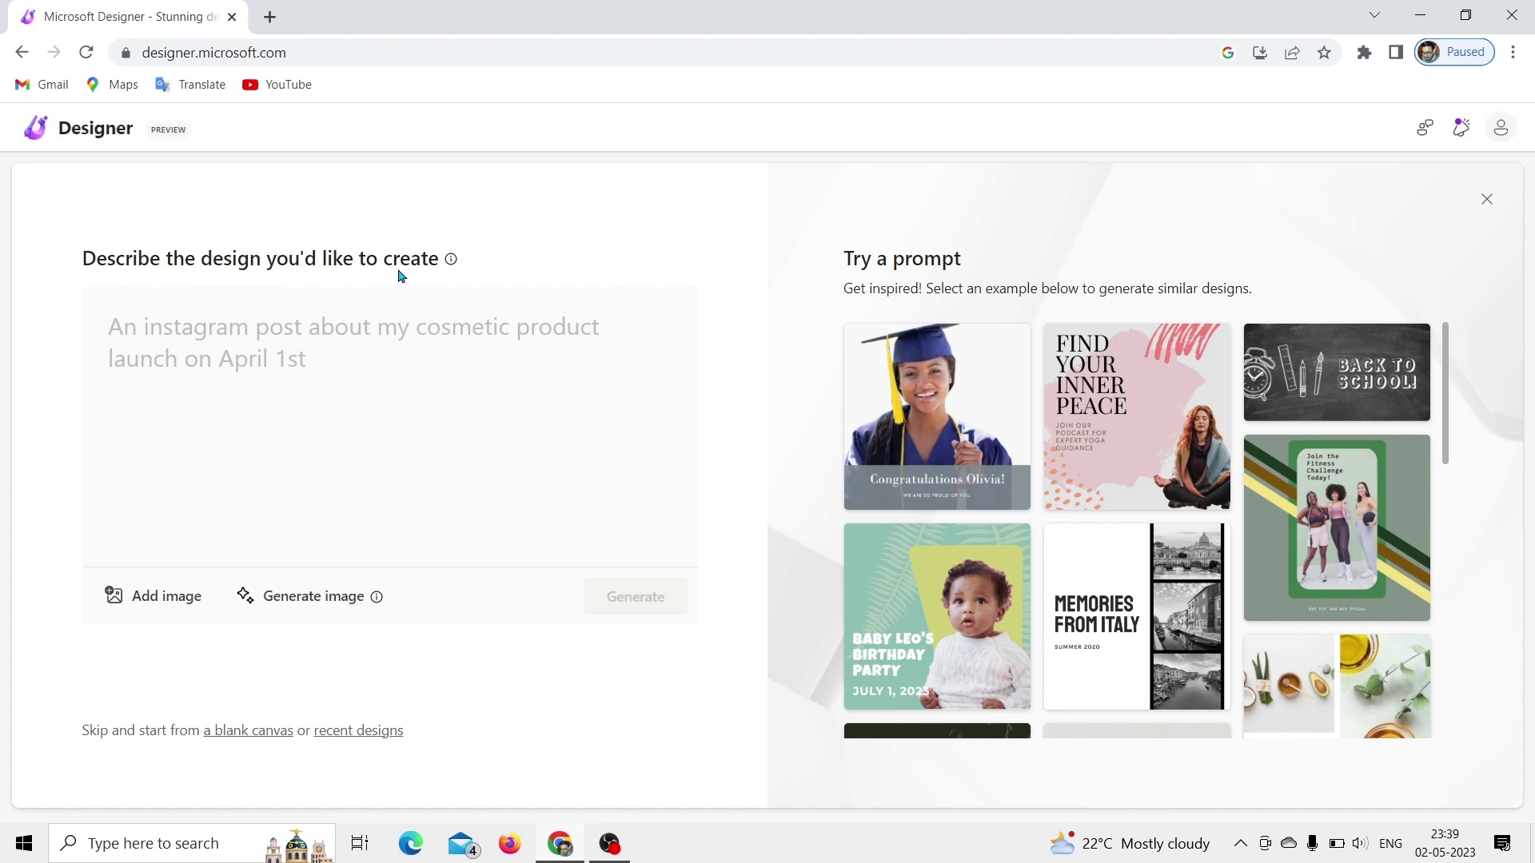
Step: Generate designs from the description "my youtube channel"
mouse_move(449, 261)
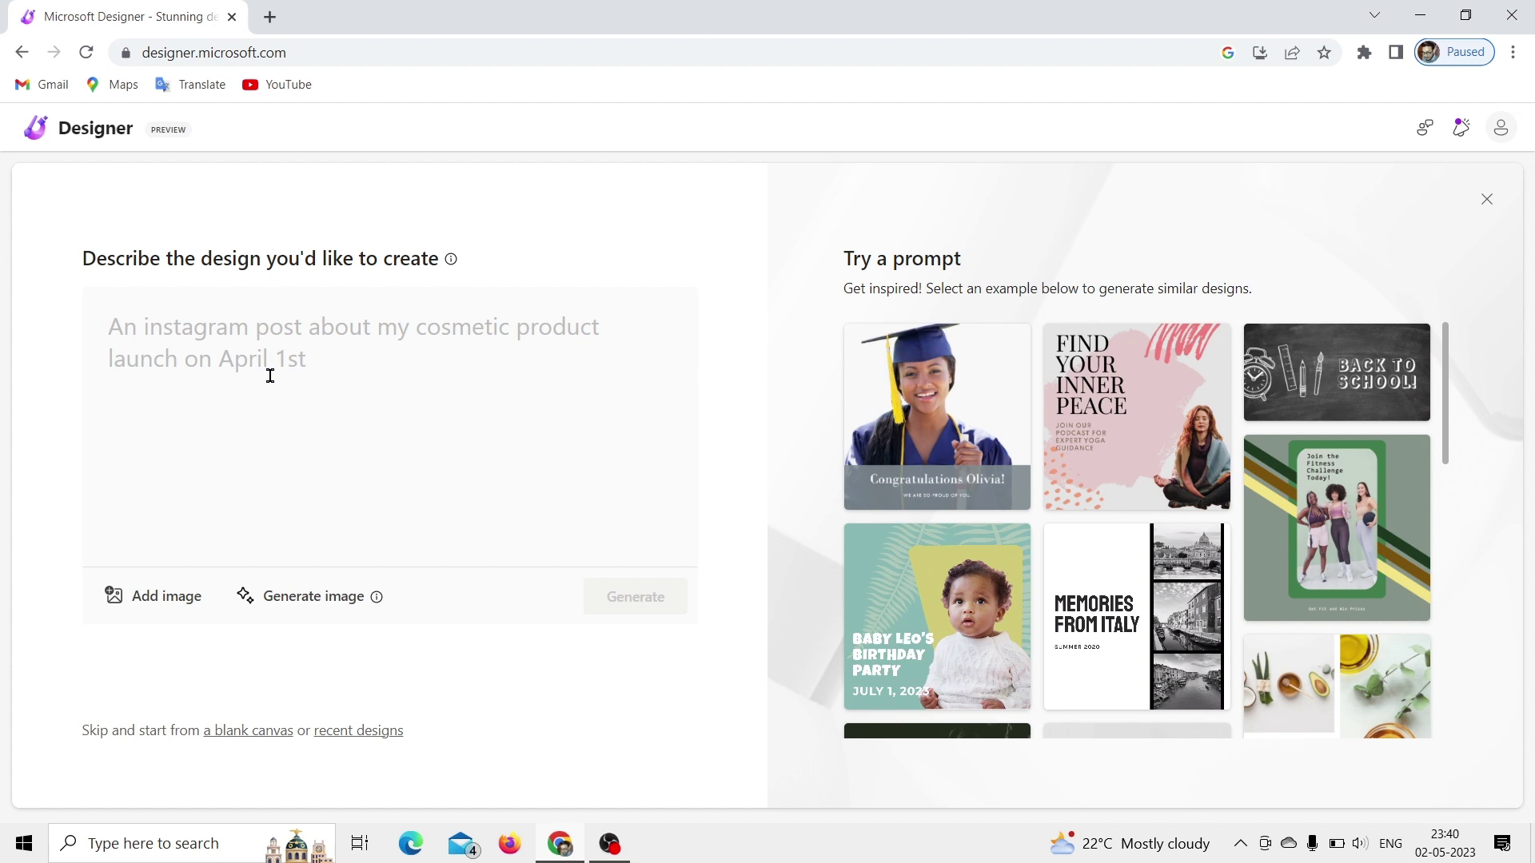
type("my y")
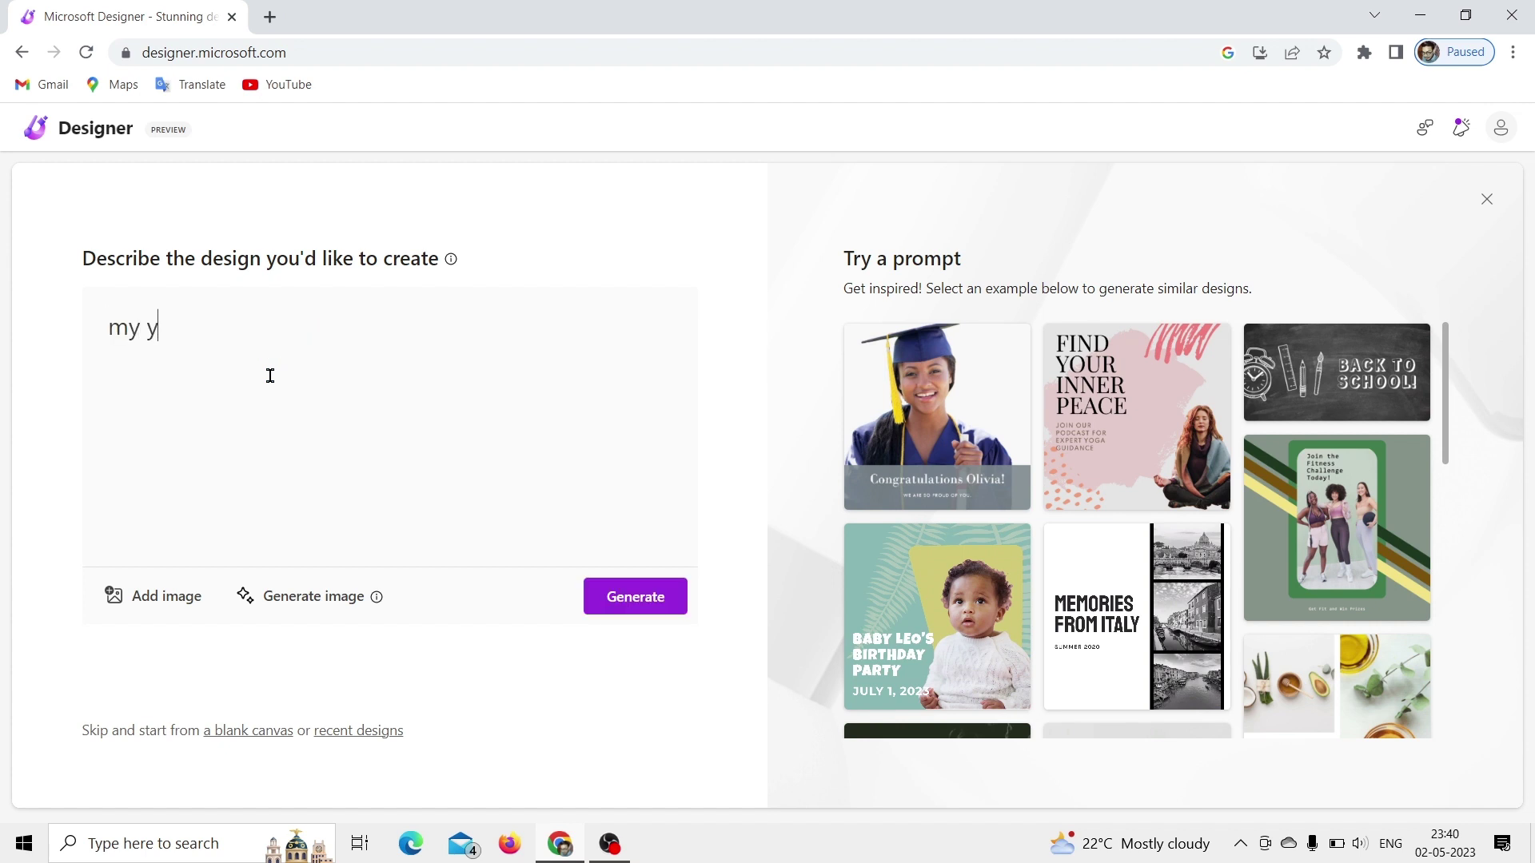
type("outube channel")
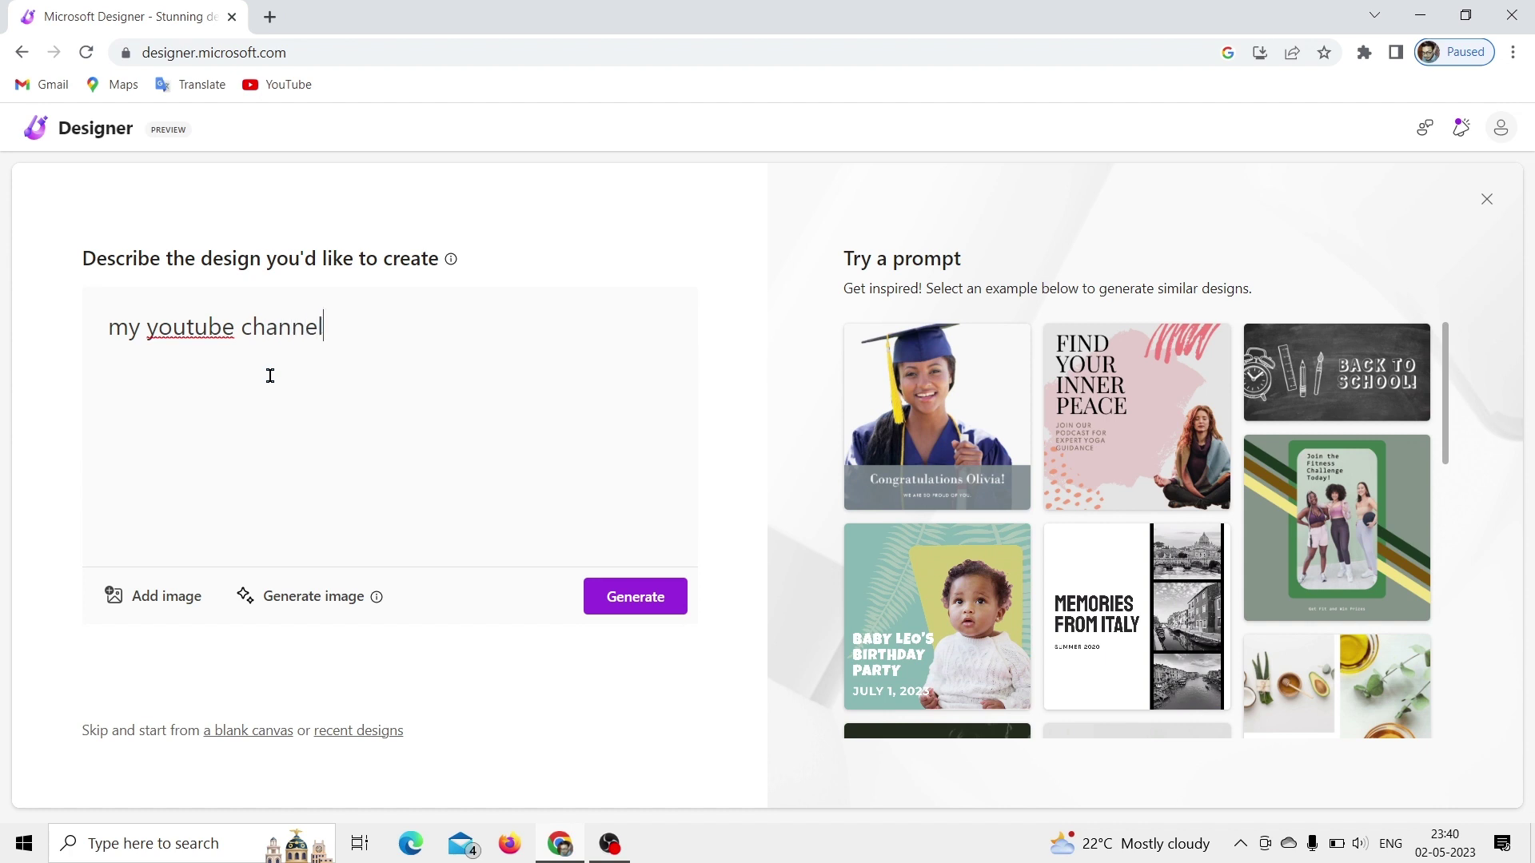
key("Return")
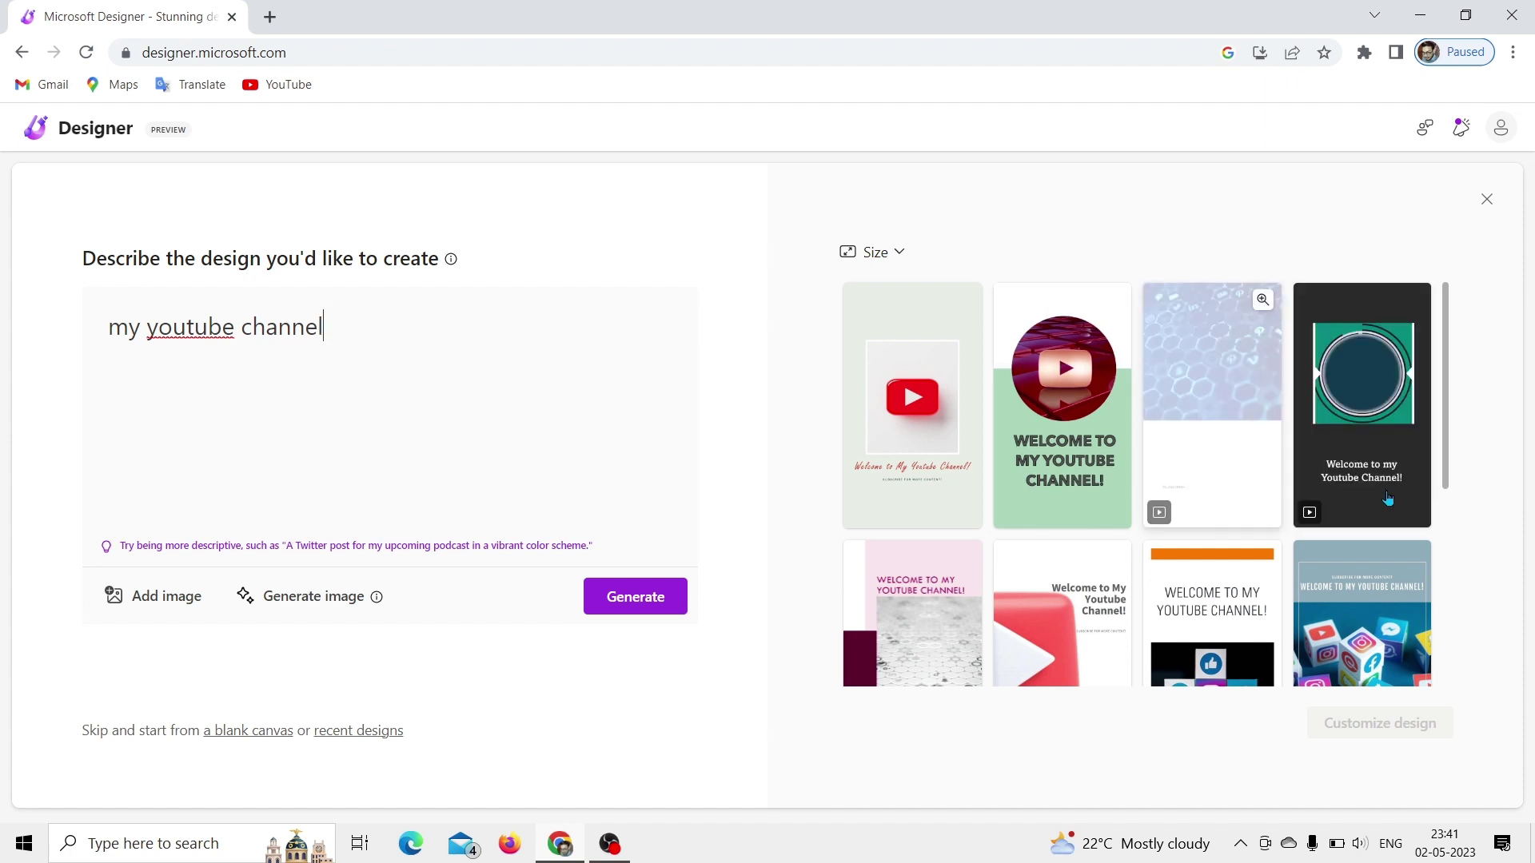
Step: Browse the generated YouTube channel designs and select the one with social media cubes above a dark caption area
left_click_drag(1447, 436, 1447, 662)
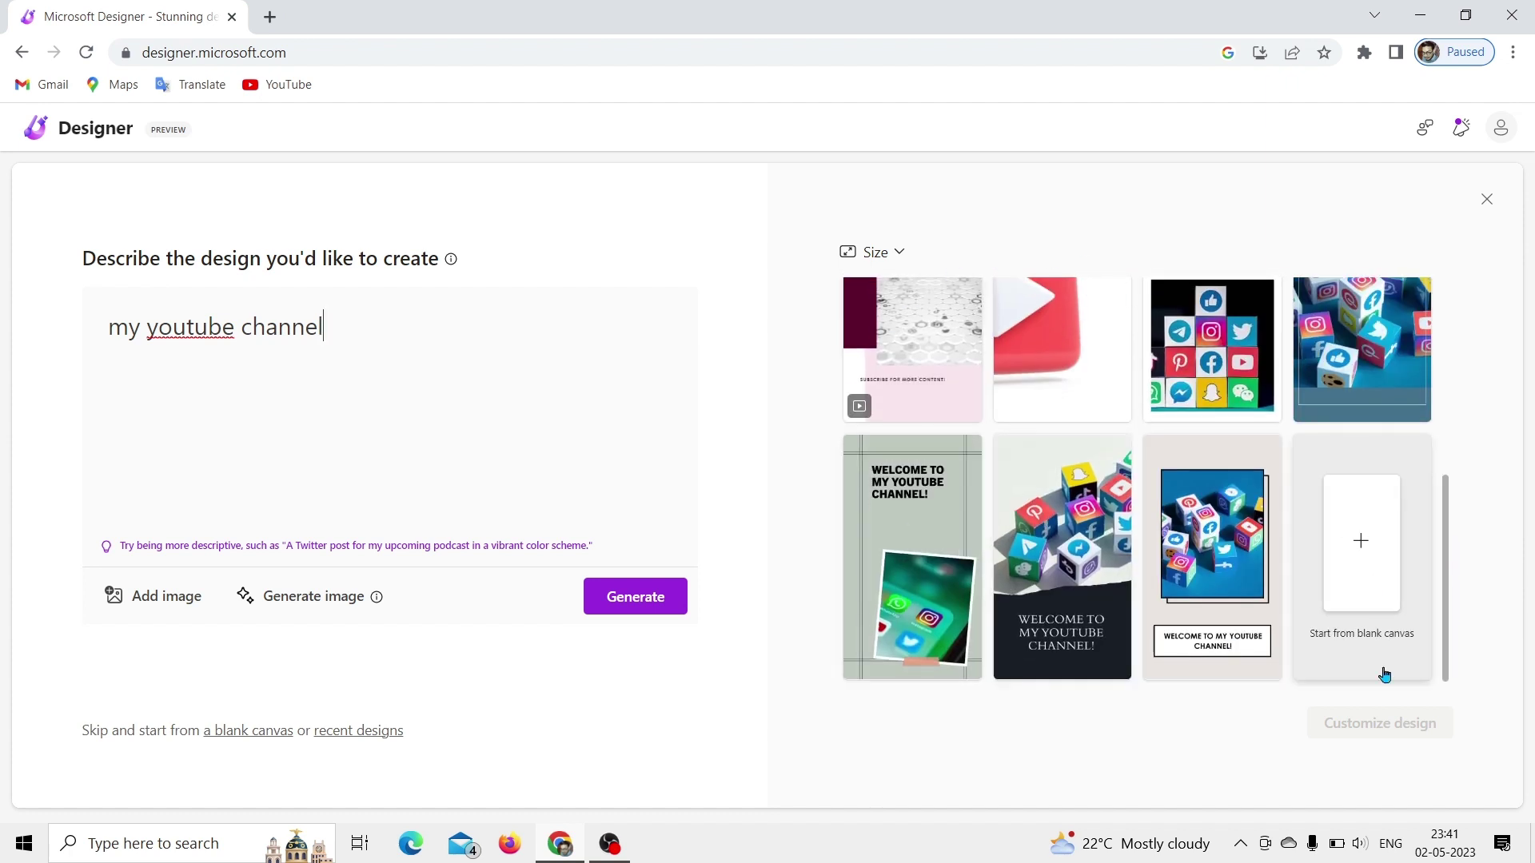
left_click(1040, 341)
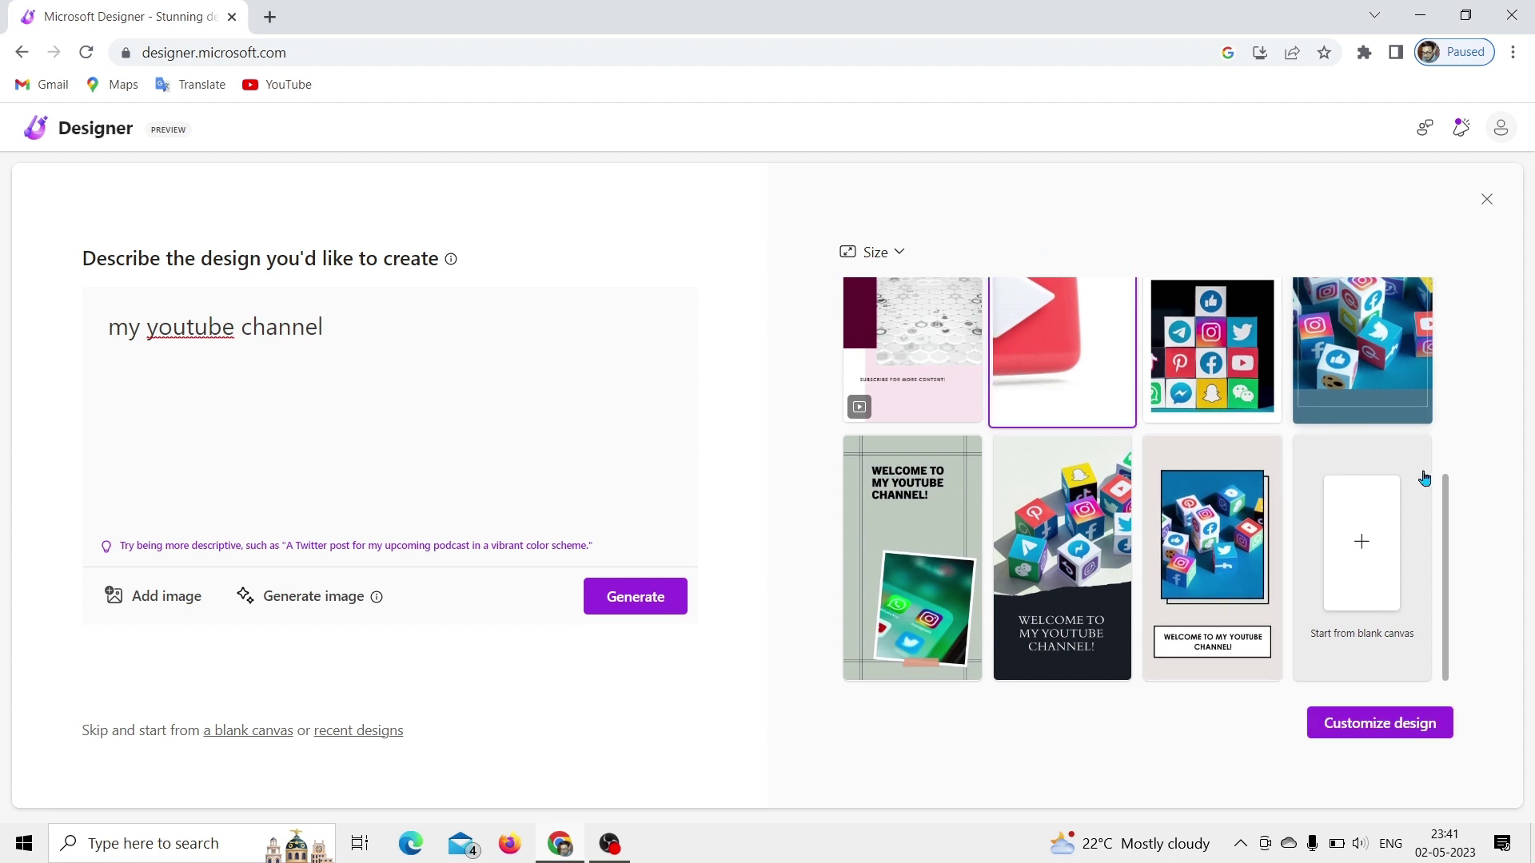
left_click(1053, 516)
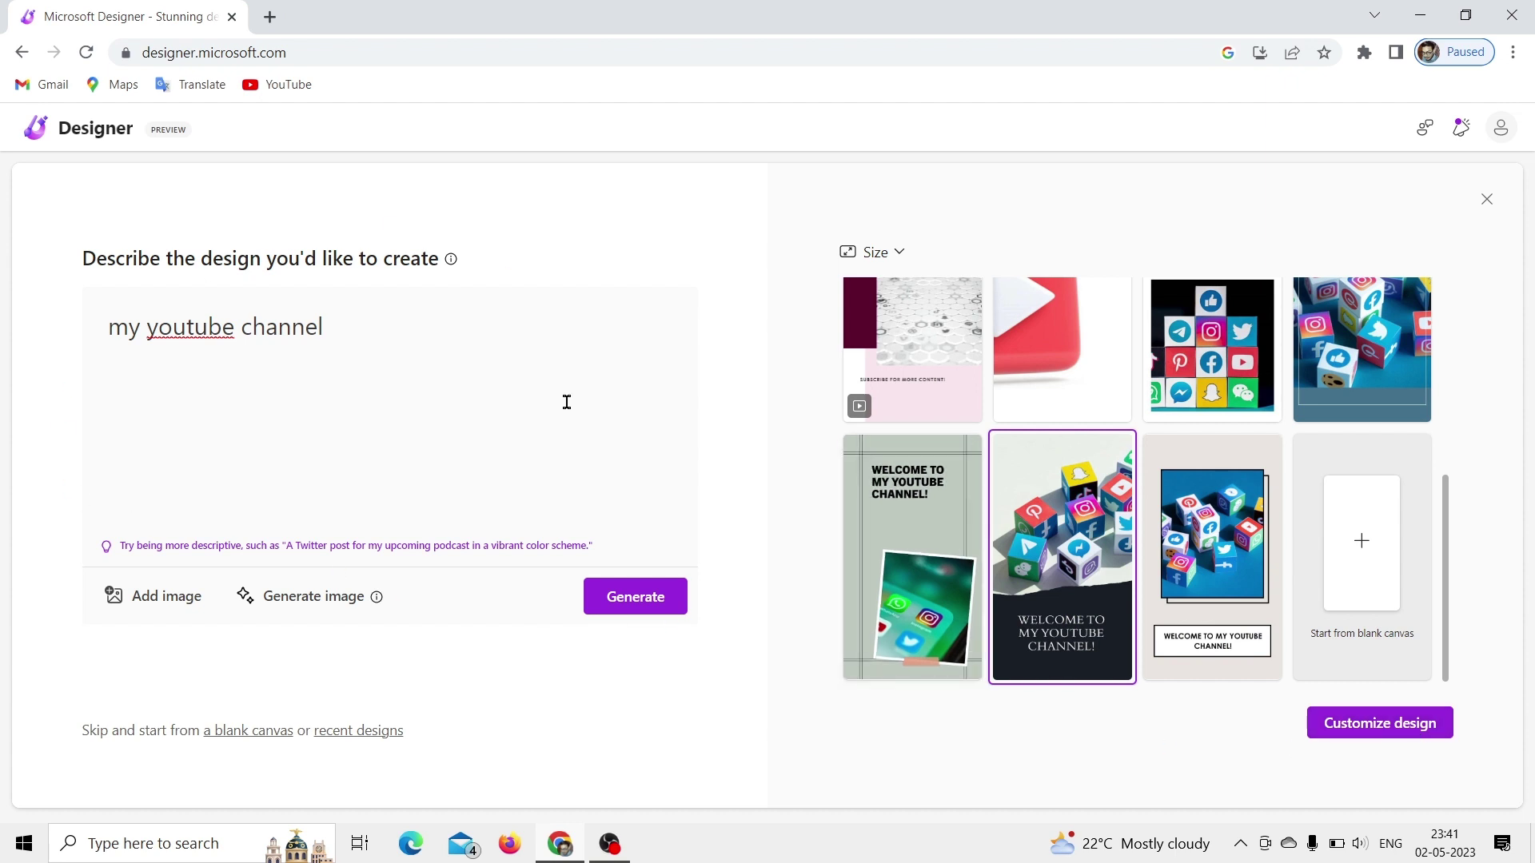
left_click_drag(1445, 609, 1462, 349)
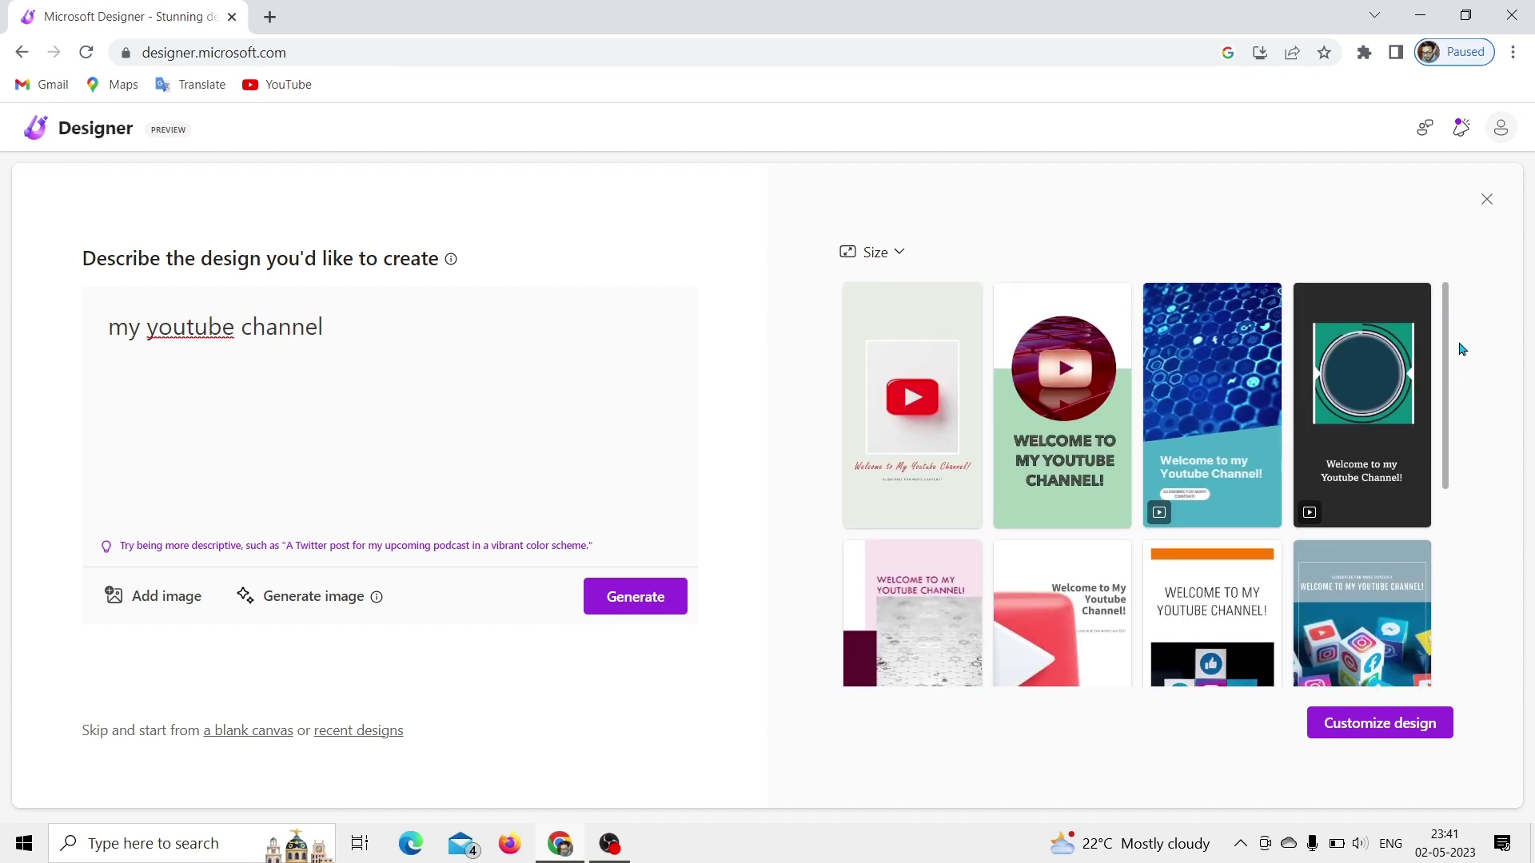
Step: Replace the design description with "Motivational quotes", generate designs and look through them
left_click_drag(351, 324, 81, 319)
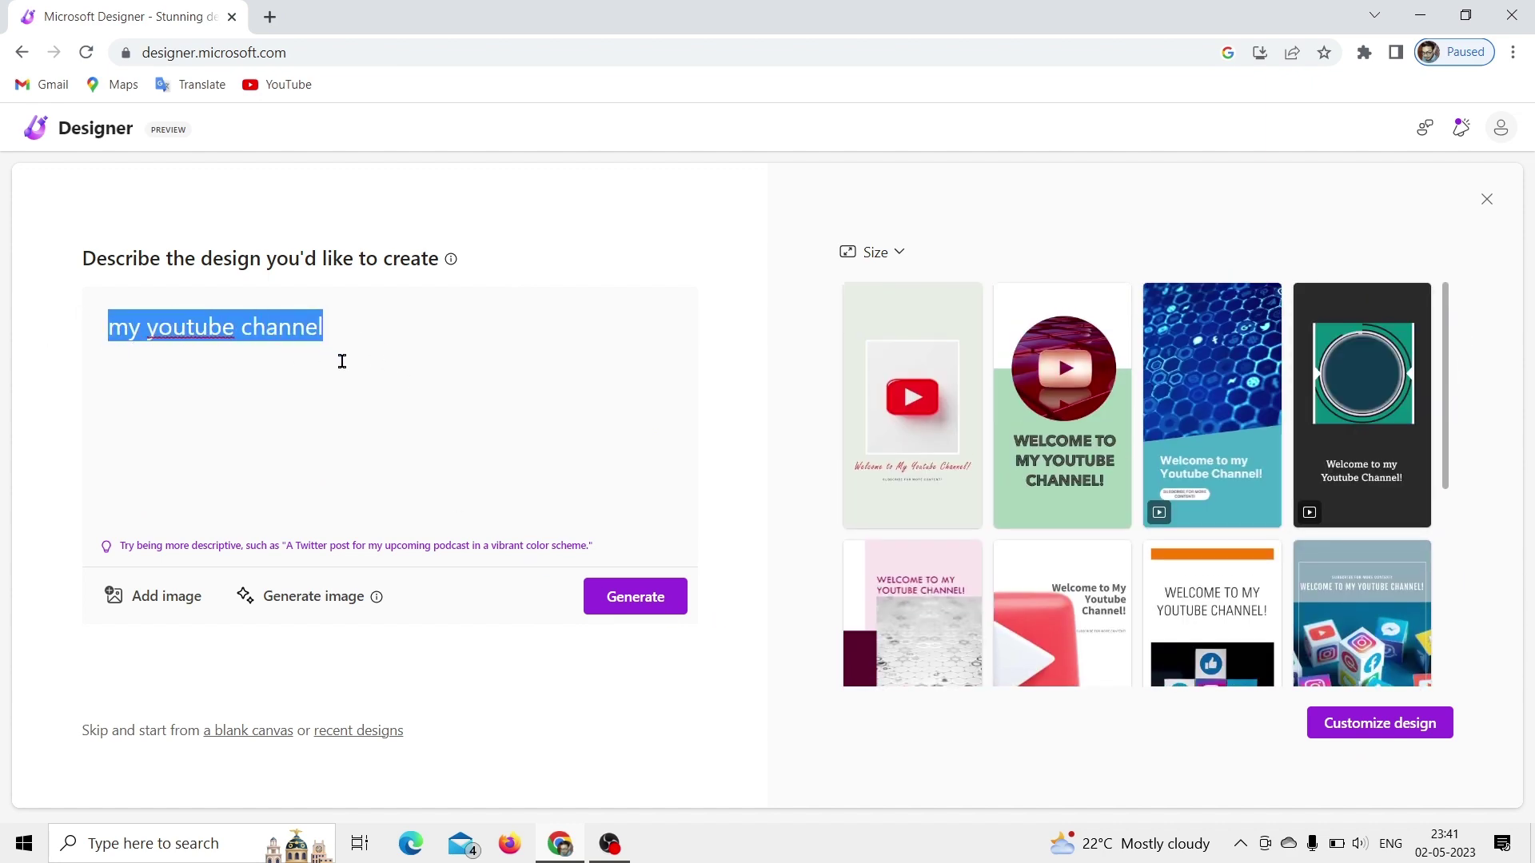
key("BackSpace")
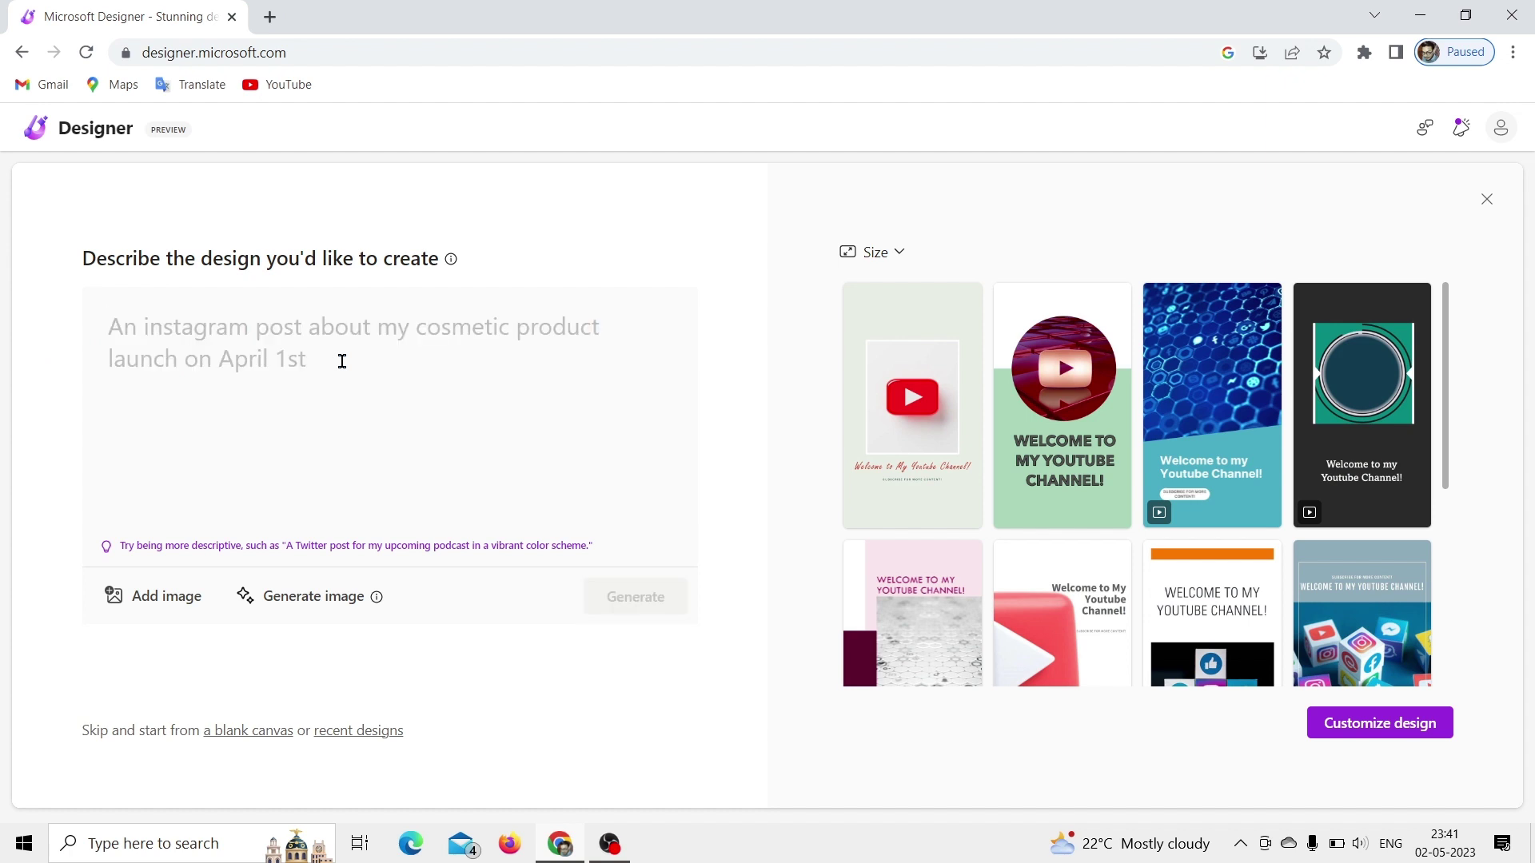
type("Moti")
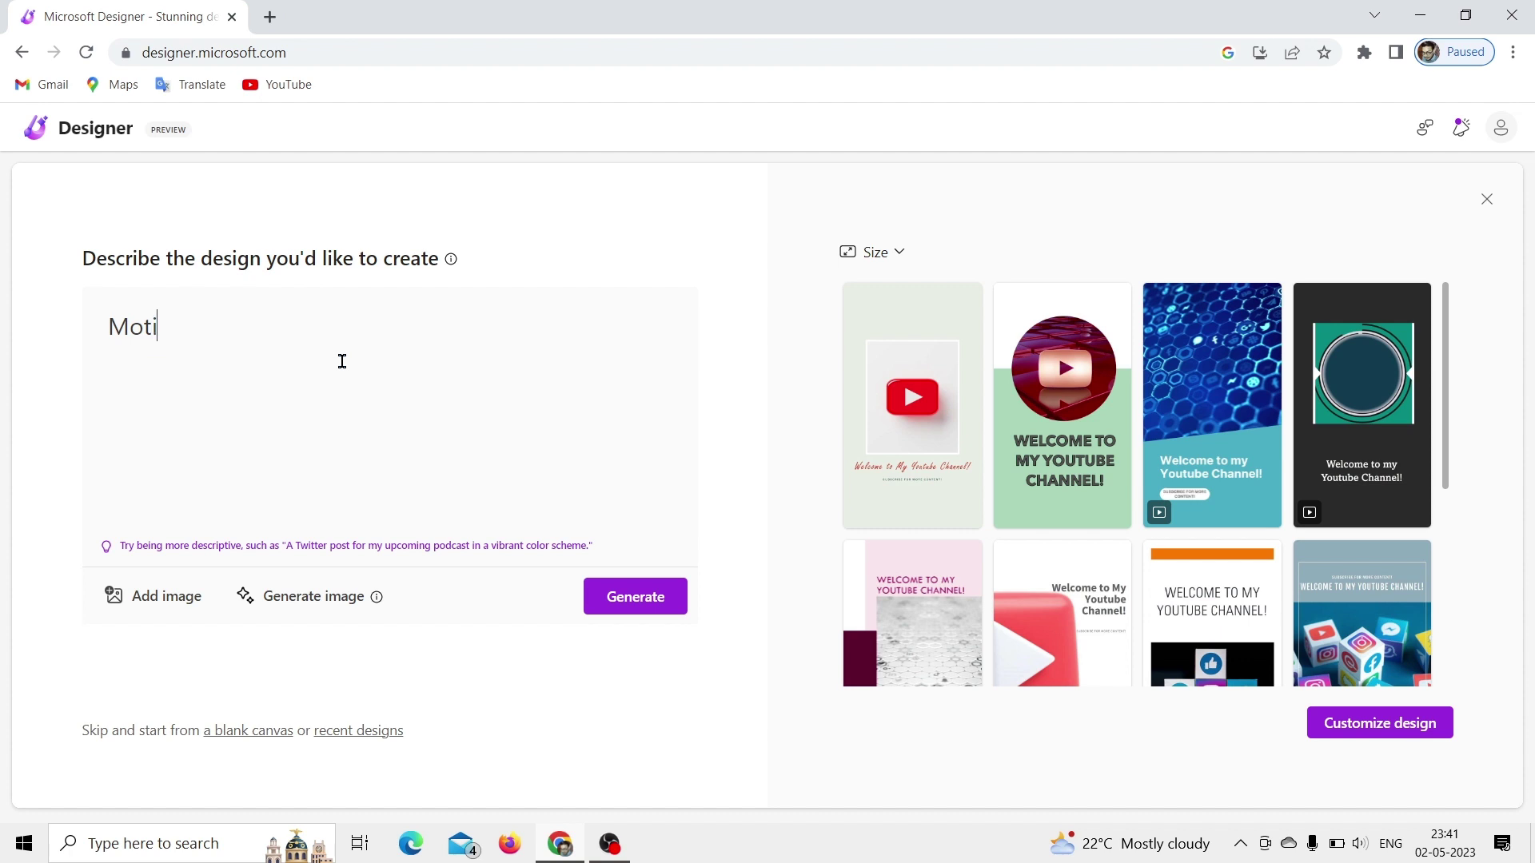
type("vational quotes")
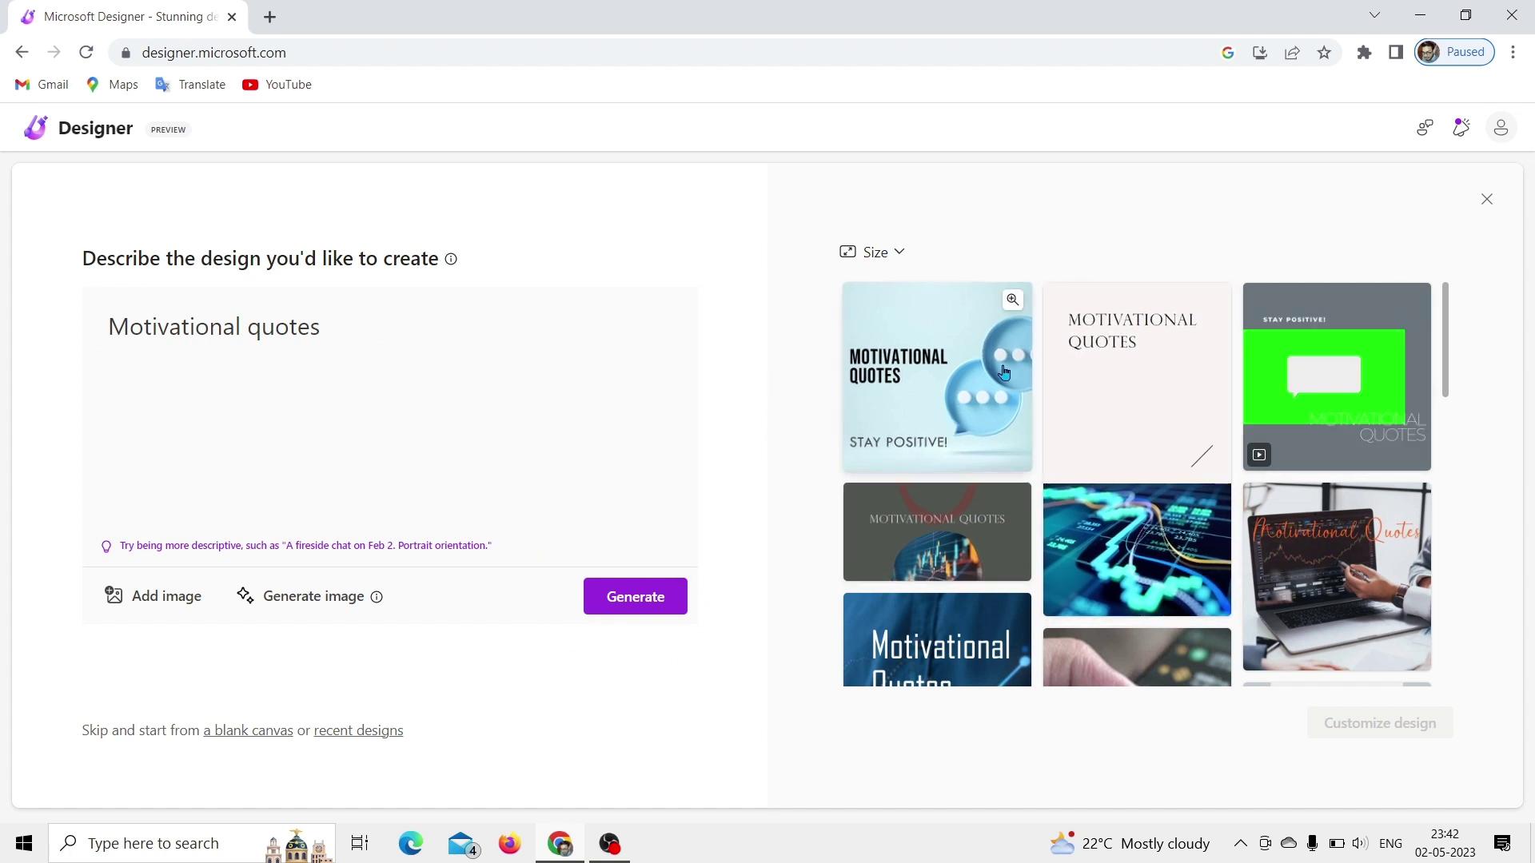
scroll(1343, 364, "down", 1)
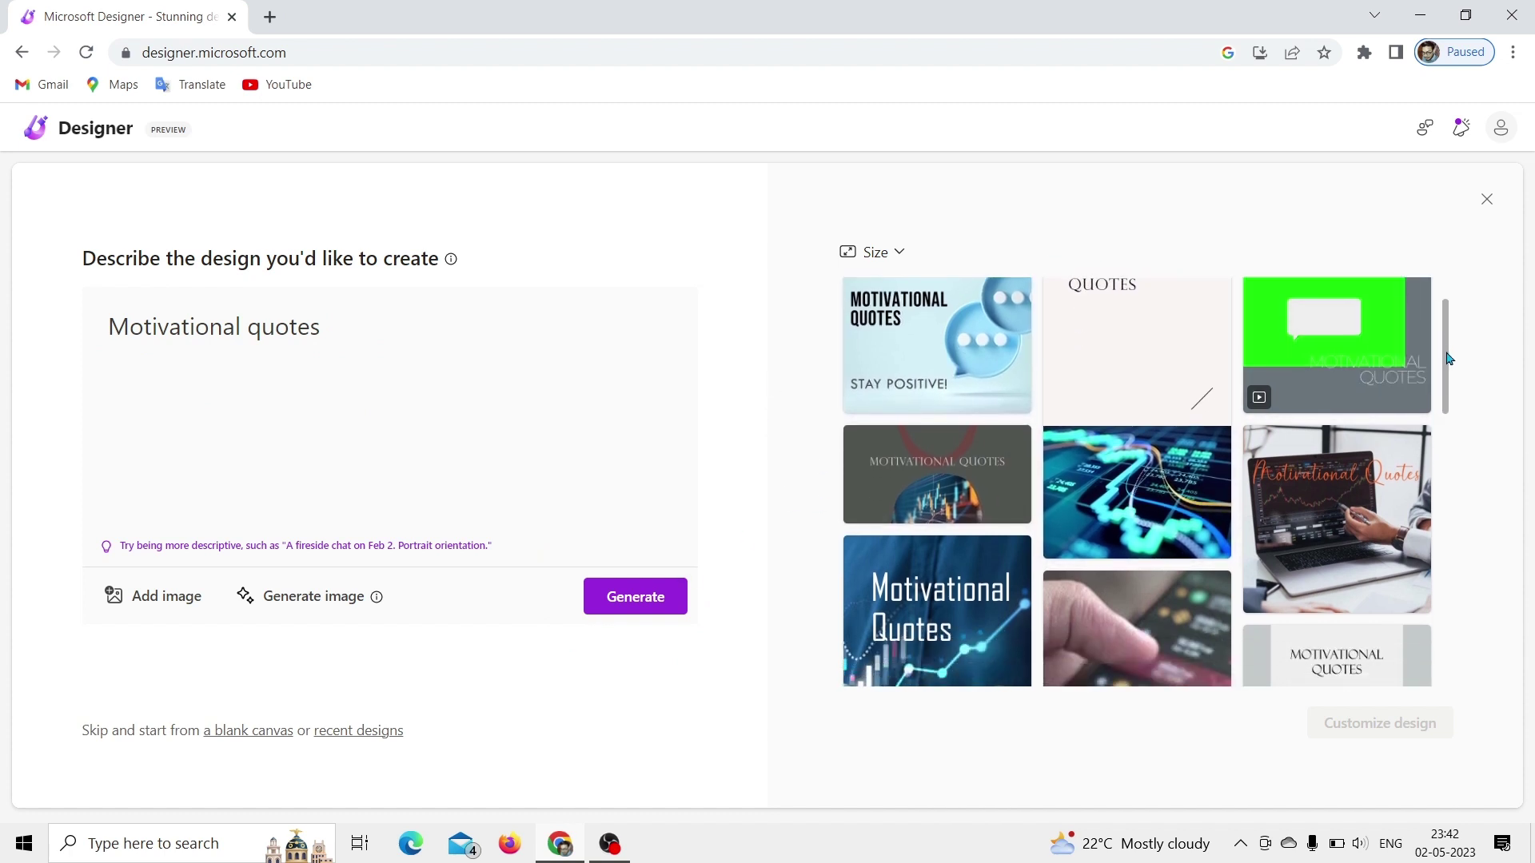
scroll(1331, 371, "up", 1)
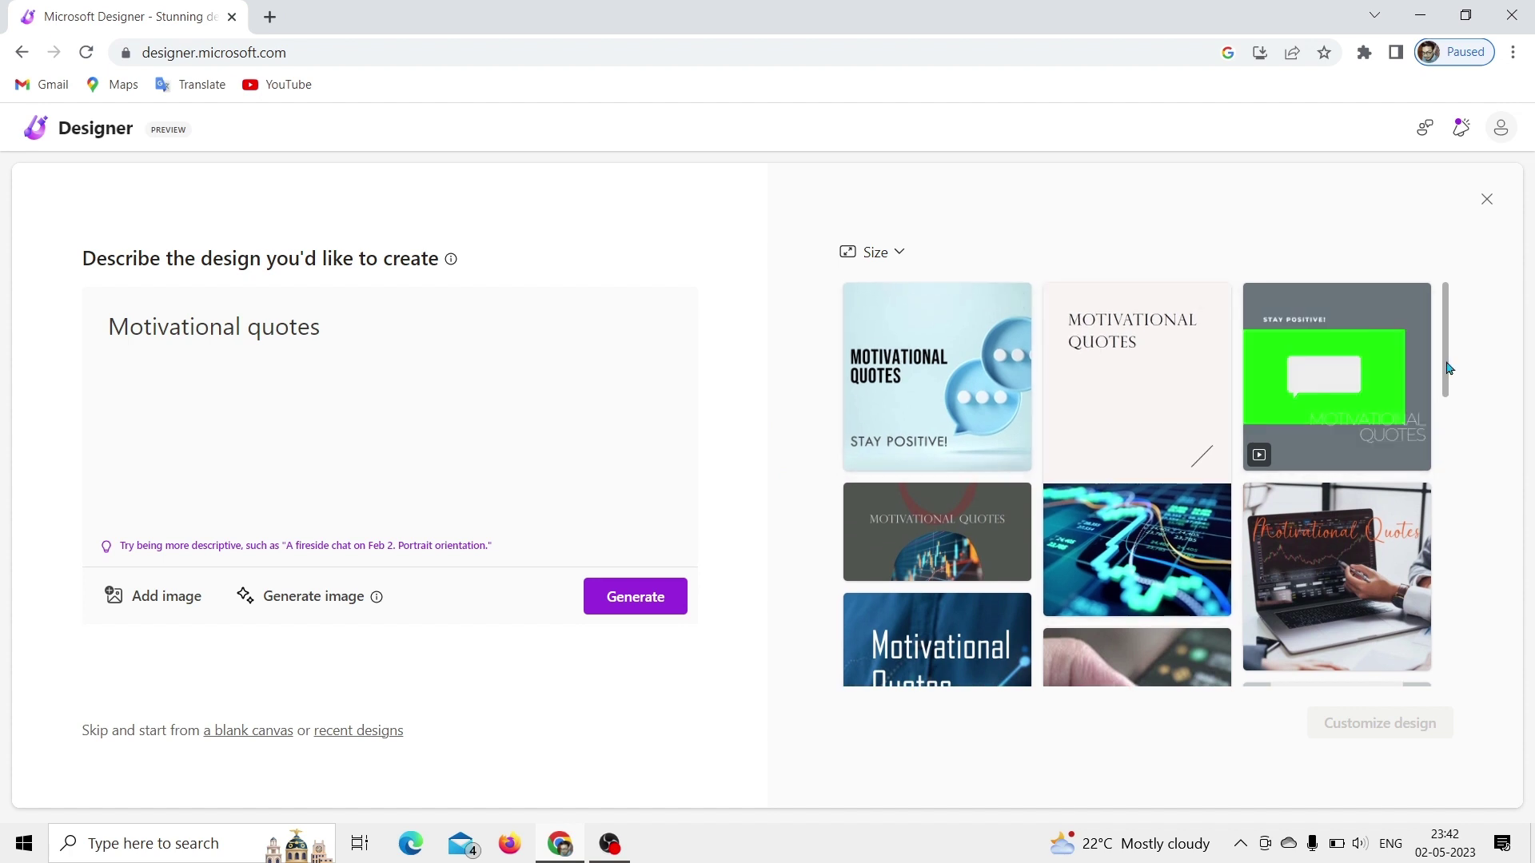
left_click_drag(1445, 375, 1468, 300)
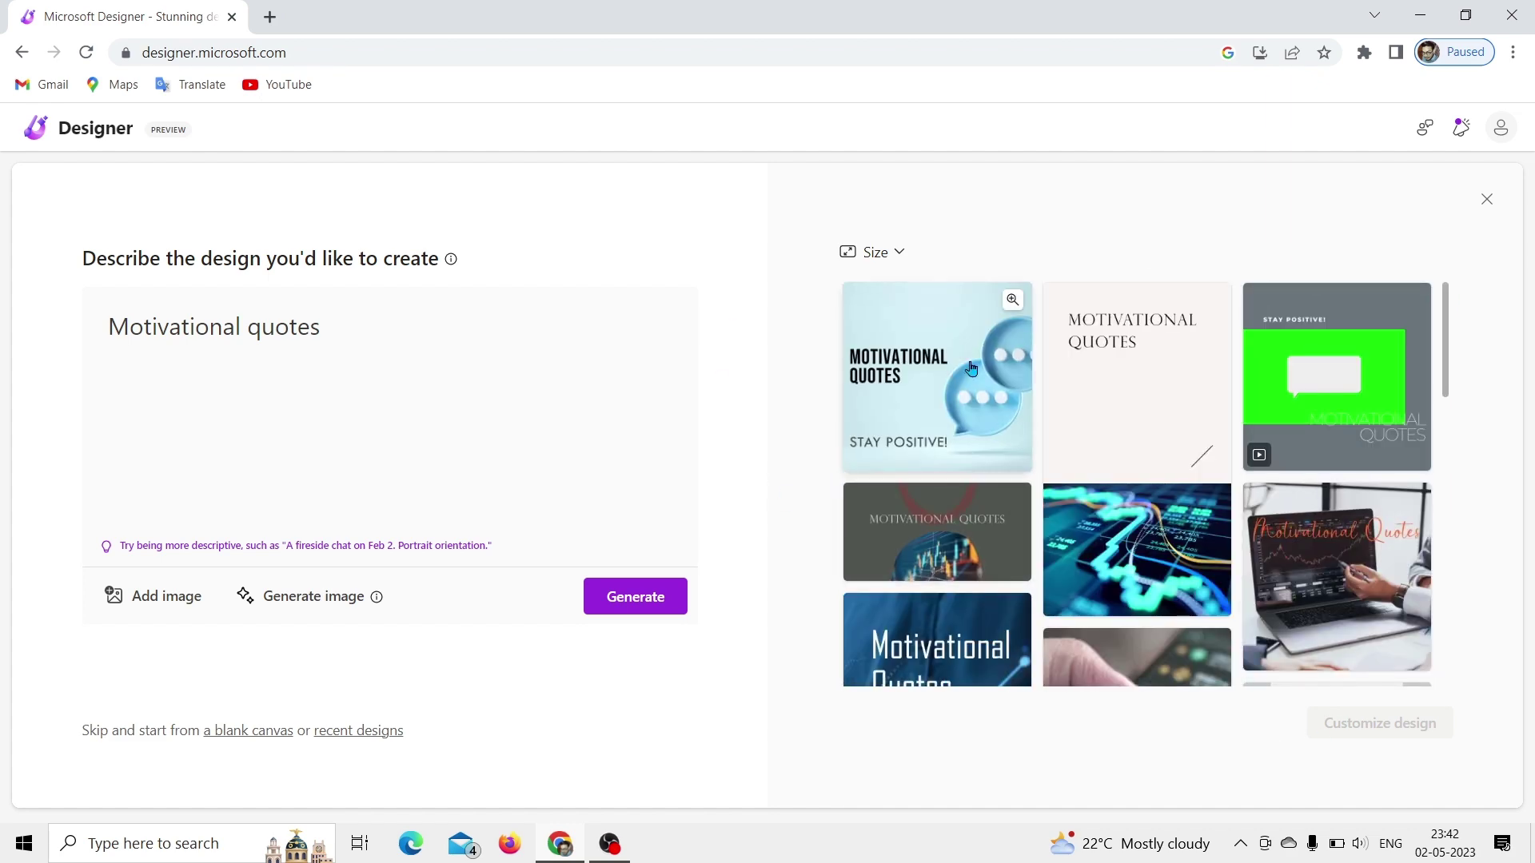
Step: Replace the design description with "Holi", generate designs and look through them
left_click(303, 335)
left_click_drag(326, 335, 102, 352)
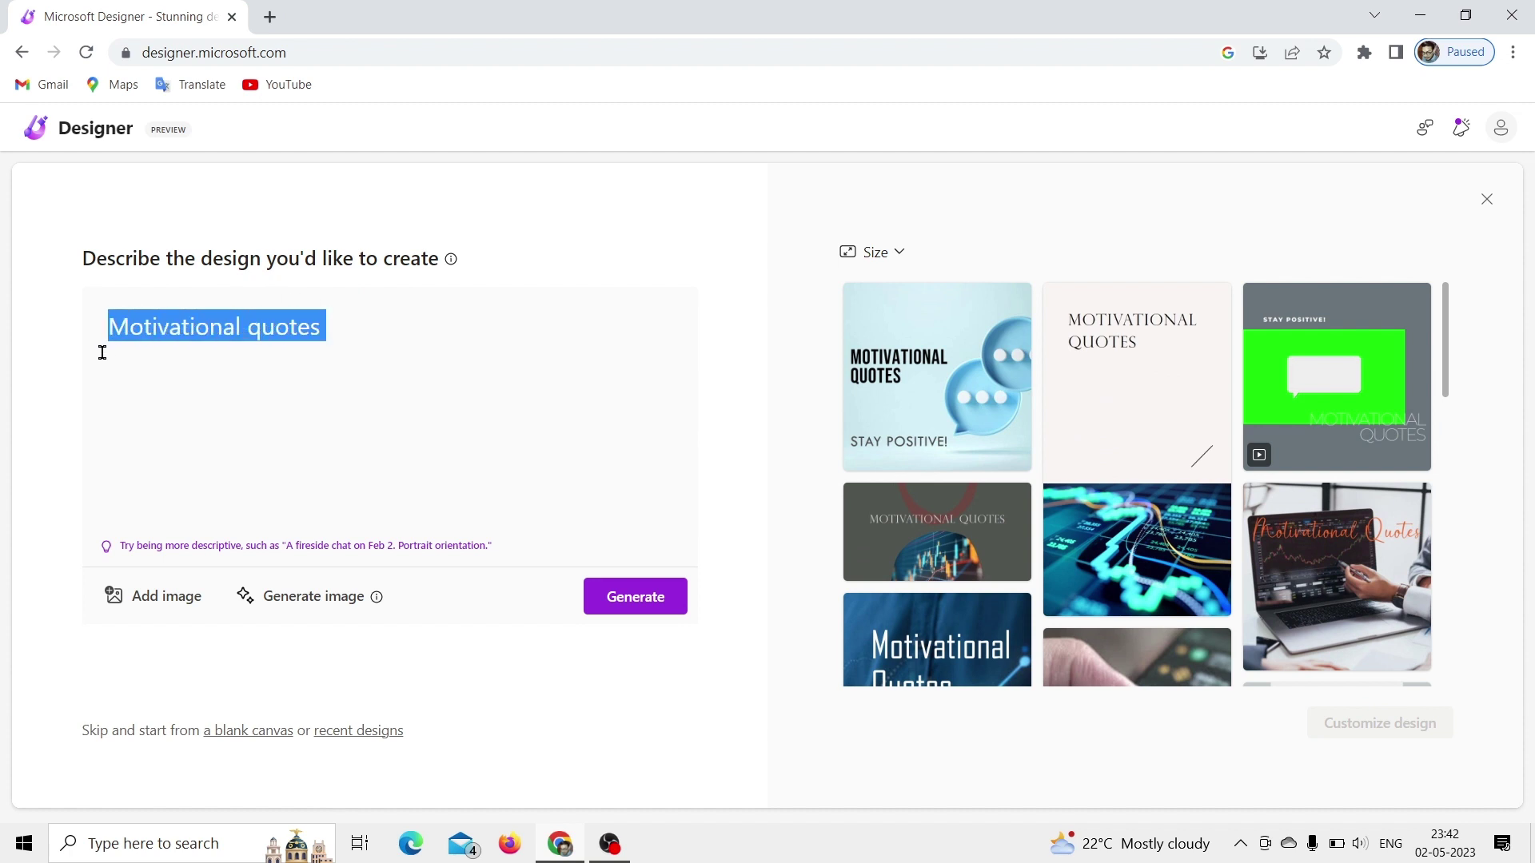
key("BackSpace")
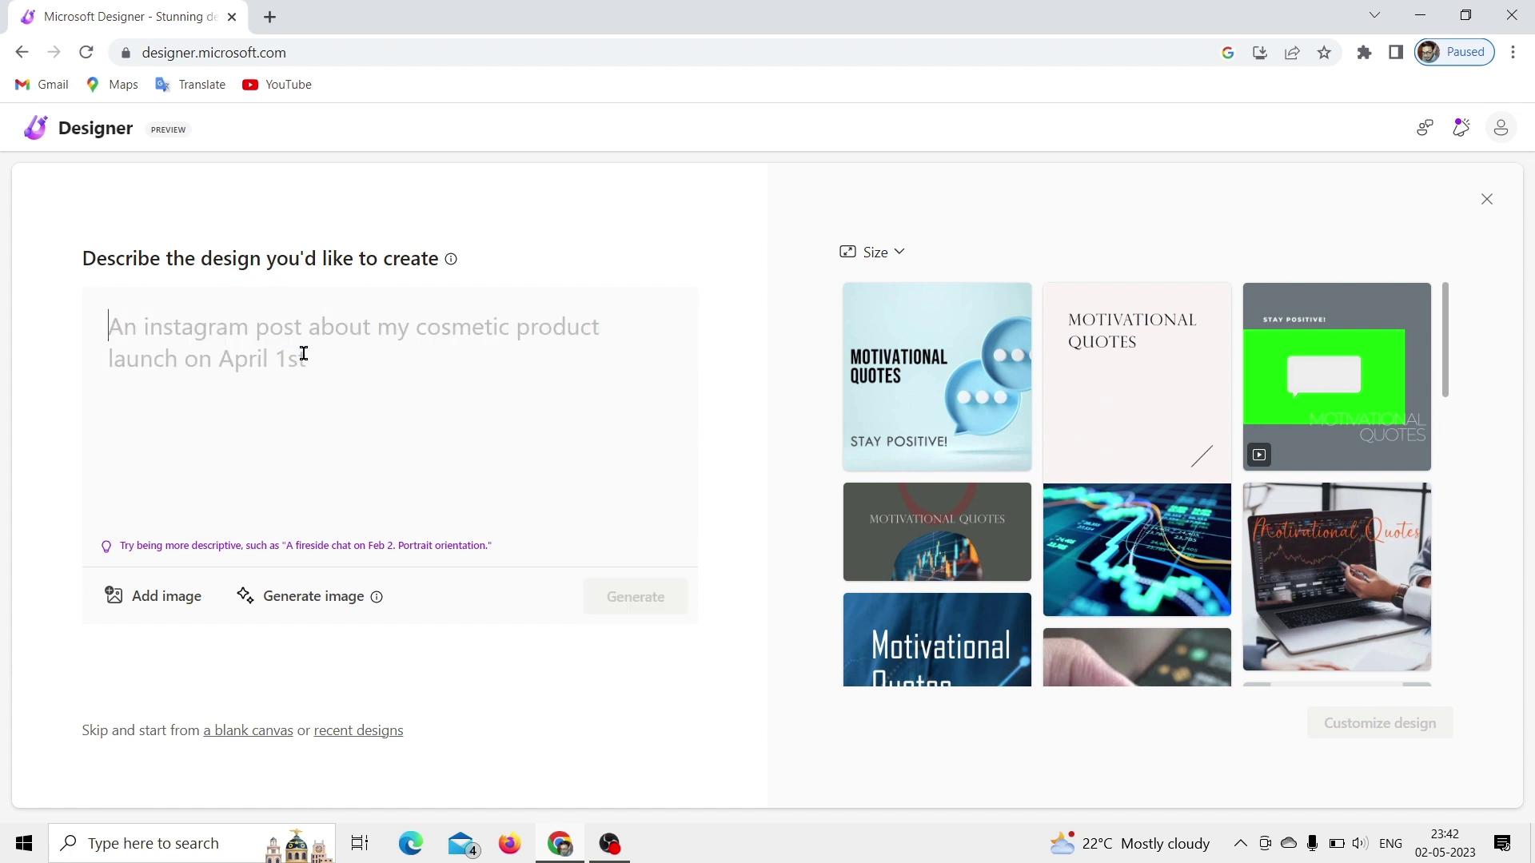
type("H")
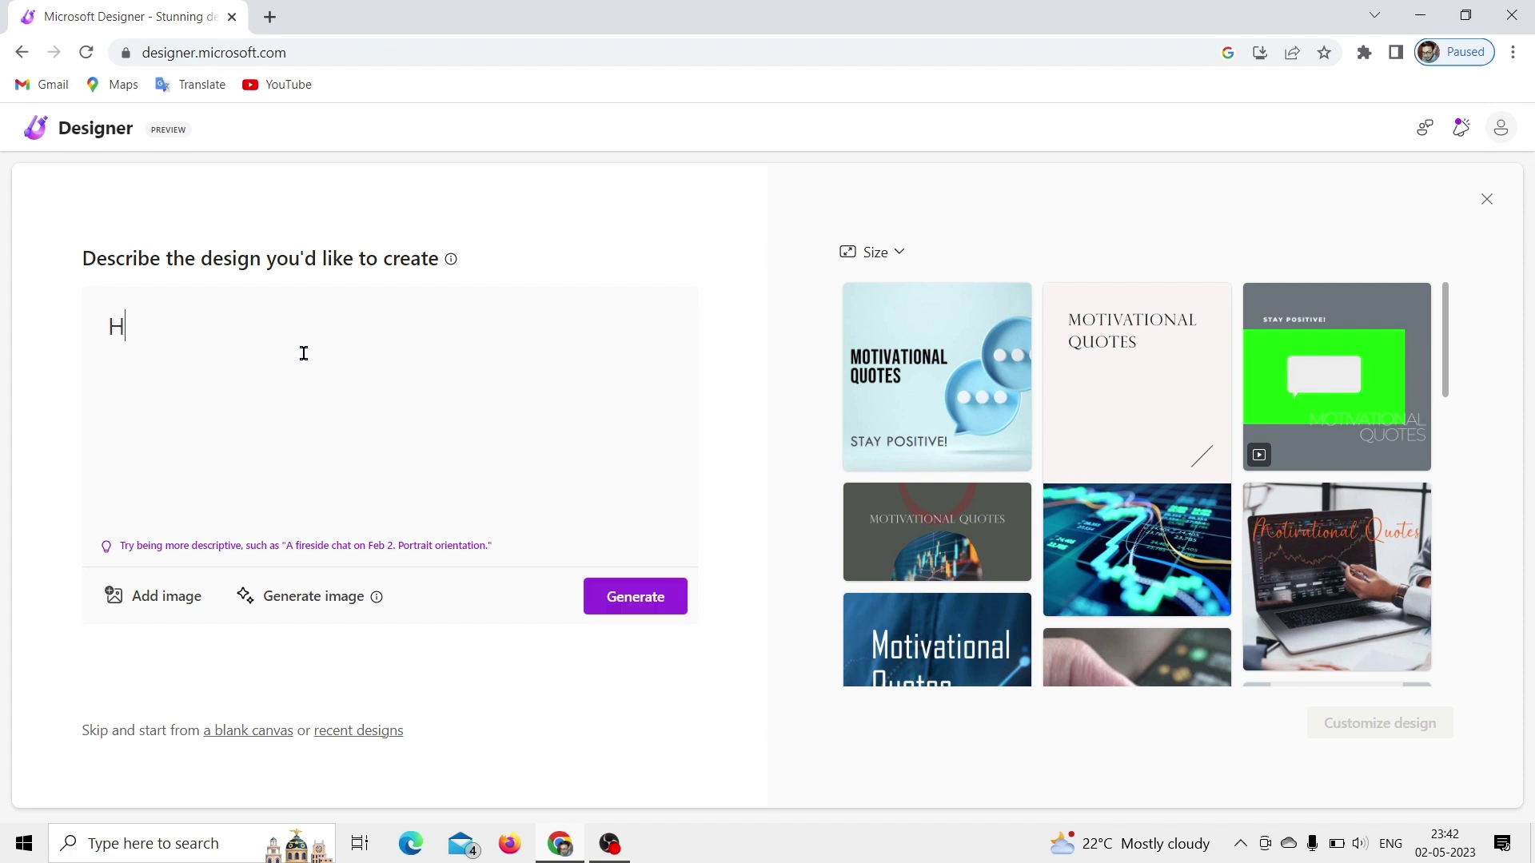
type("oli")
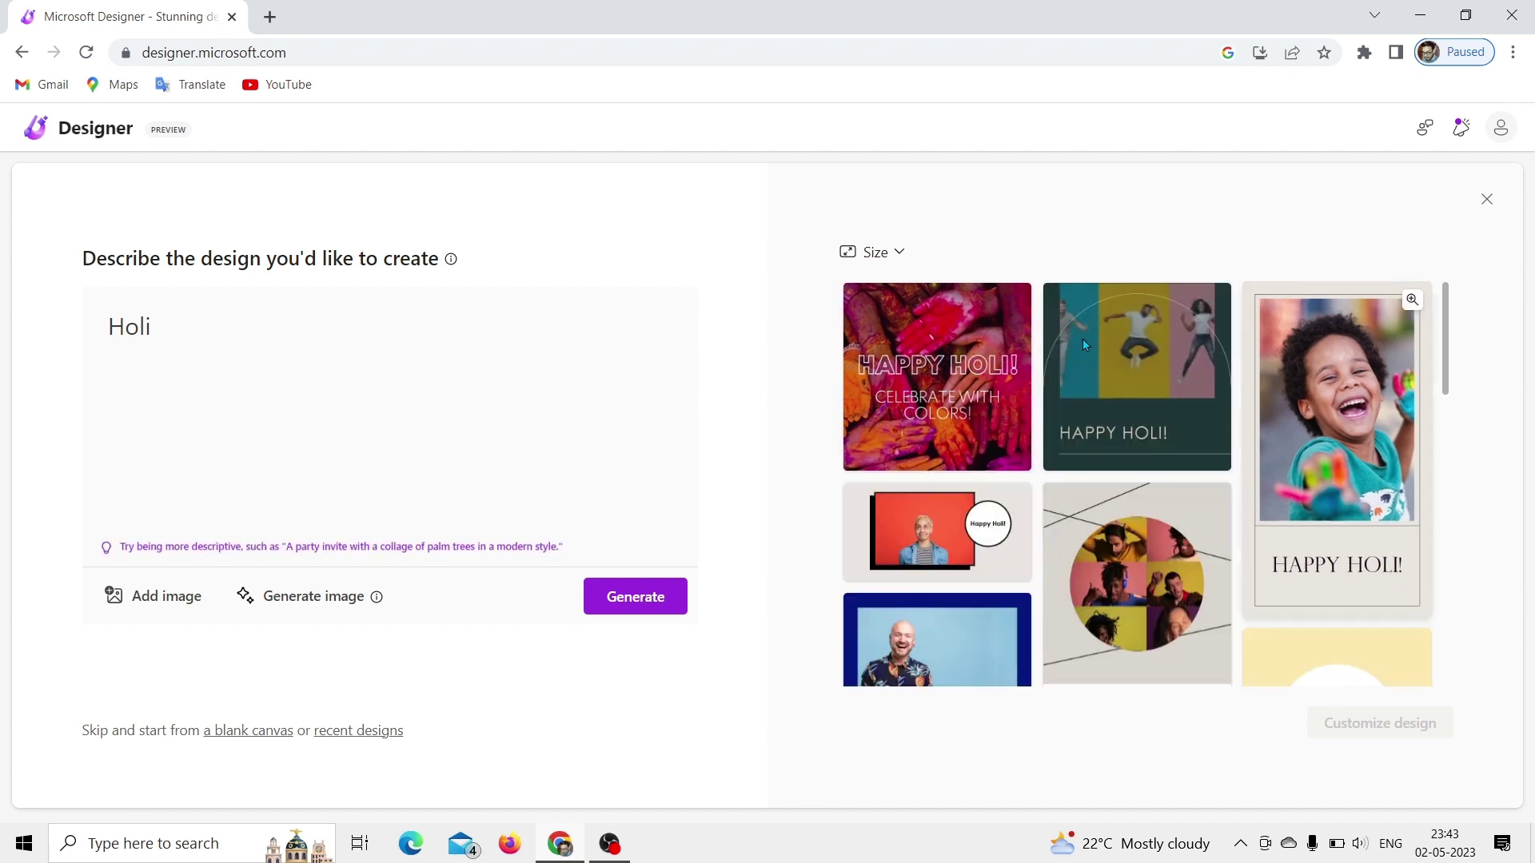
scroll(1445, 360, "down", 1)
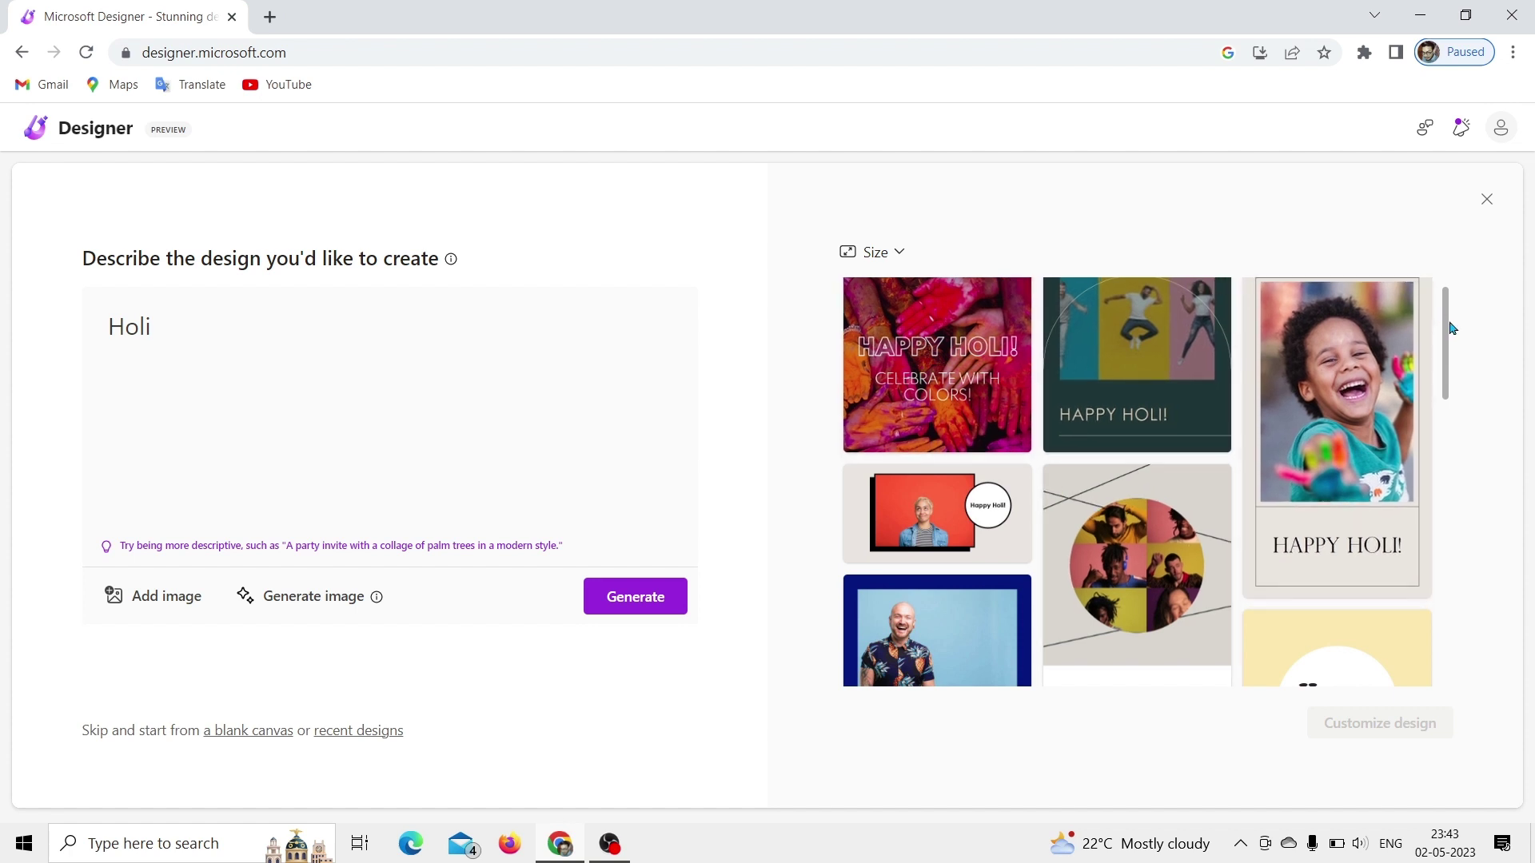
left_click_drag(1451, 345, 1461, 304)
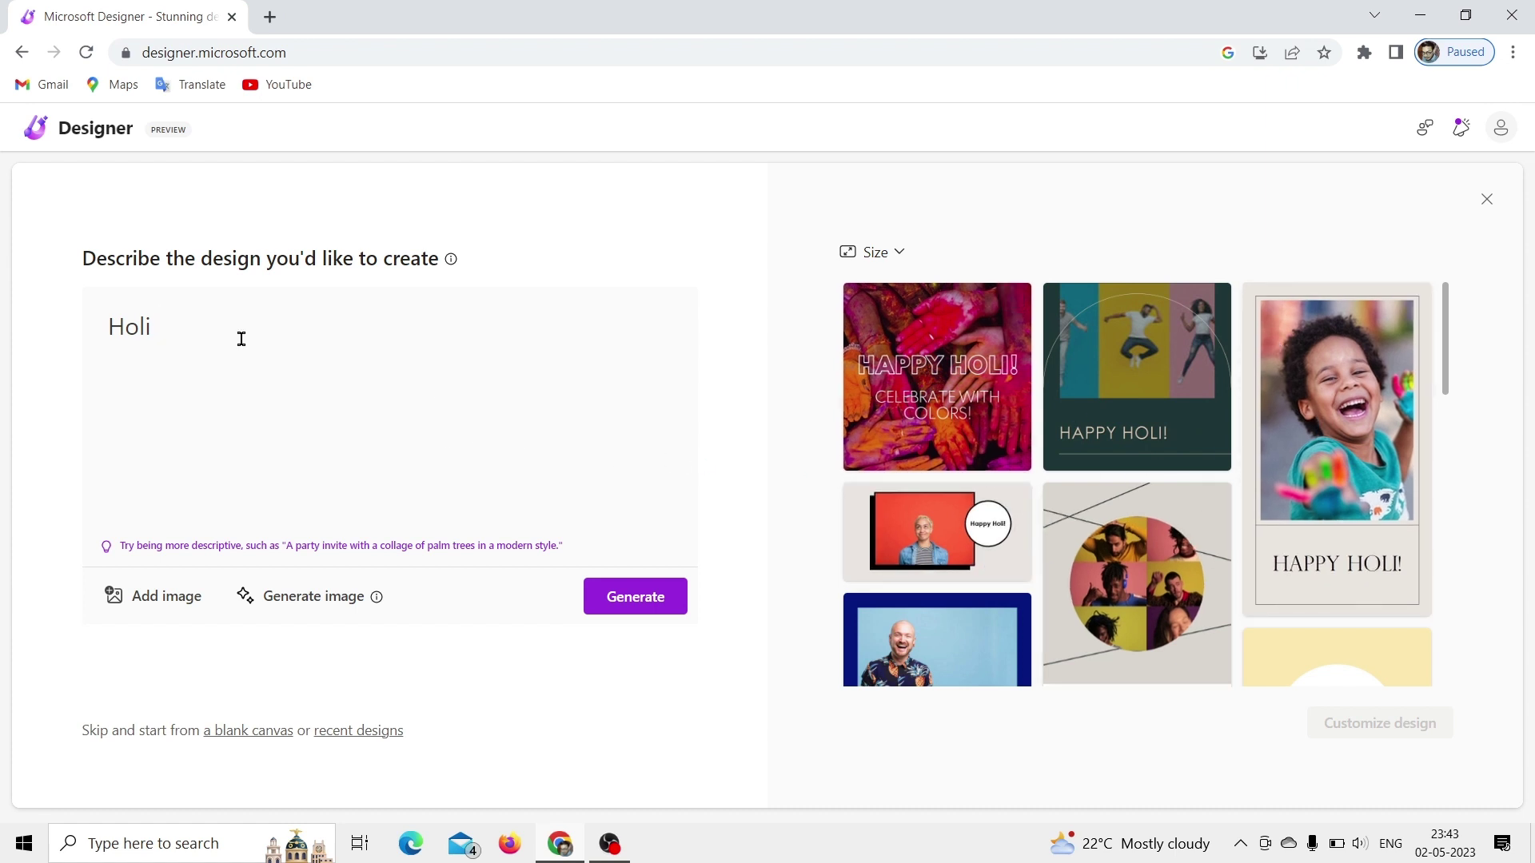
Step: Replace the design description with "Mobile", generate designs and look through them
key("BackSpace")
key("BackSpace")
key("BackSpace")
key("BackSpace")
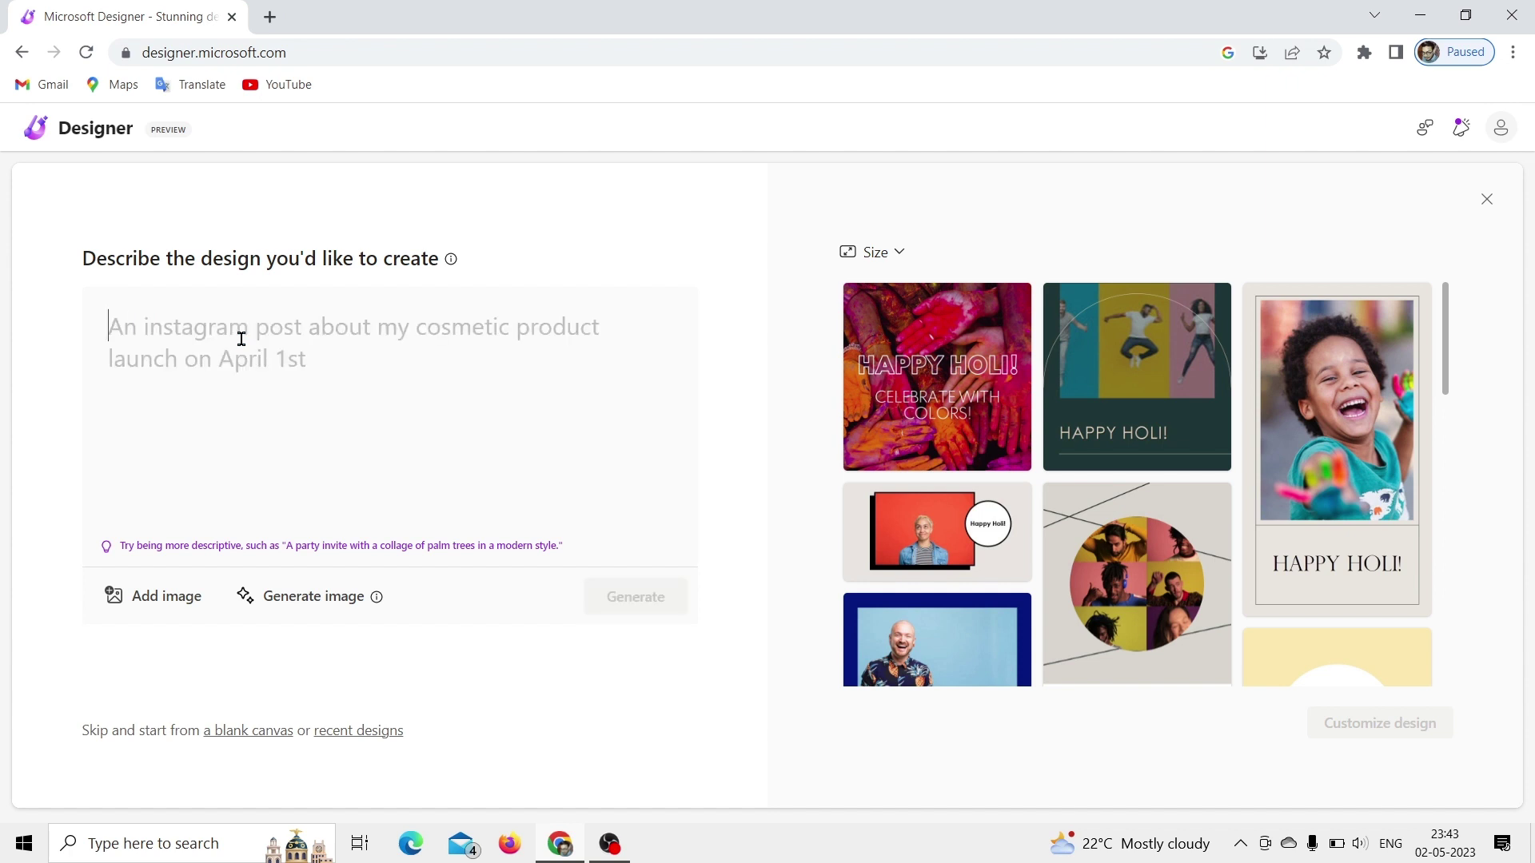
type("MObil")
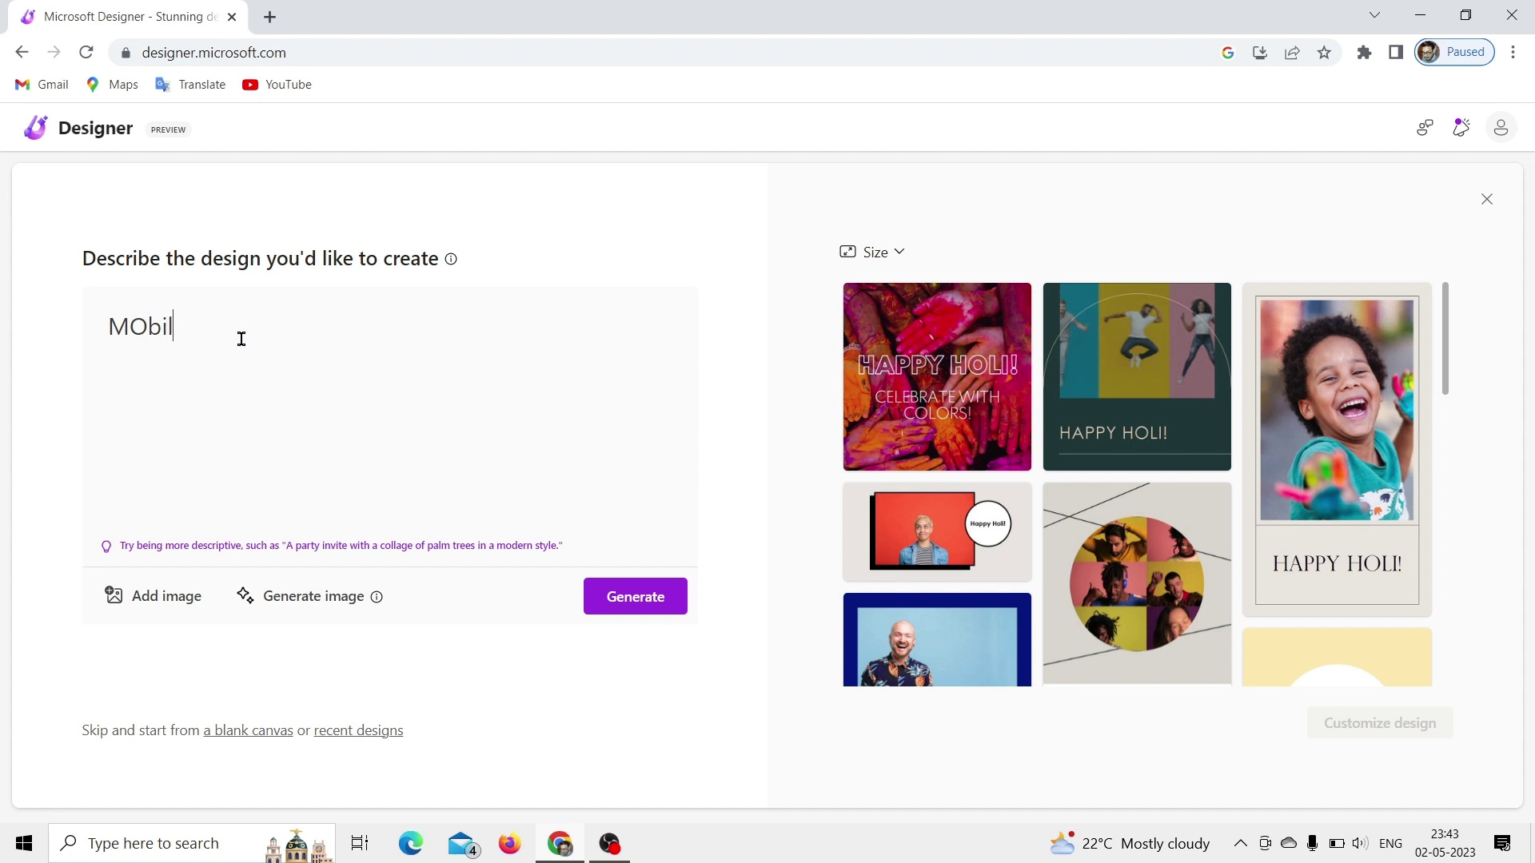
type("e")
key("BackSpace")
key("BackSpace")
key("BackSpace")
key("BackSpace")
key("BackSpace")
key("BackSpace")
type("obile")
key("Return")
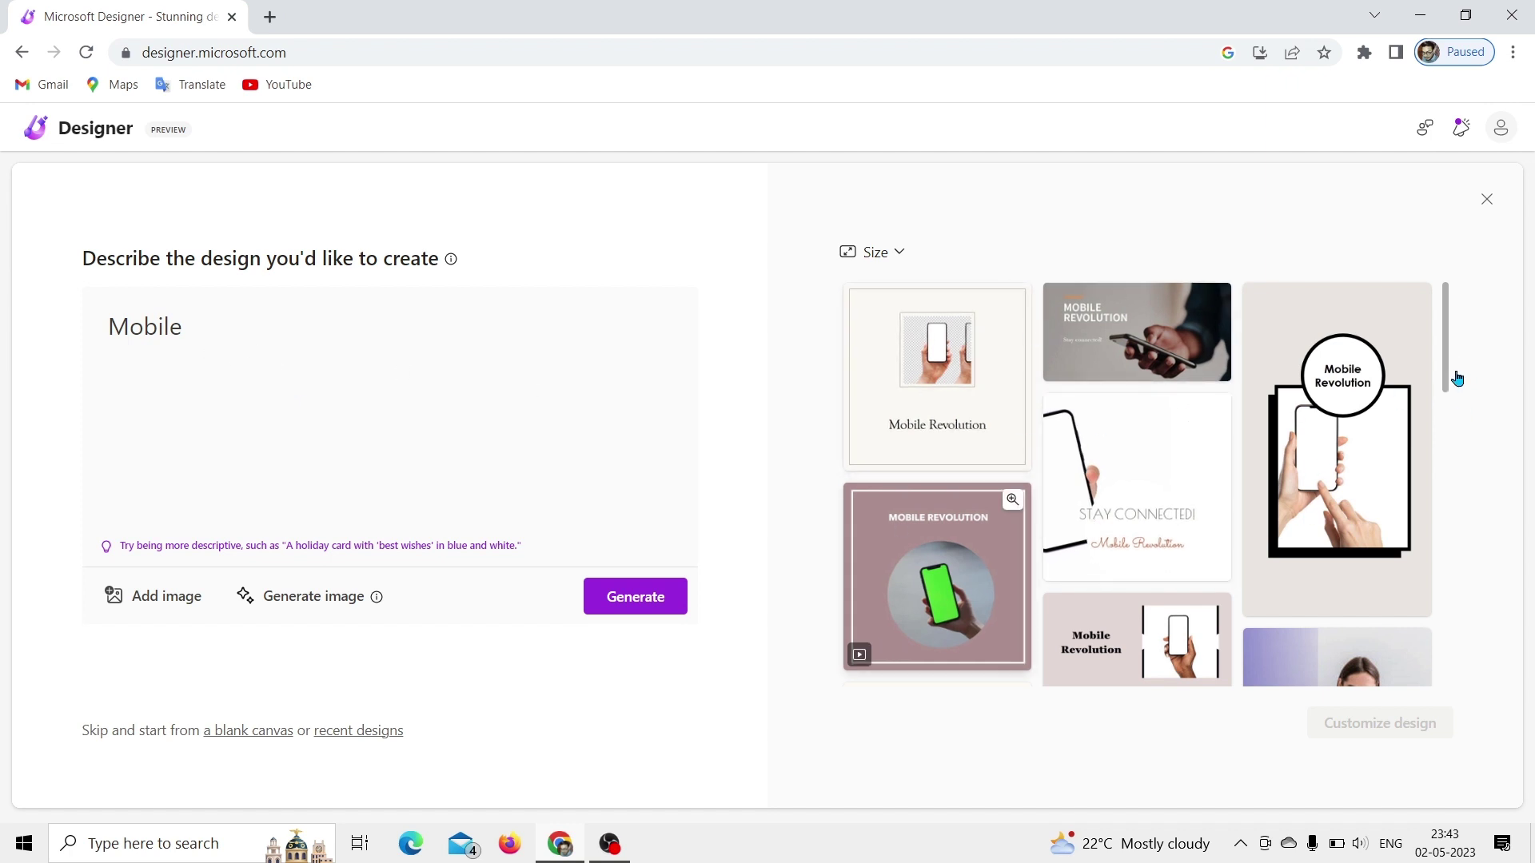
left_click_drag(1446, 367, 1455, 324)
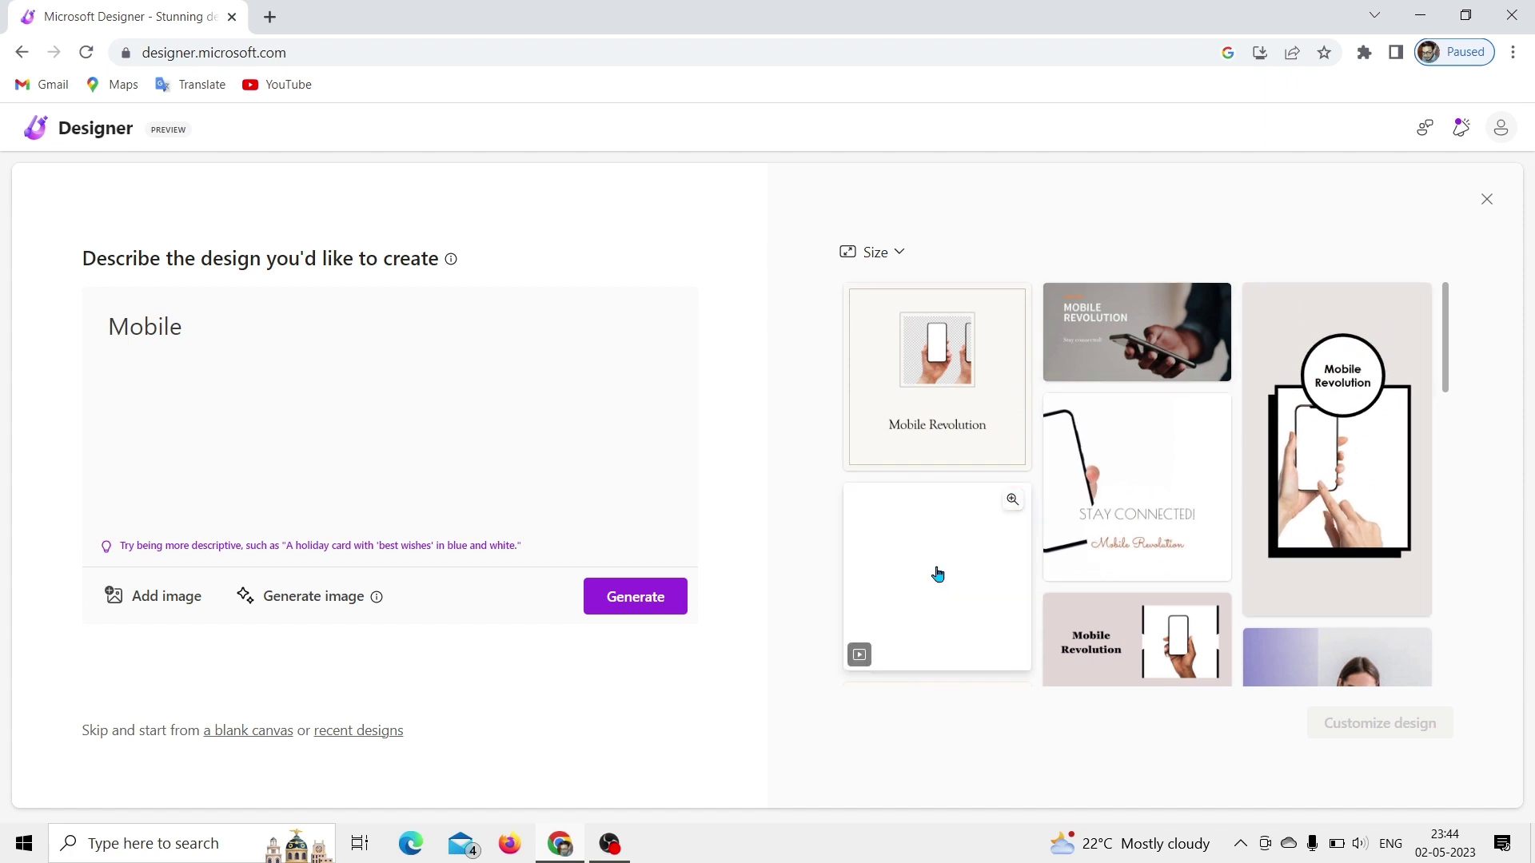
left_click_drag(1447, 348, 1437, 304)
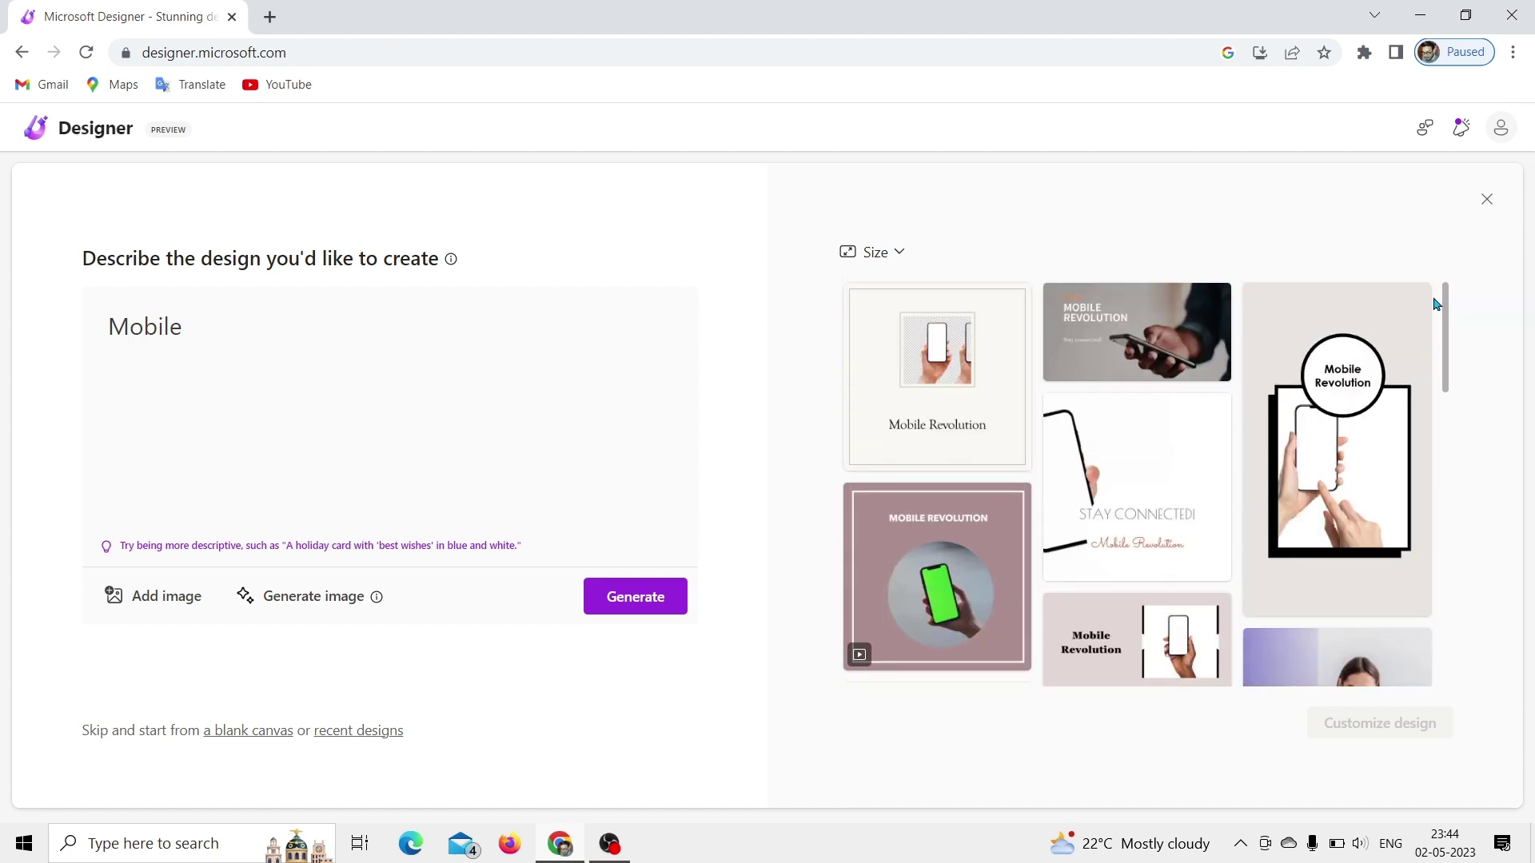
Step: Replace the design description with "sustainable meeting", generate designs and look through them
left_click_drag(238, 326, 104, 350)
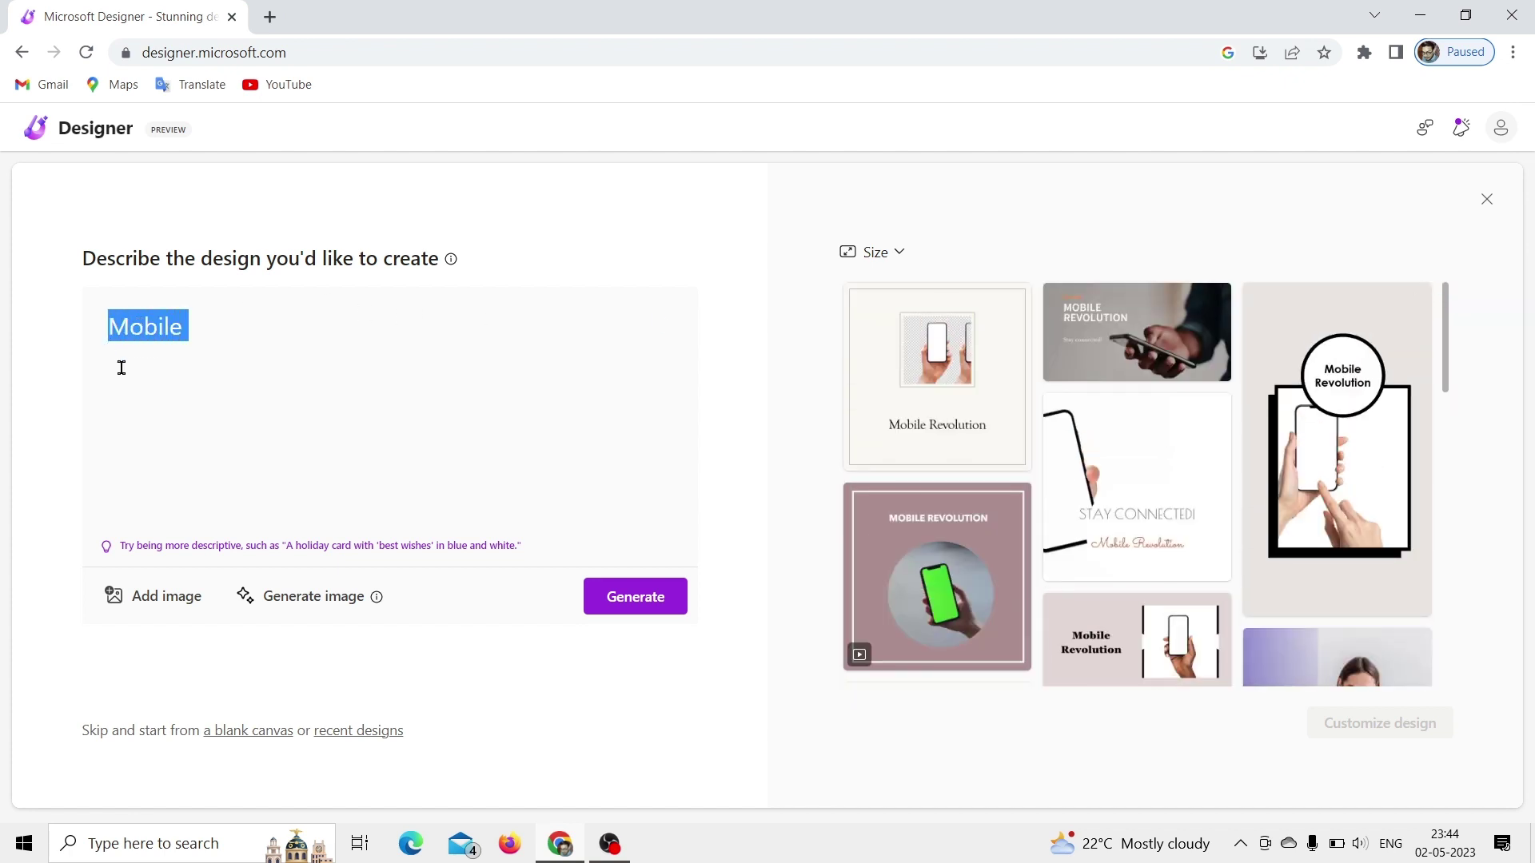
key("BackSpace")
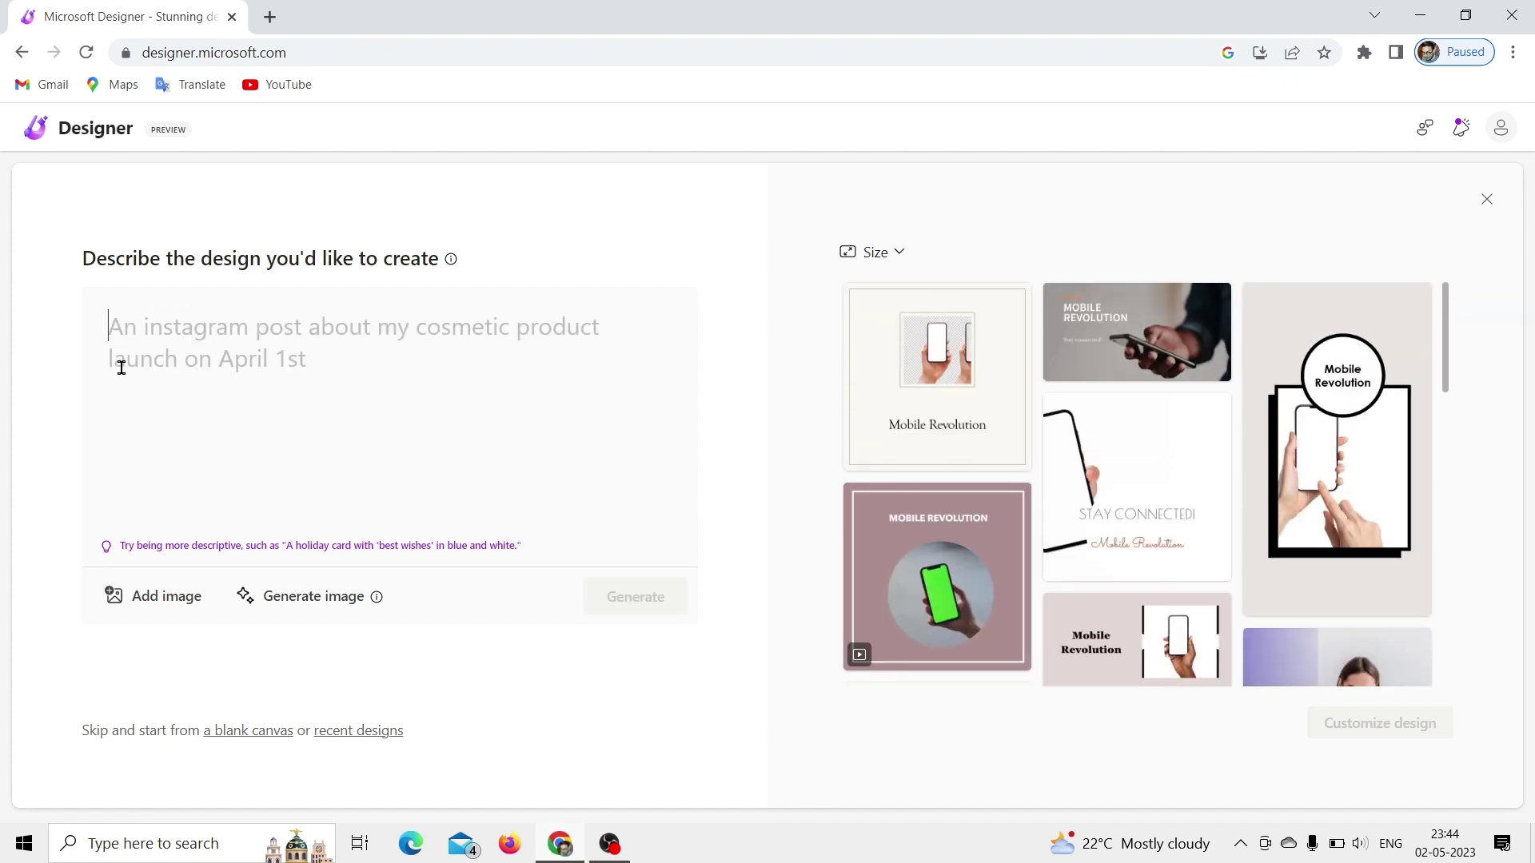
type("Sus")
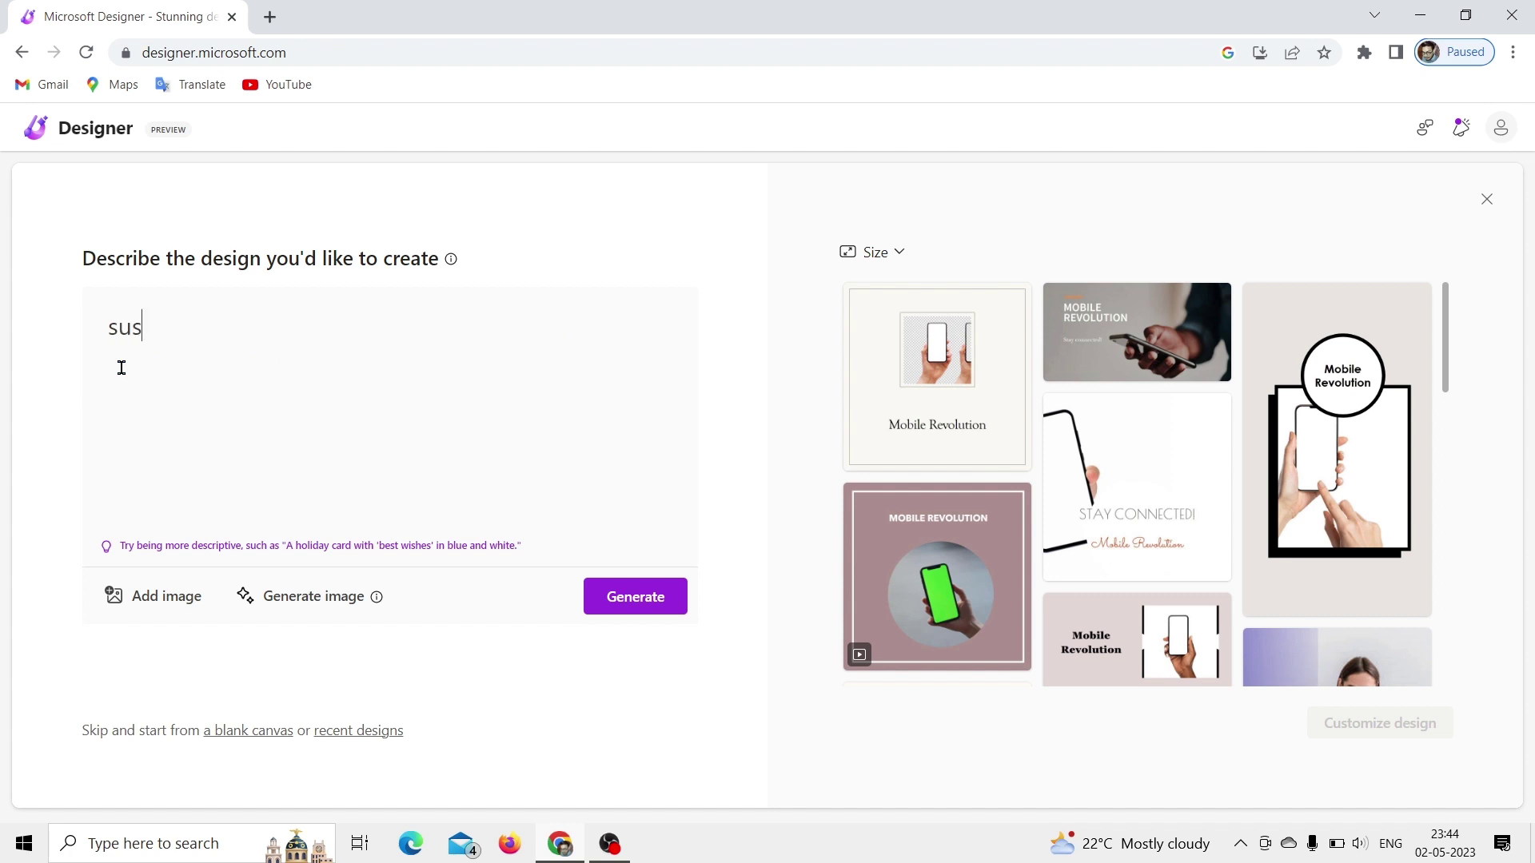
type("taina")
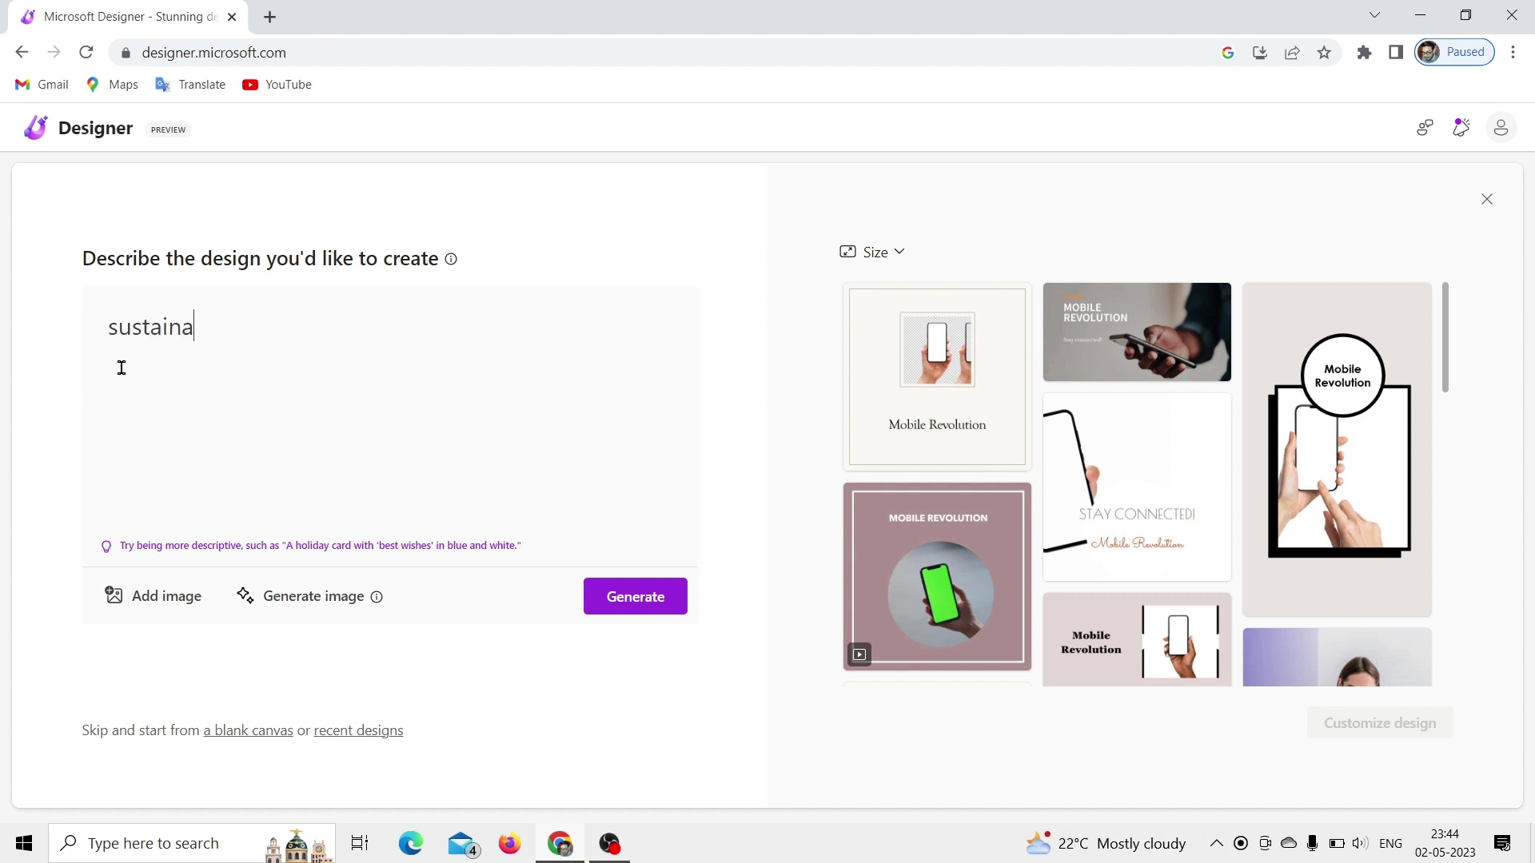
type("ble meet")
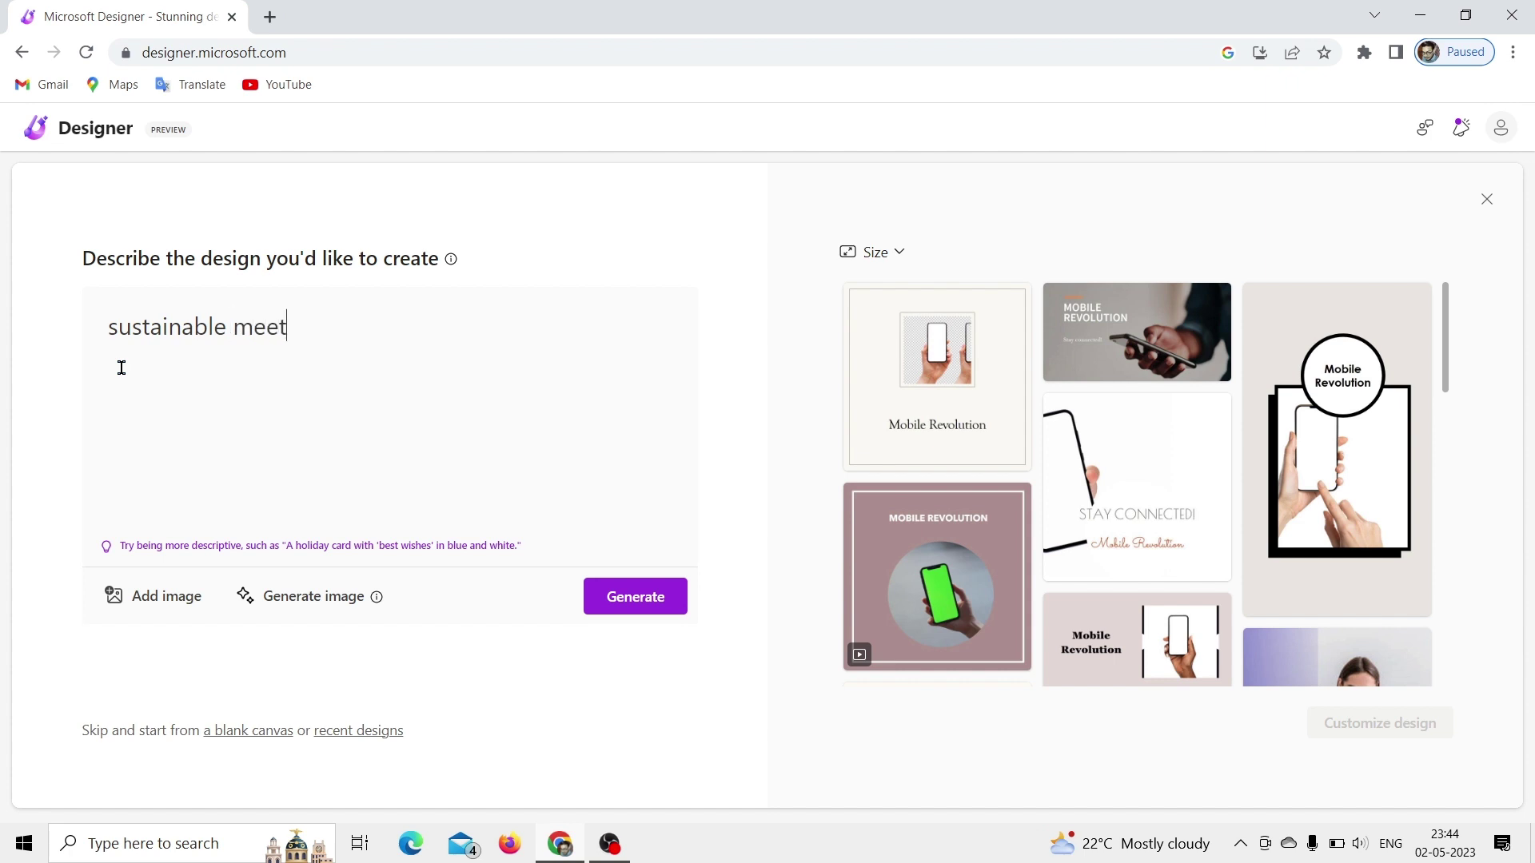
type("ing")
left_click(635, 601)
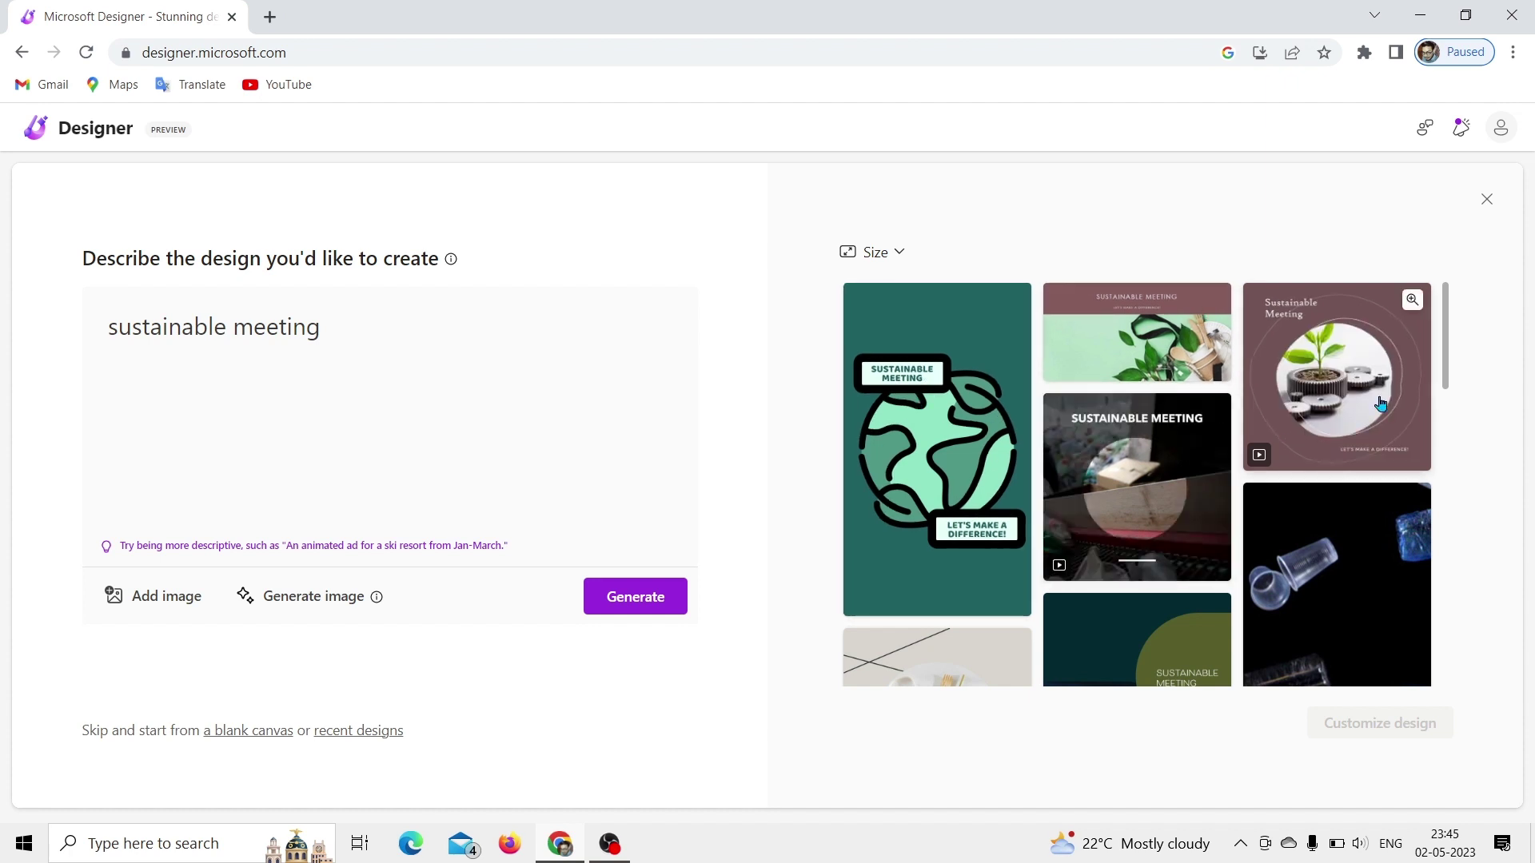
left_click_drag(1448, 334, 1446, 401)
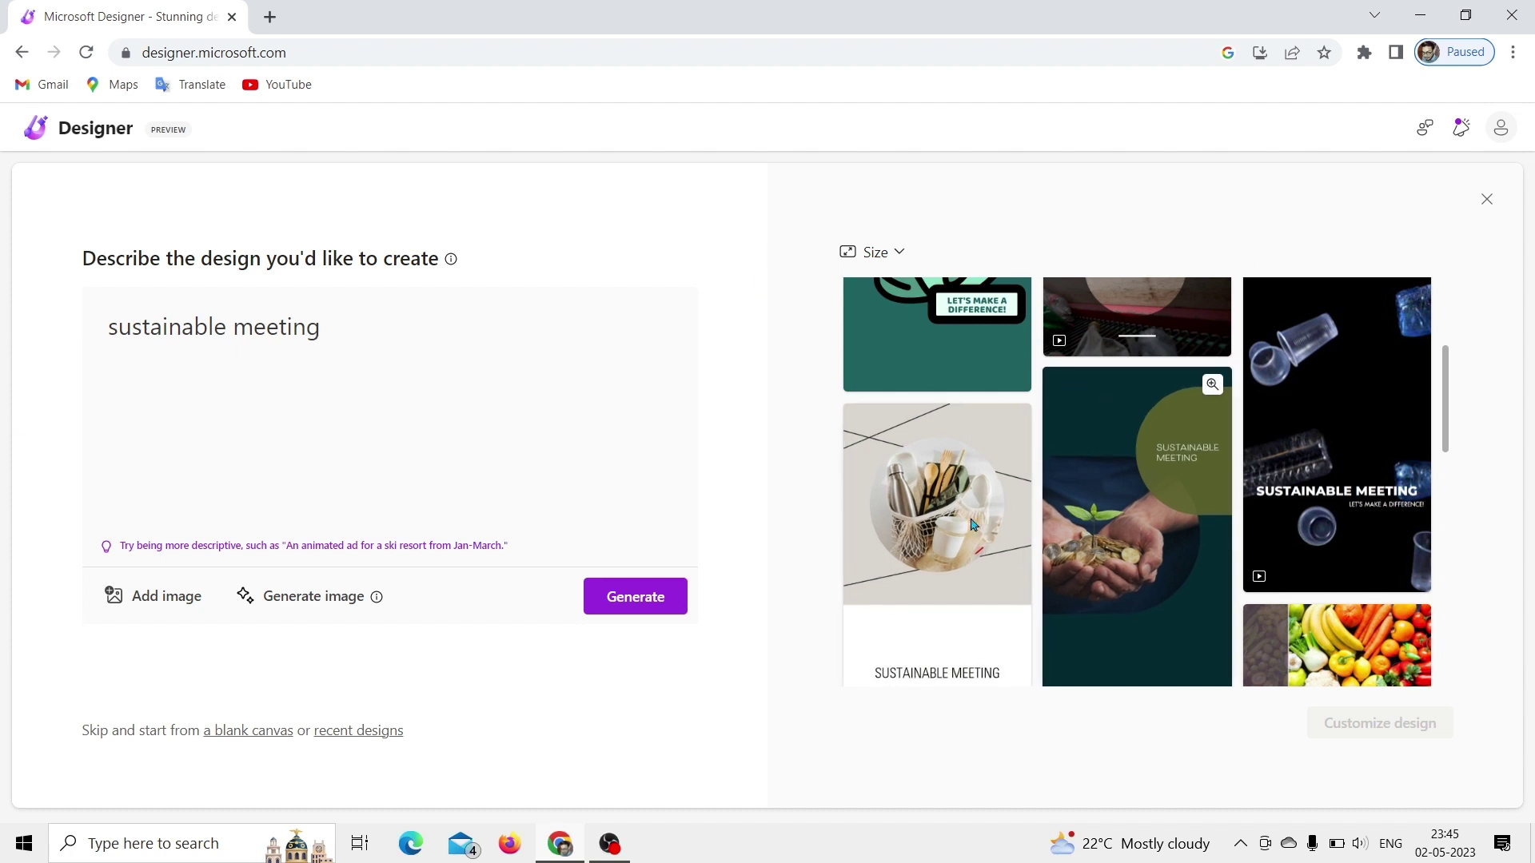
left_click_drag(1448, 411, 1484, 302)
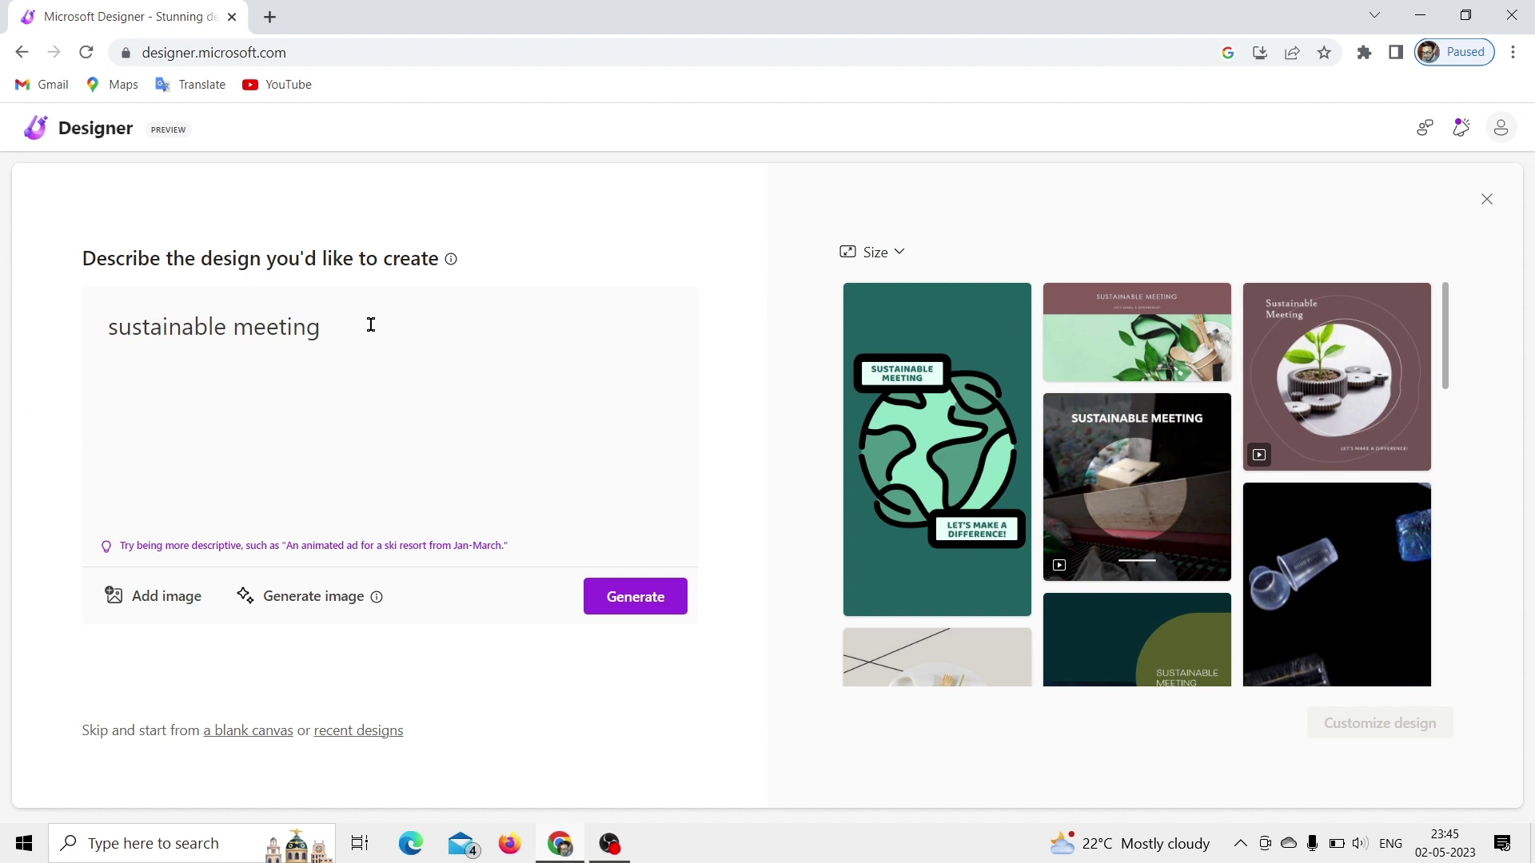
Step: Replace the design description with "happy new year", generate designs and look through them
left_click_drag(329, 328, 108, 353)
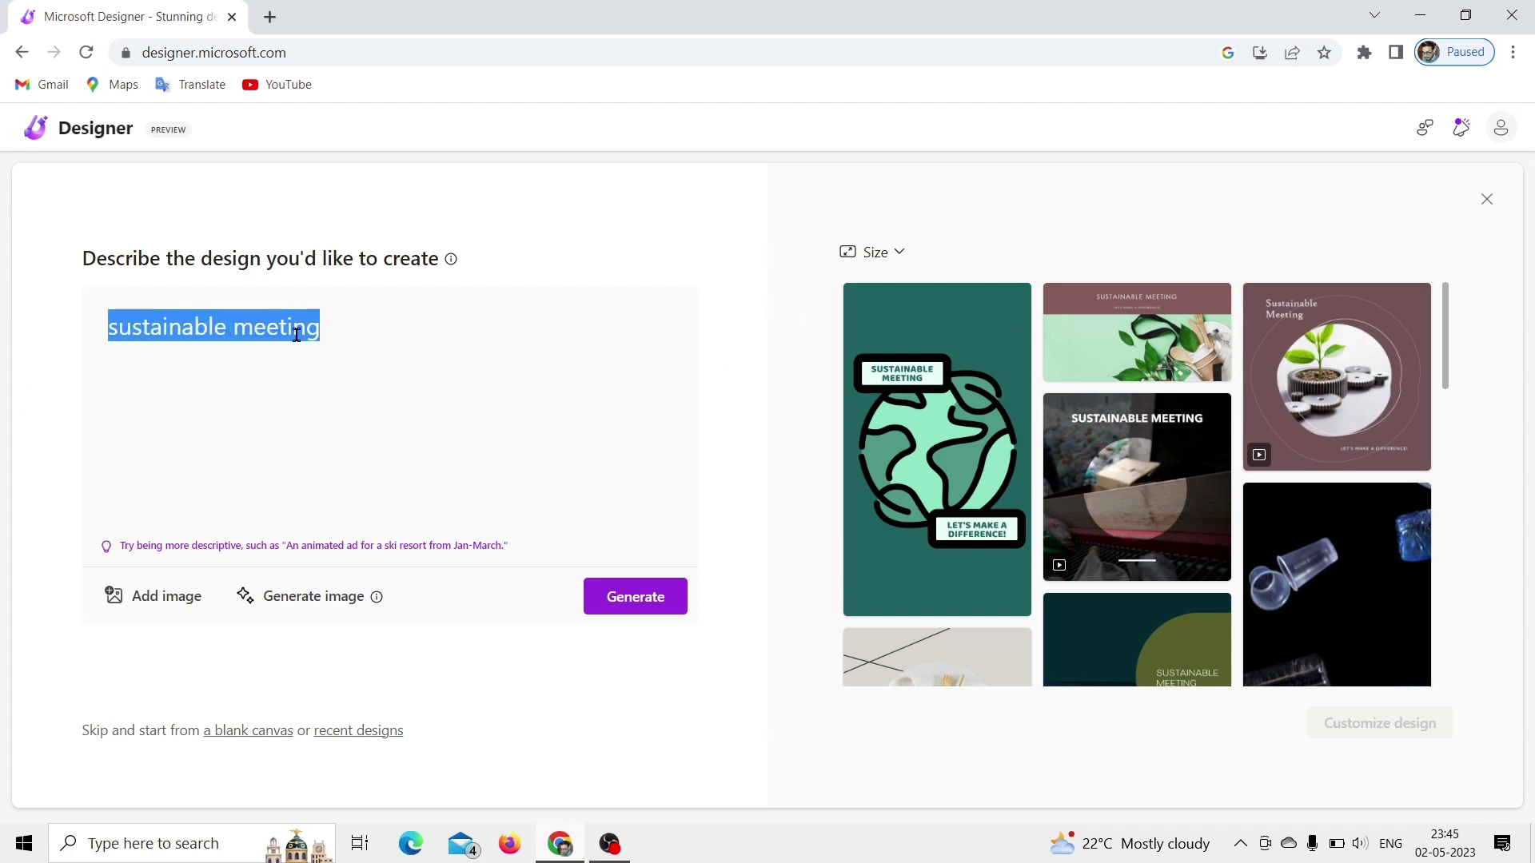
key("BackSpace")
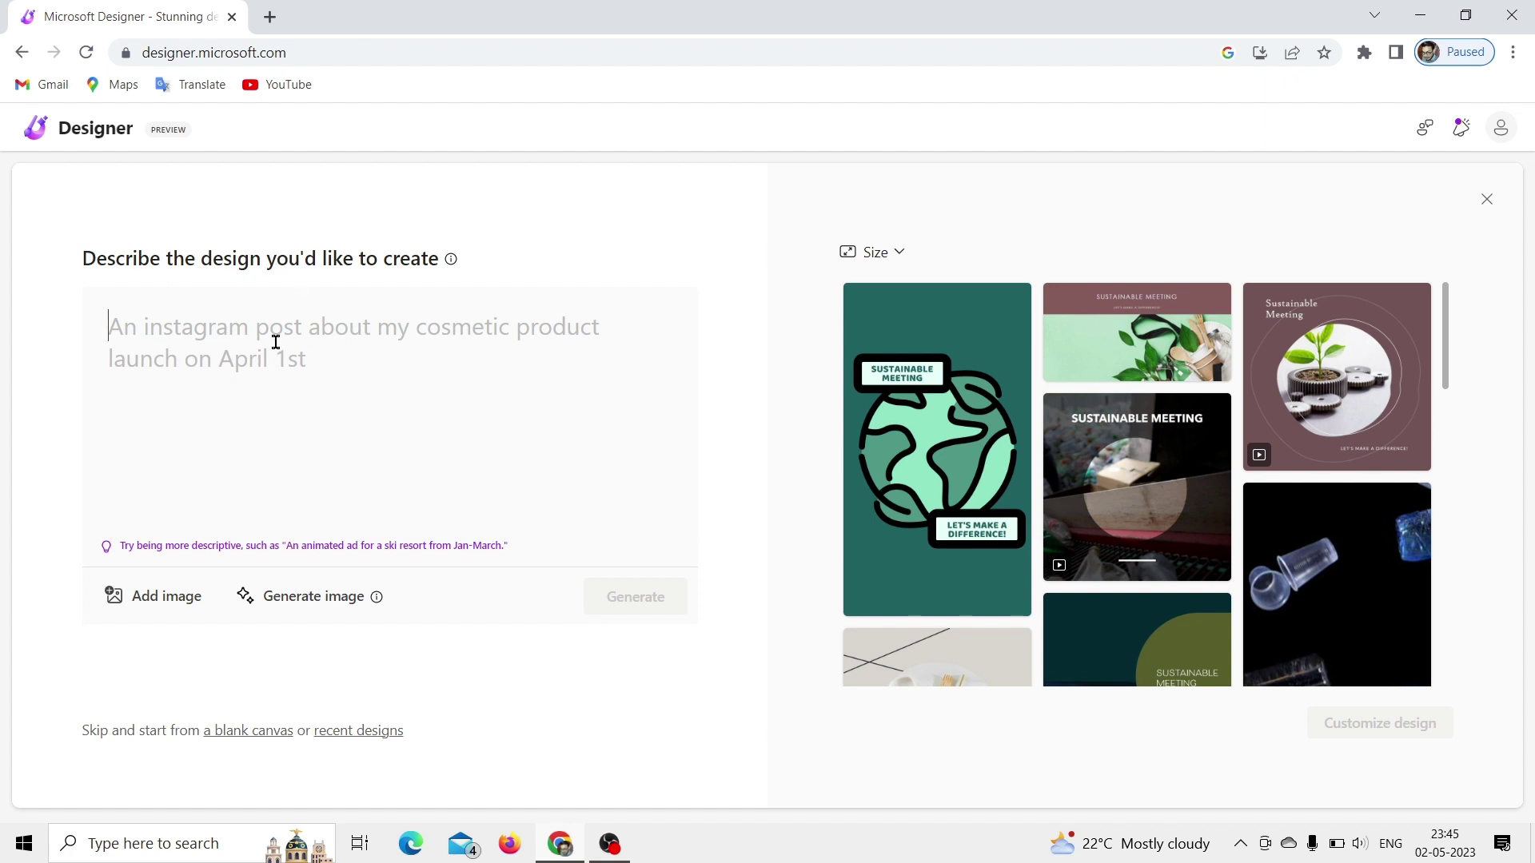
type("h")
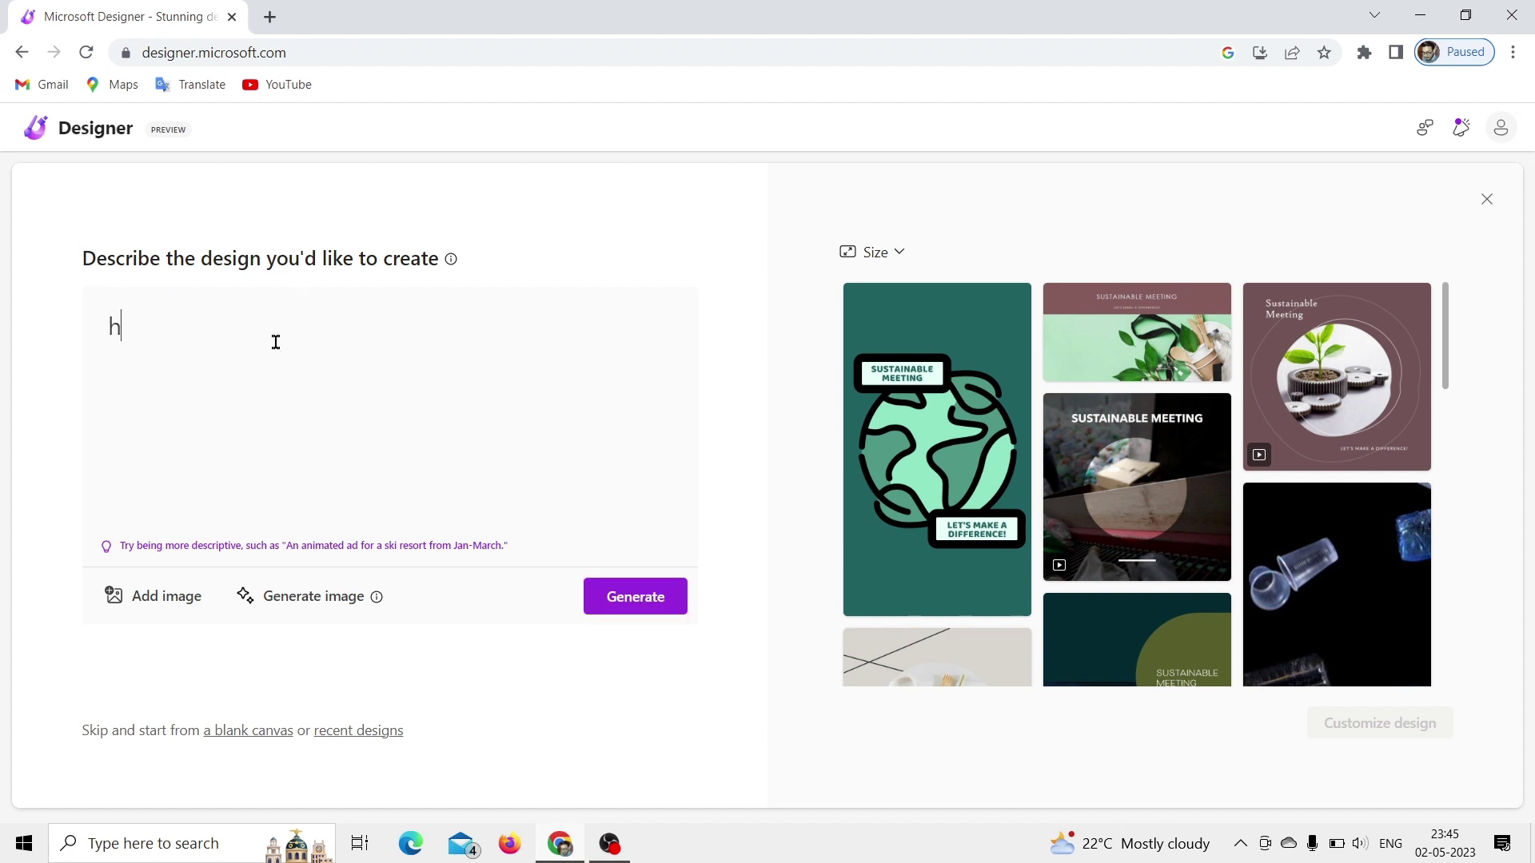
type("appy new year")
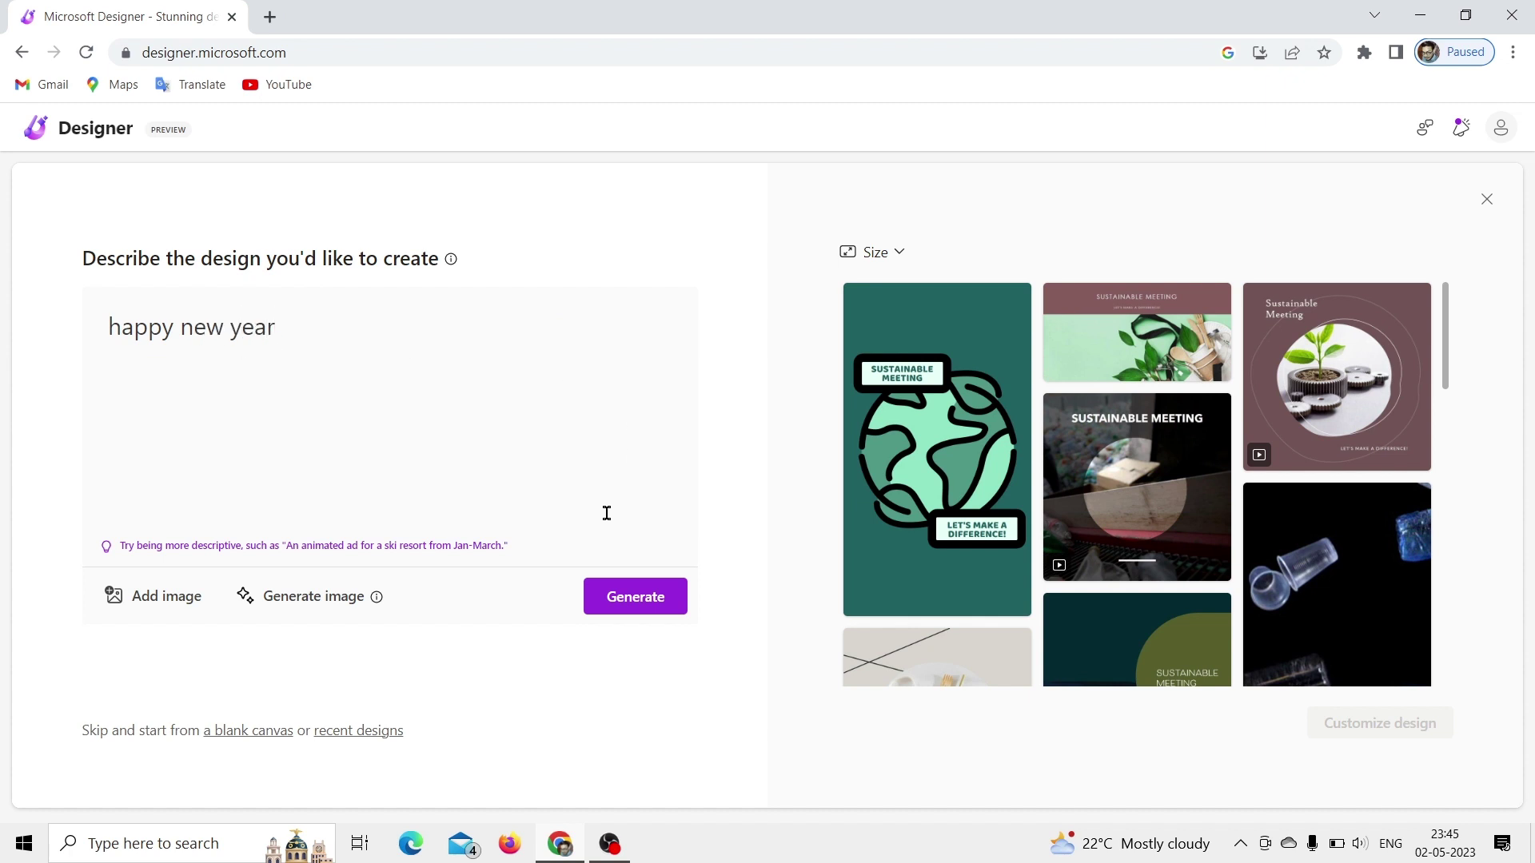
left_click(640, 608)
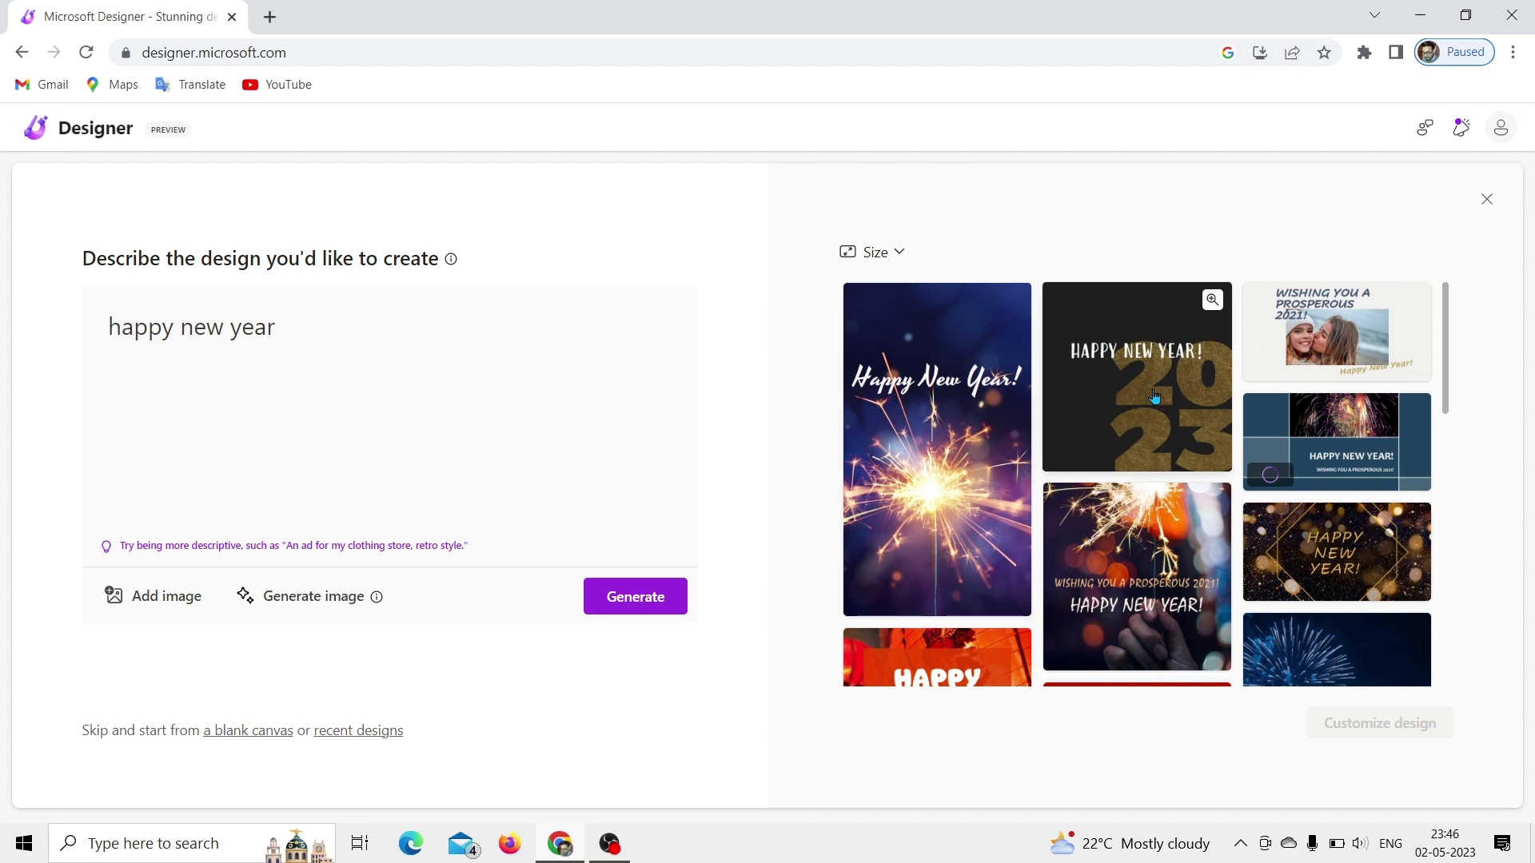
left_click_drag(1449, 382, 1471, 328)
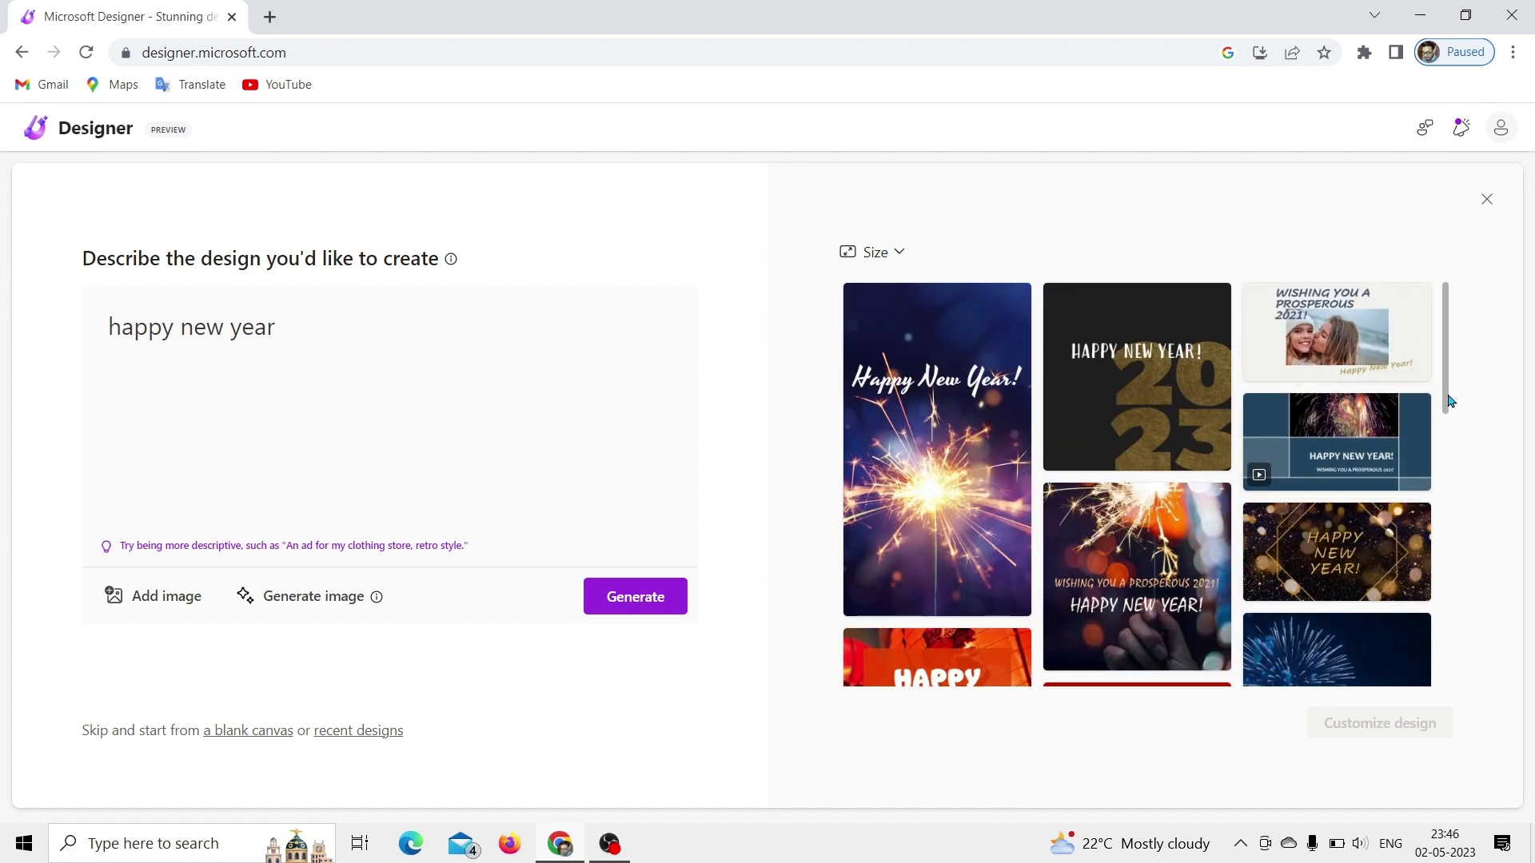
mouse_move(1446, 392)
left_mouse_down()
mouse_move(1450, 658)
mouse_move(1450, 387)
left_mouse_up()
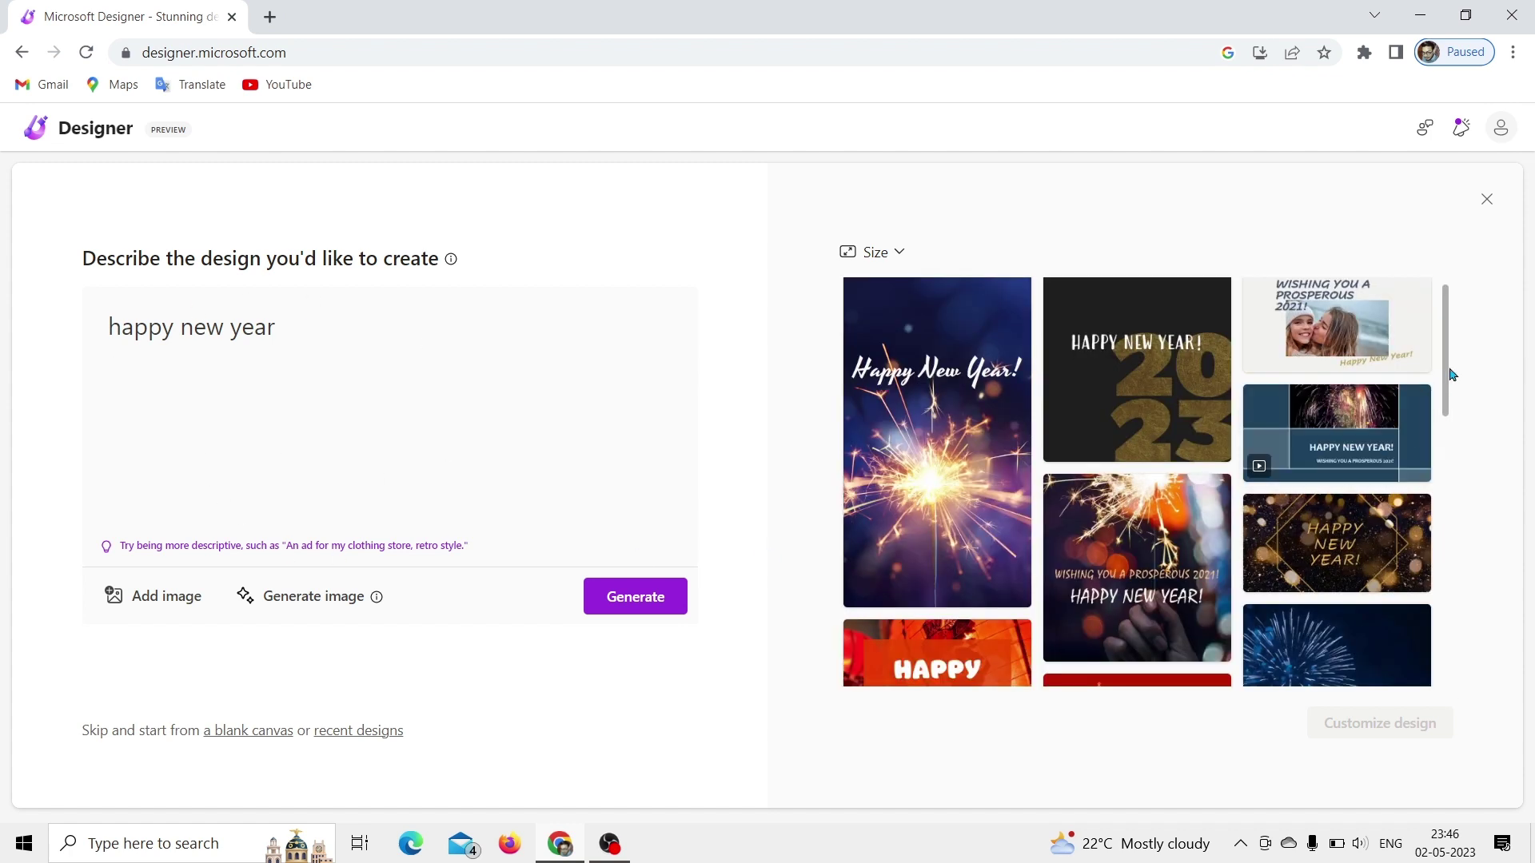
scroll(1449, 376, "down", 1)
scroll(1449, 368, "up", 2)
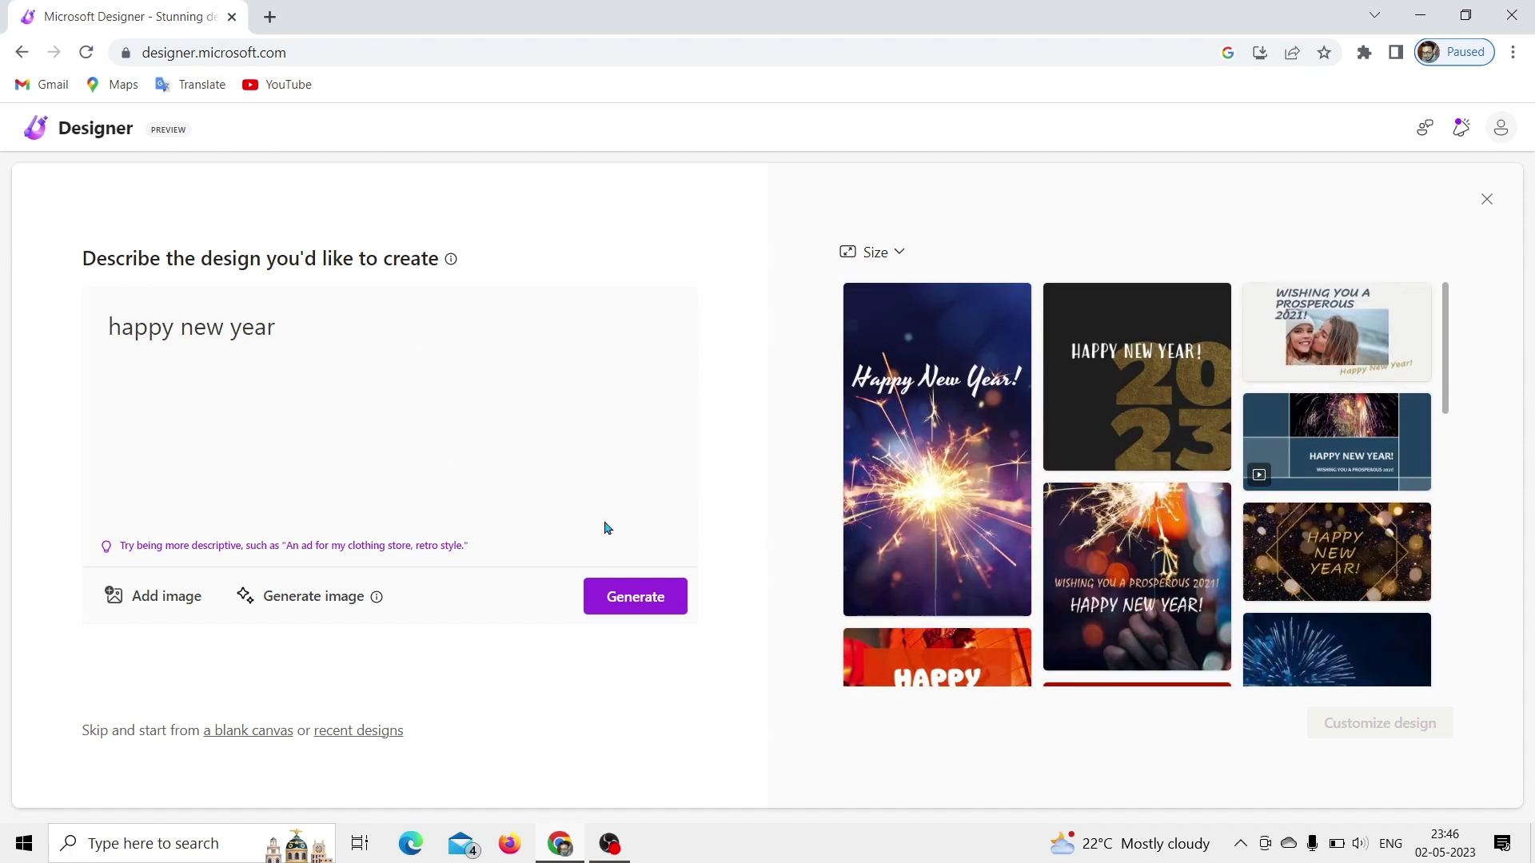
Step: Clear the design description and look further through the New Year designs
left_click_drag(292, 330, 111, 331)
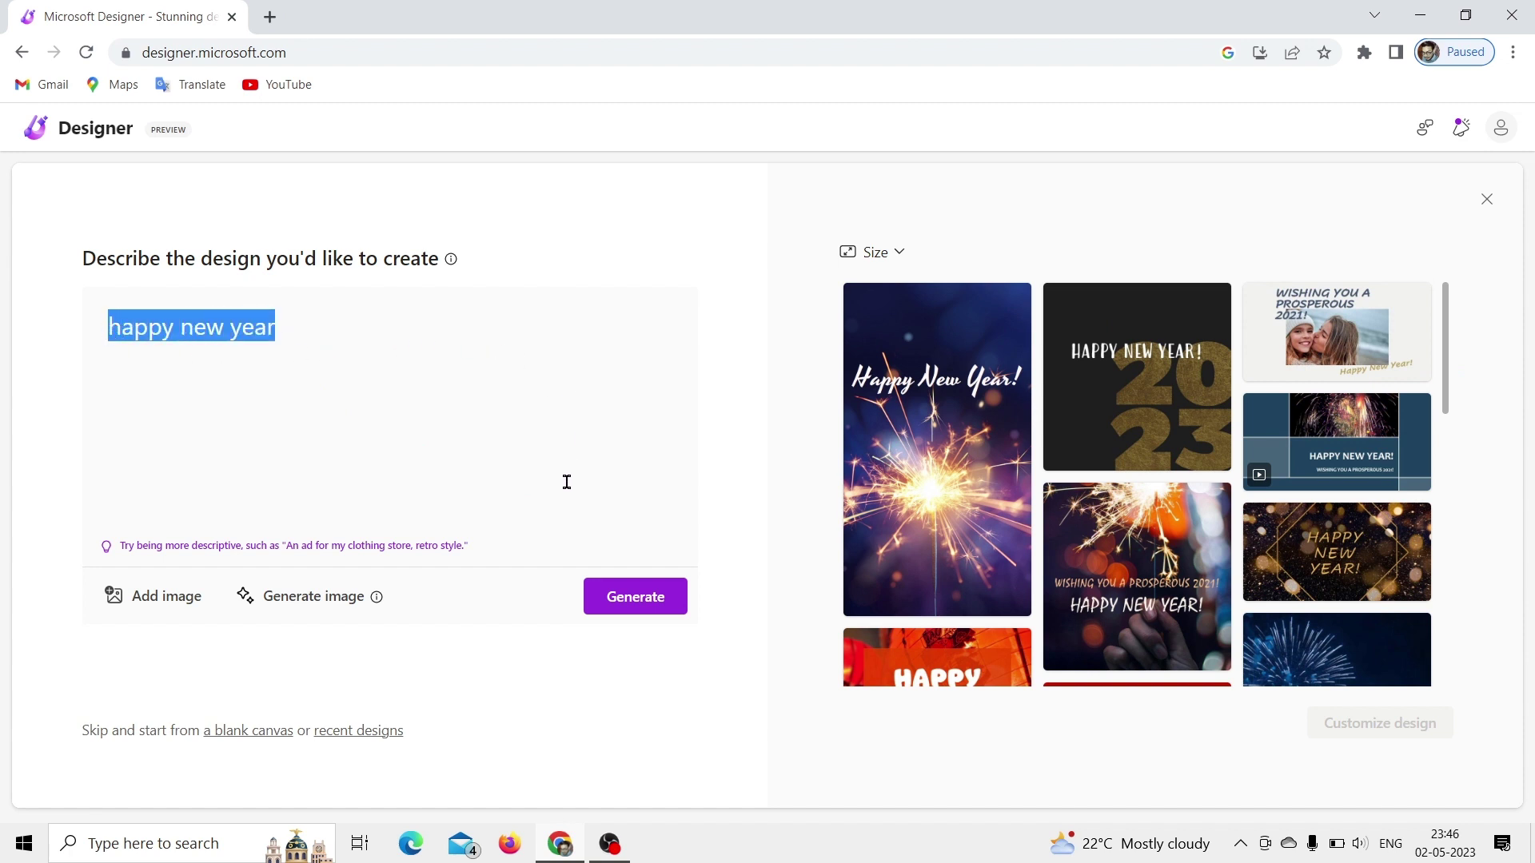
key("BackSpace")
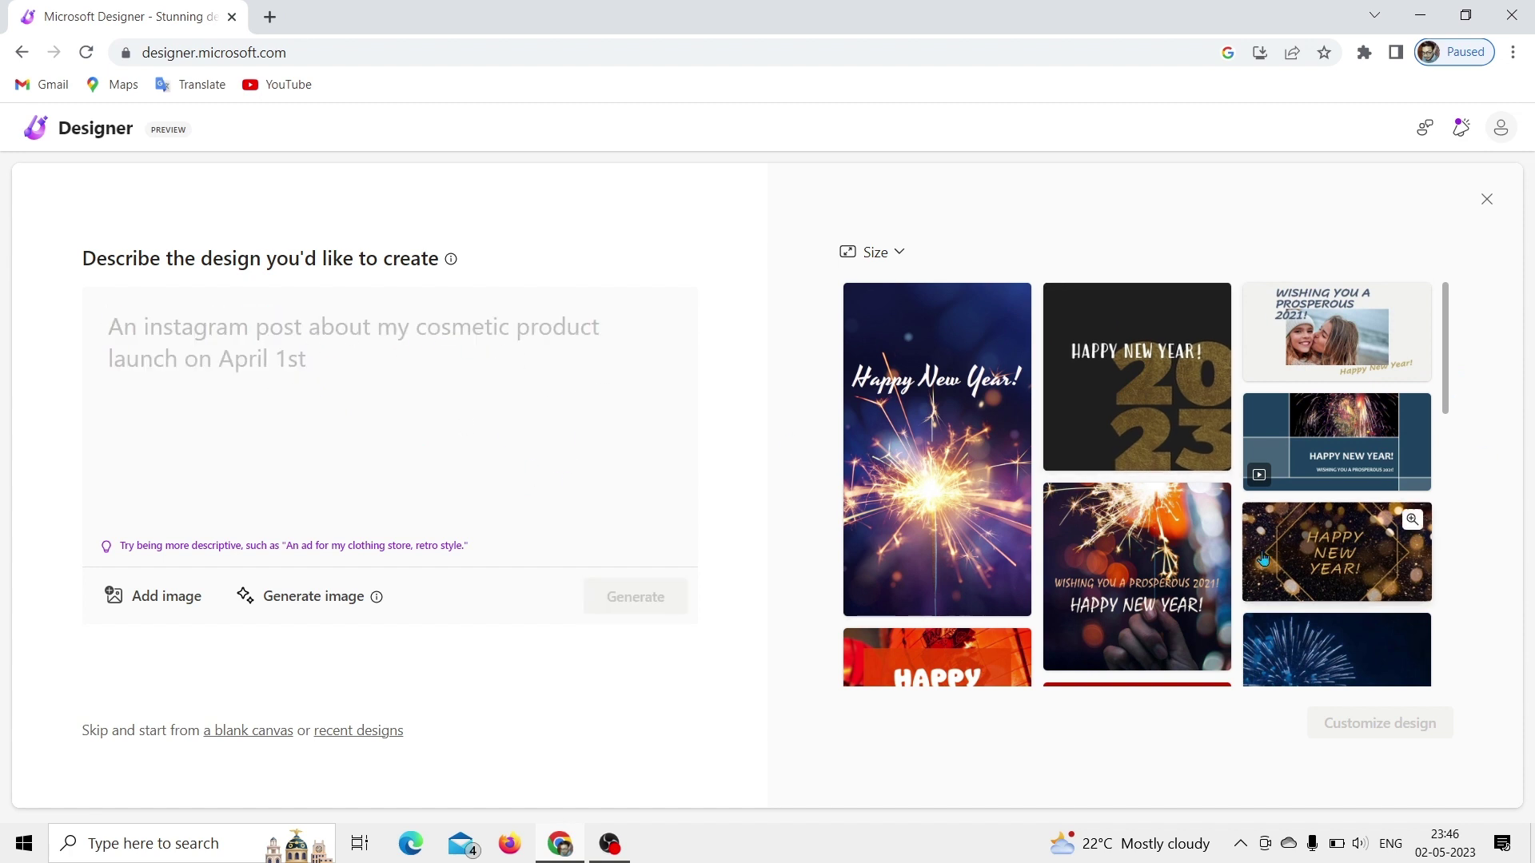
scroll(1446, 400, "down", 5)
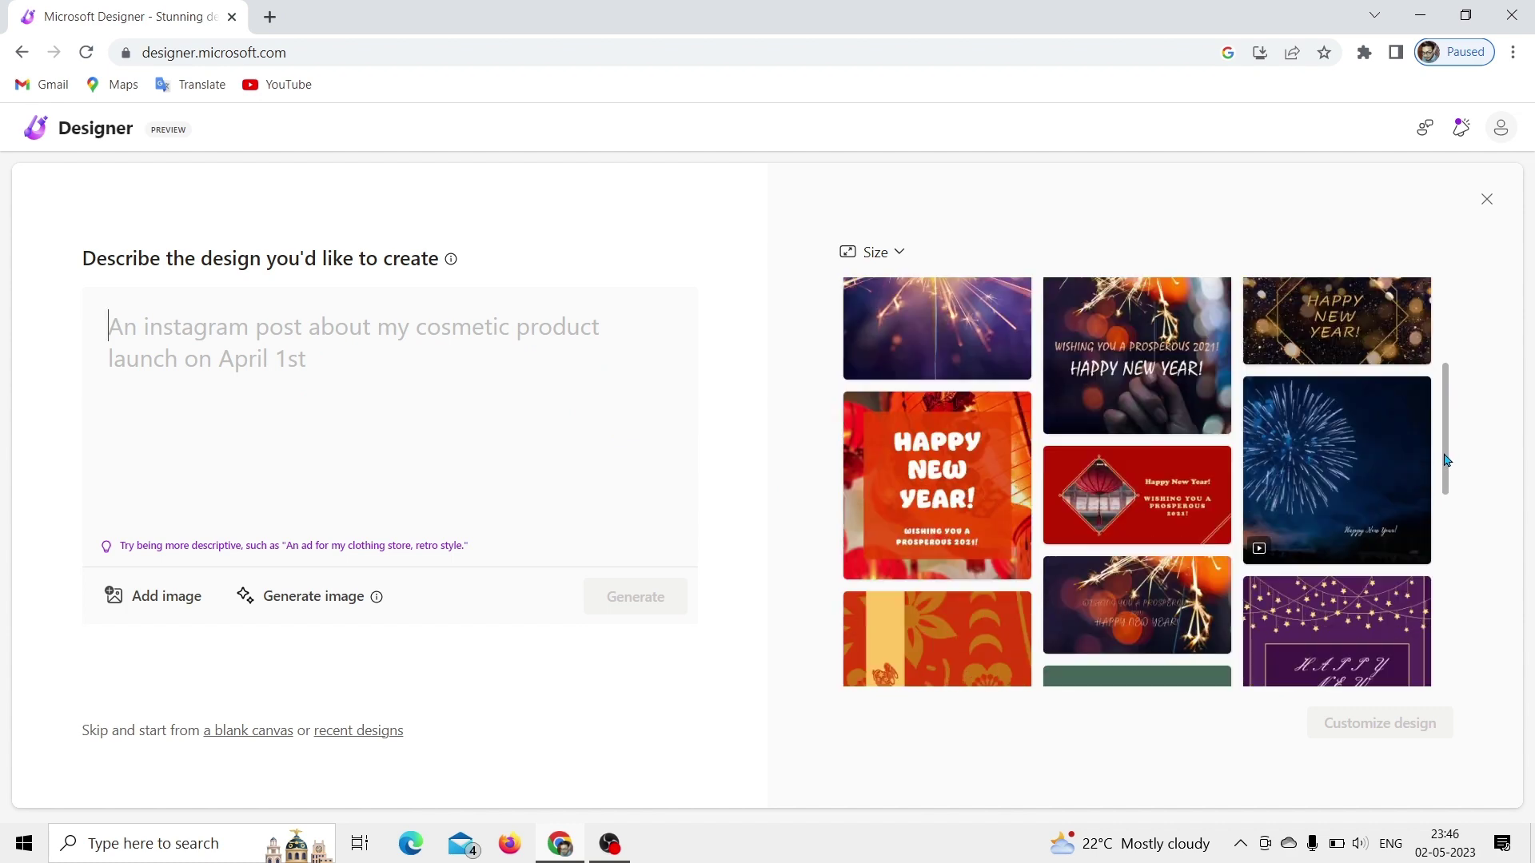
scroll(1442, 462, "up", 5)
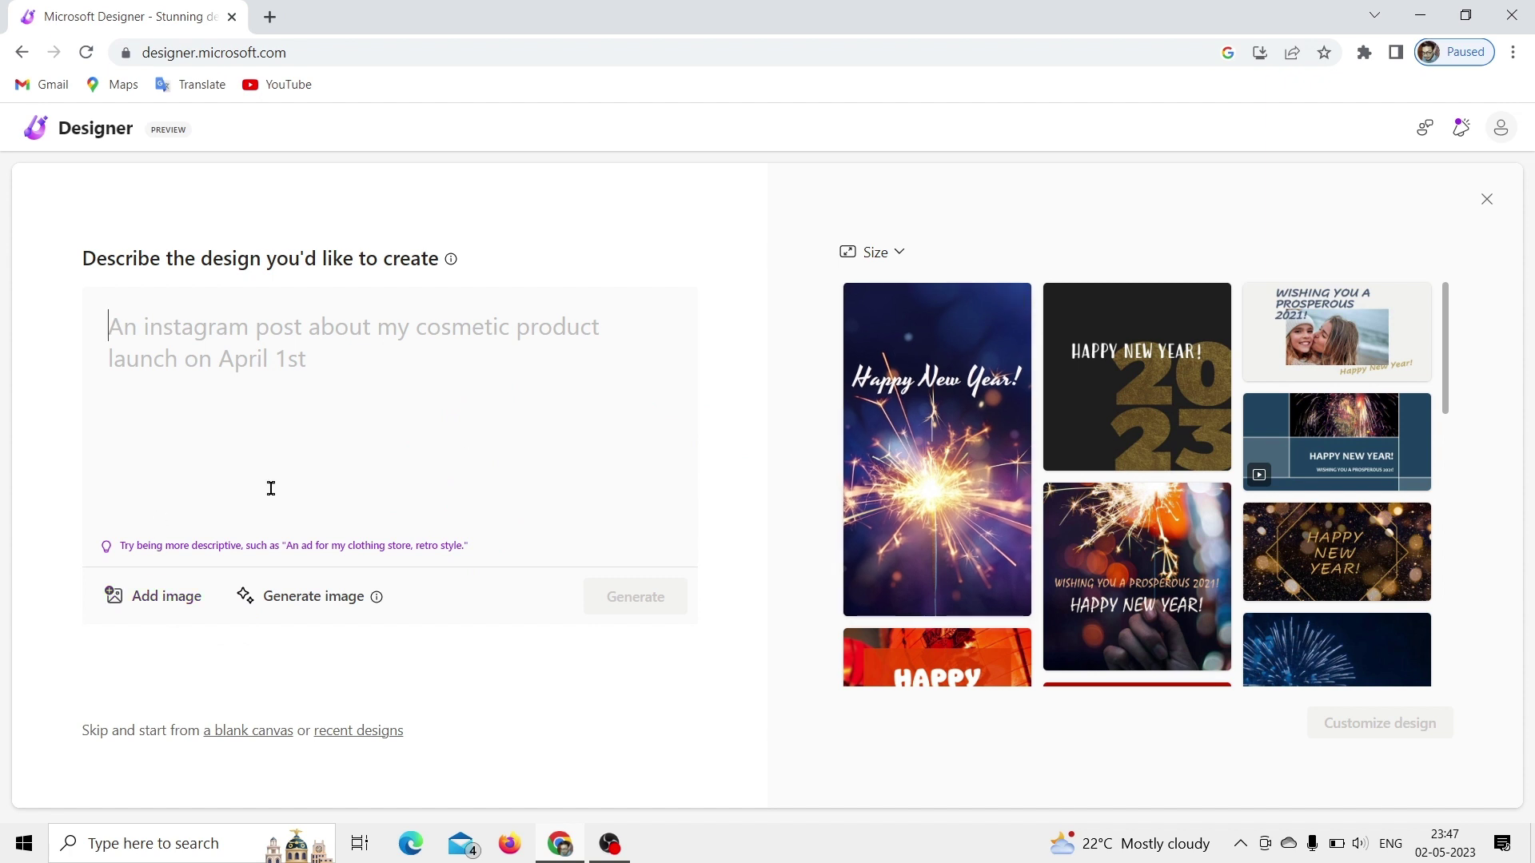
Step: Add the black-and-gold tutorial logo image from this device and look through the designs made from it
left_click(153, 606)
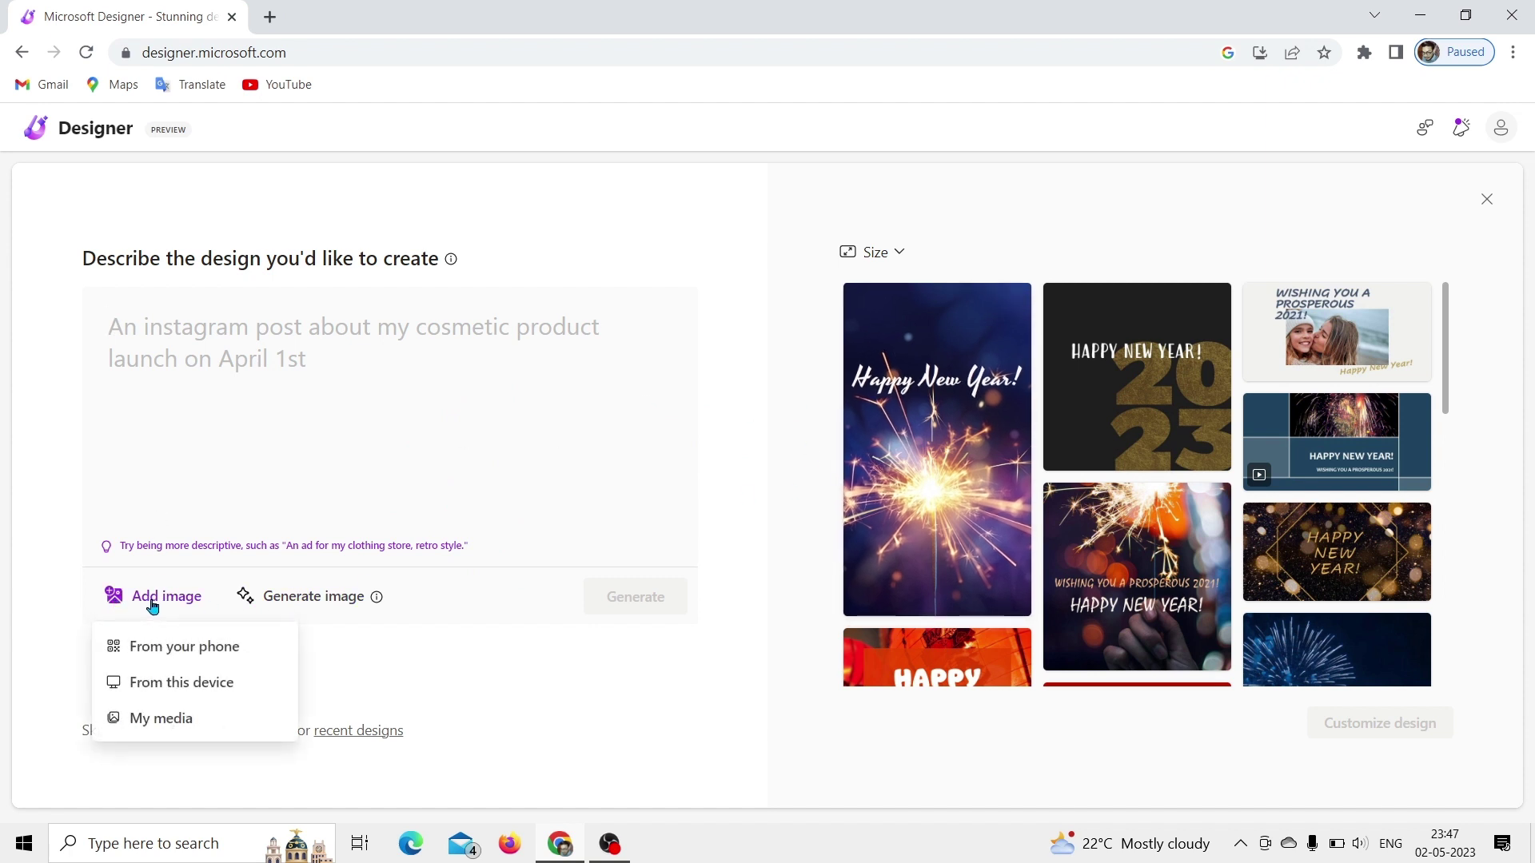
left_click(182, 684)
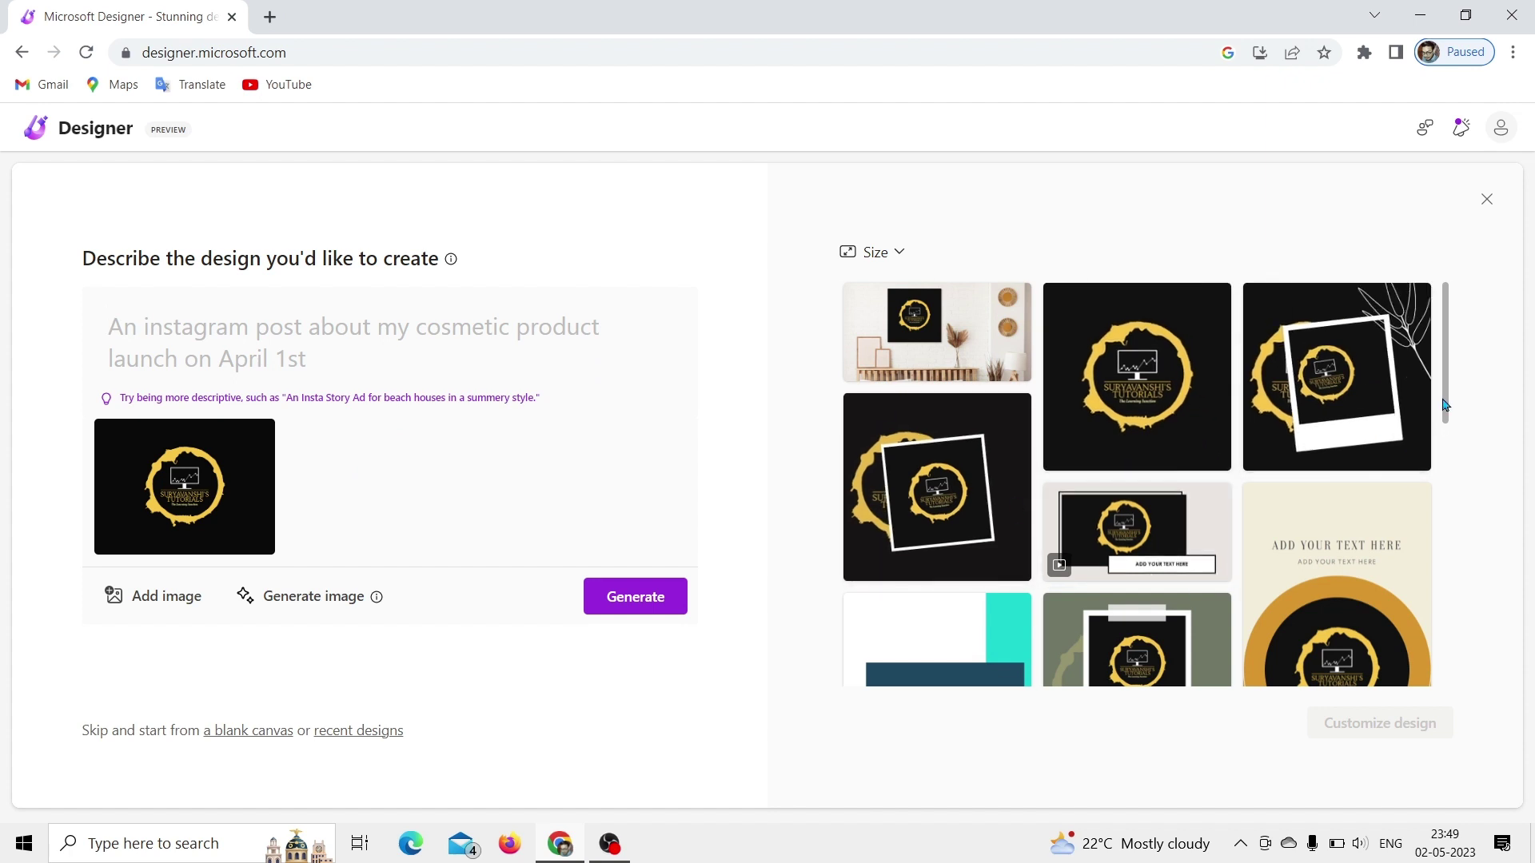
mouse_move(1447, 401)
left_mouse_down()
mouse_move(1430, 666)
mouse_move(1445, 400)
left_mouse_up()
Step: Describe the design as "My Logo", generate designs with the added logo image and look through them
left_click(169, 327)
type("my")
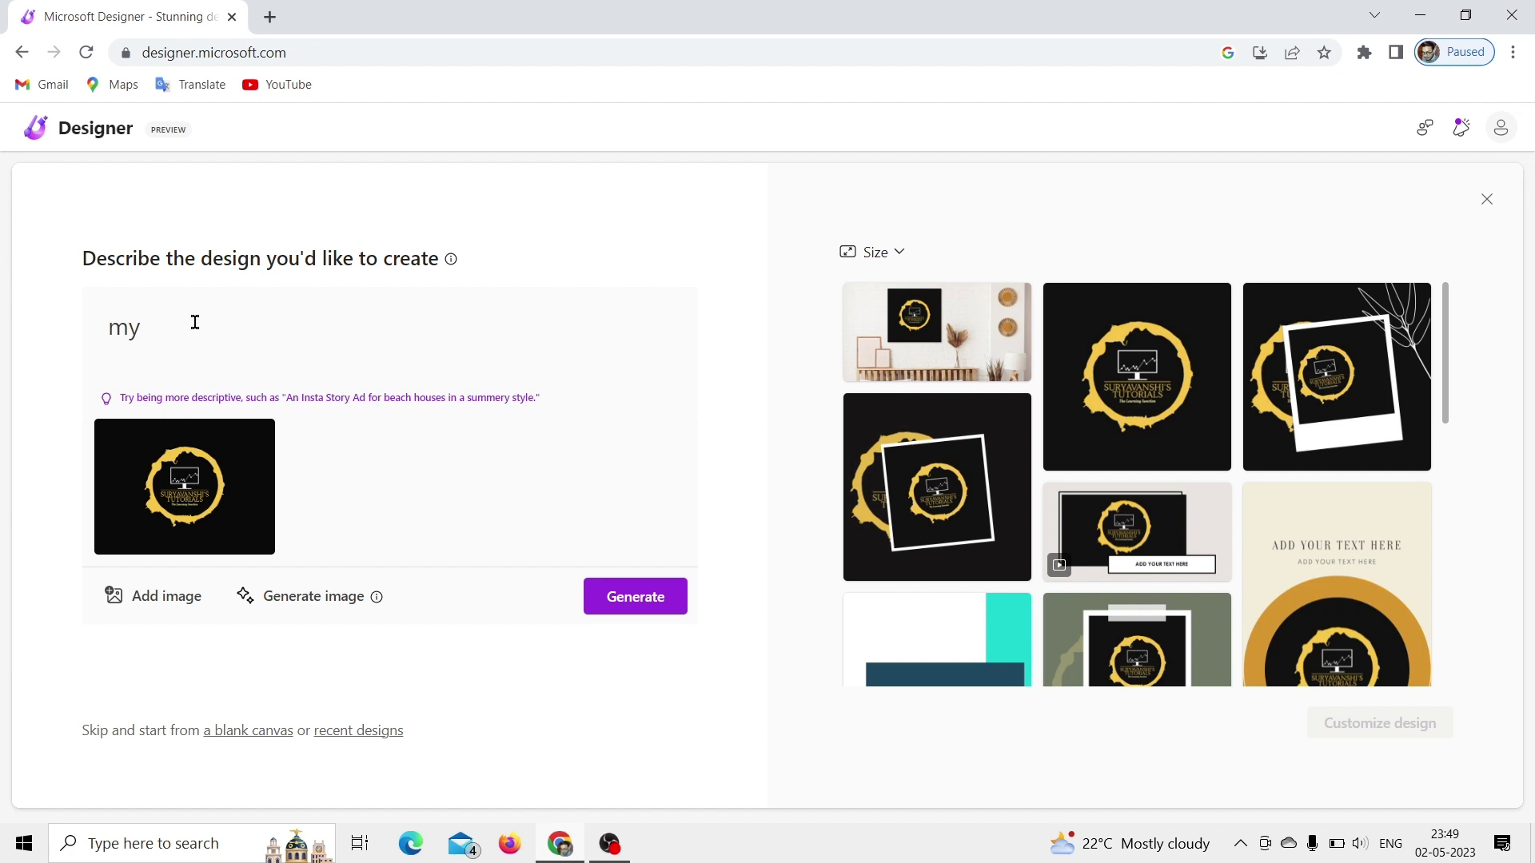
key("BackSpace")
key("BackSpace")
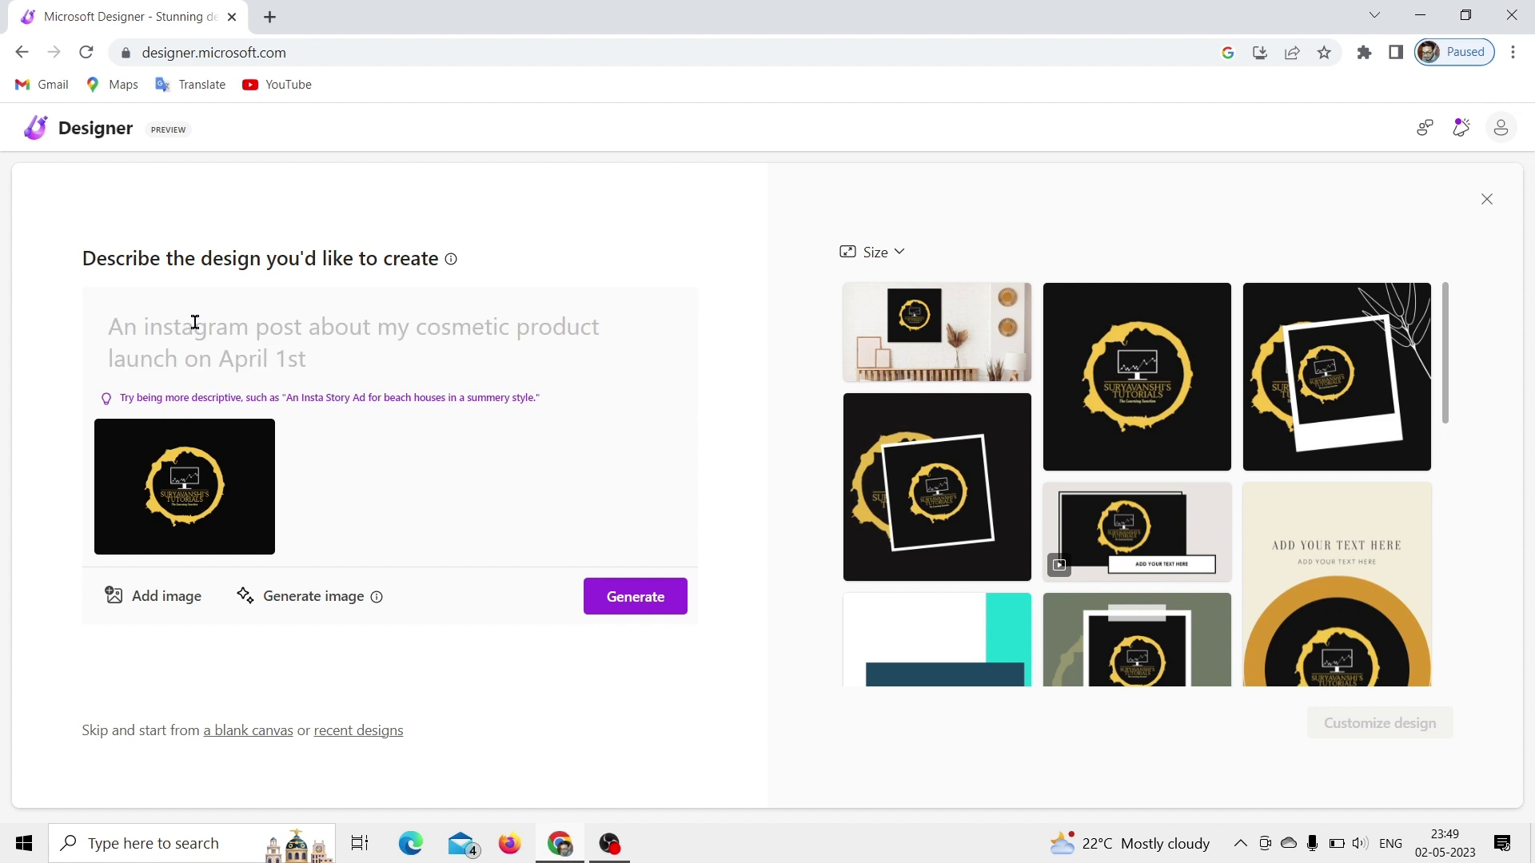
type("<")
key("BackSpace")
type("My Logo")
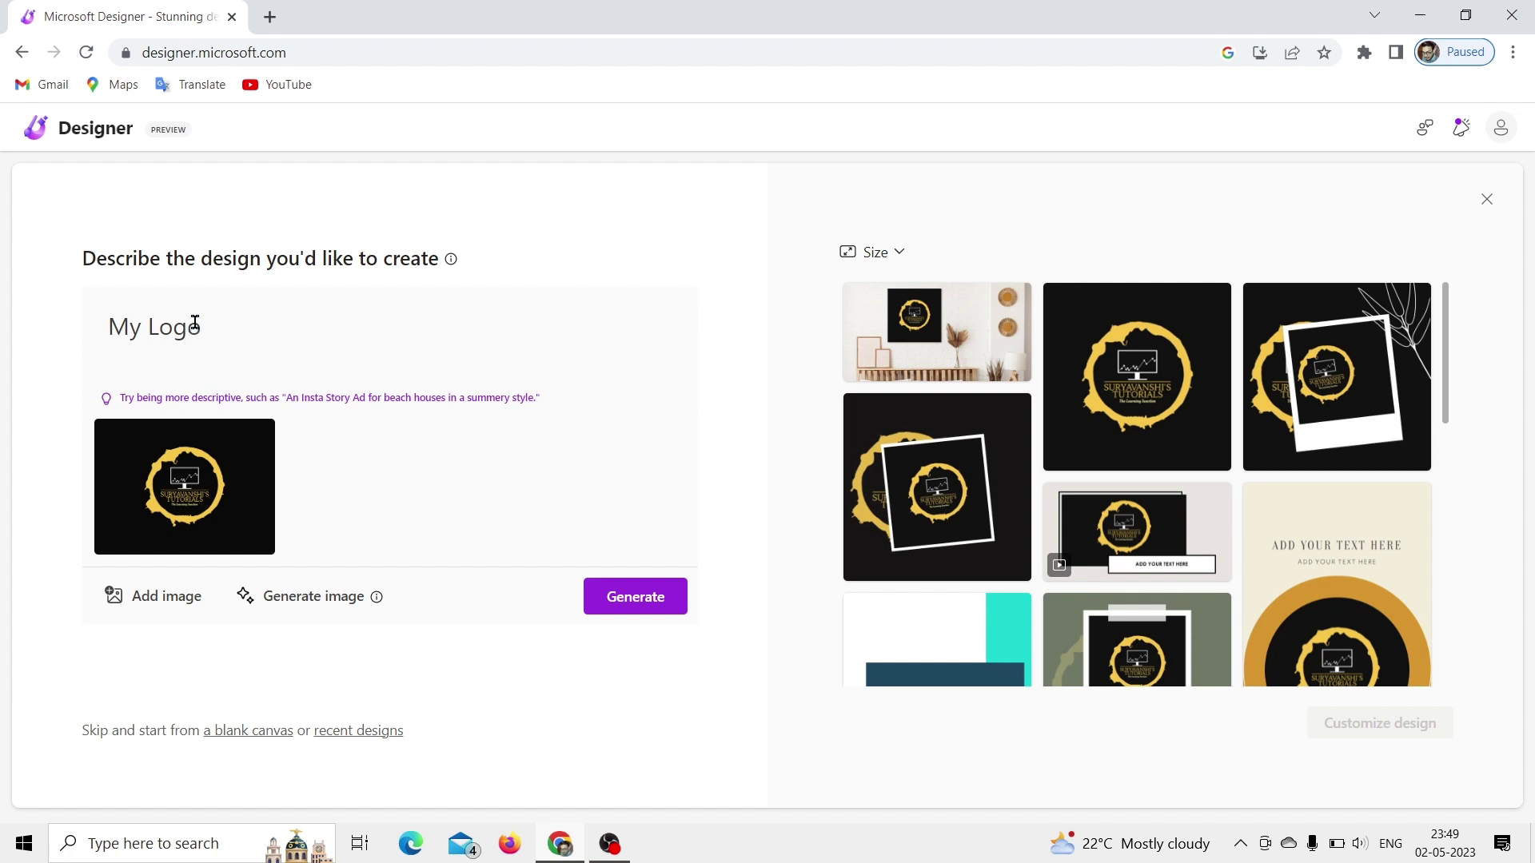
key("Return")
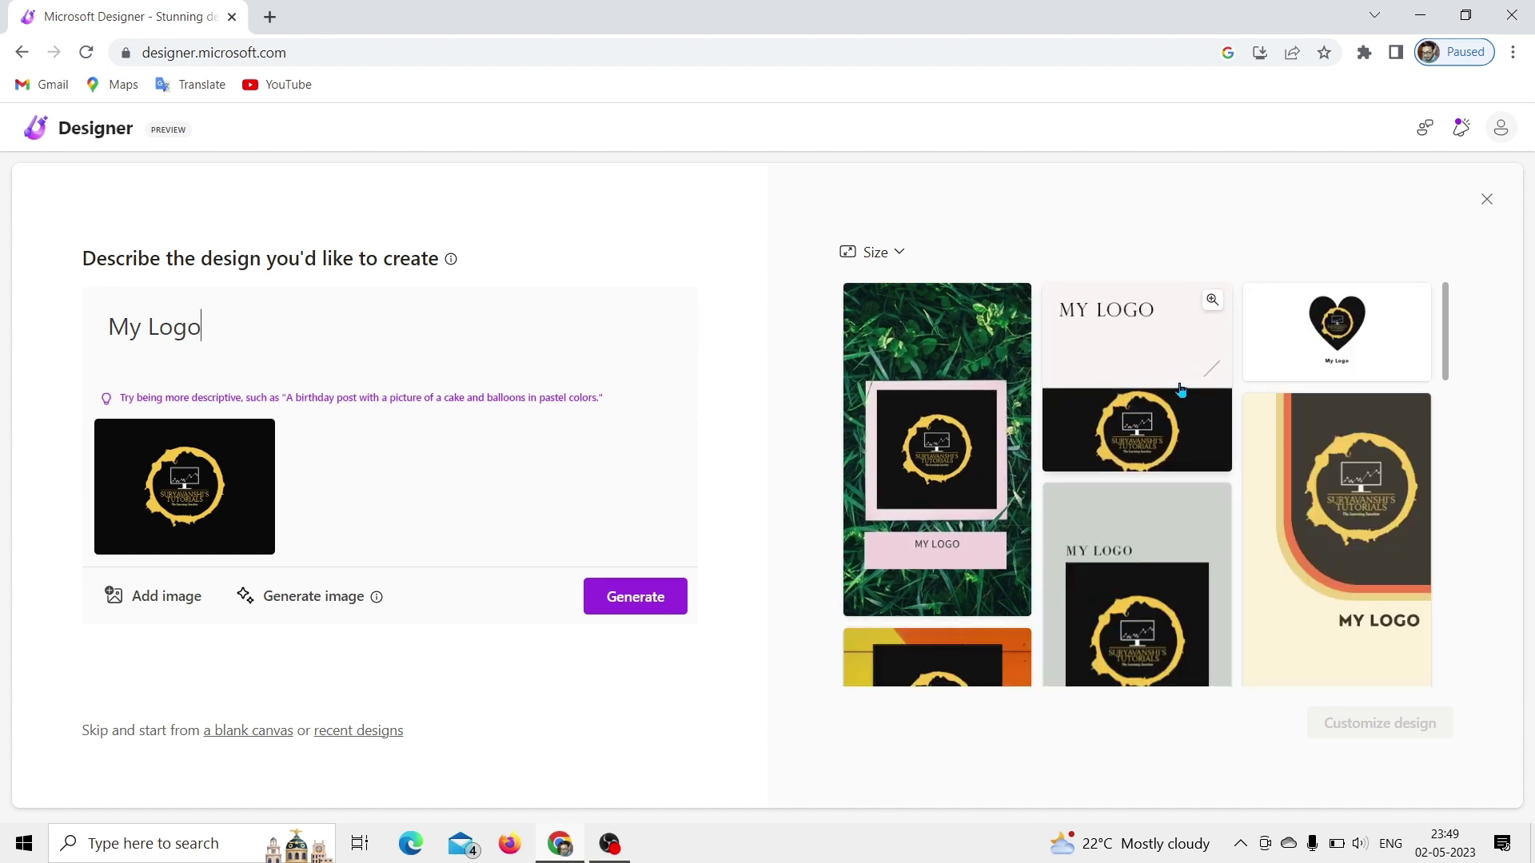
left_click_drag(1449, 344, 1206, 305)
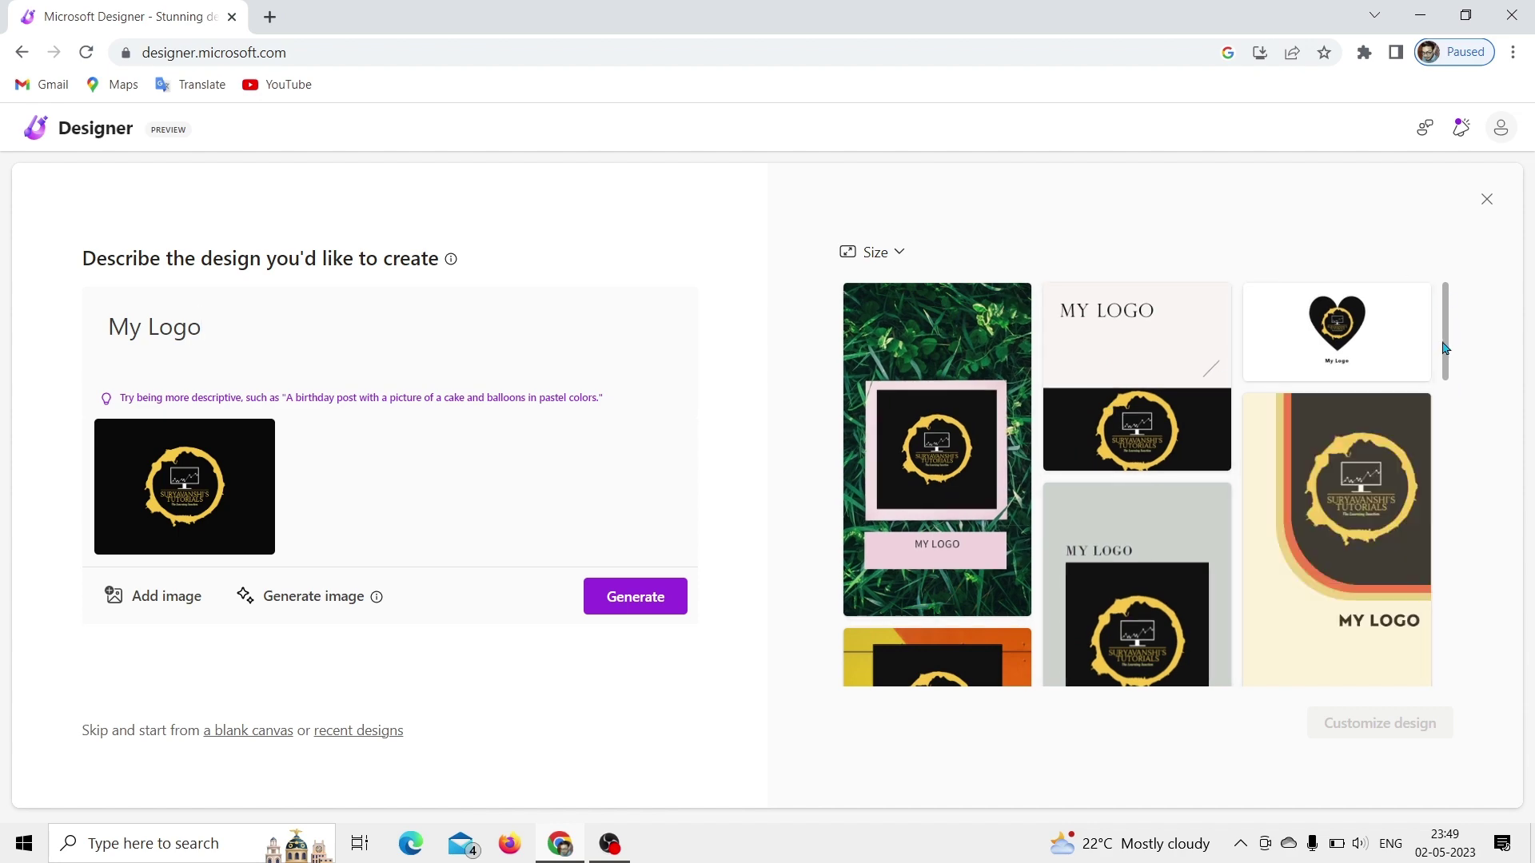
left_click_drag(1448, 350, 1467, 274)
Step: Set the design size to Square (1080x1080px, Instagram post) and look through the resulting logo designs
left_click(883, 255)
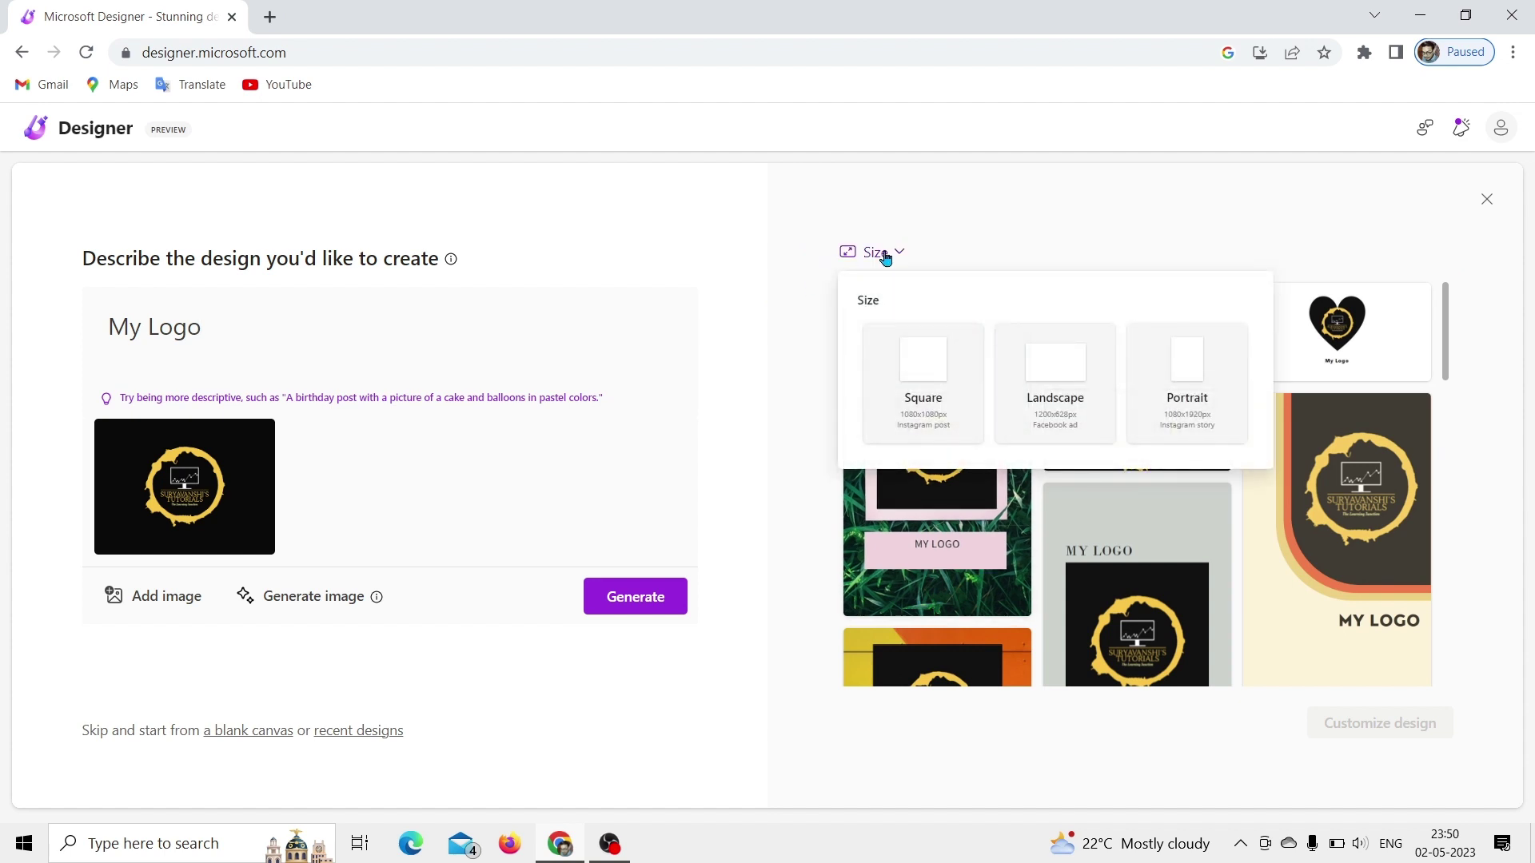
left_click(931, 384)
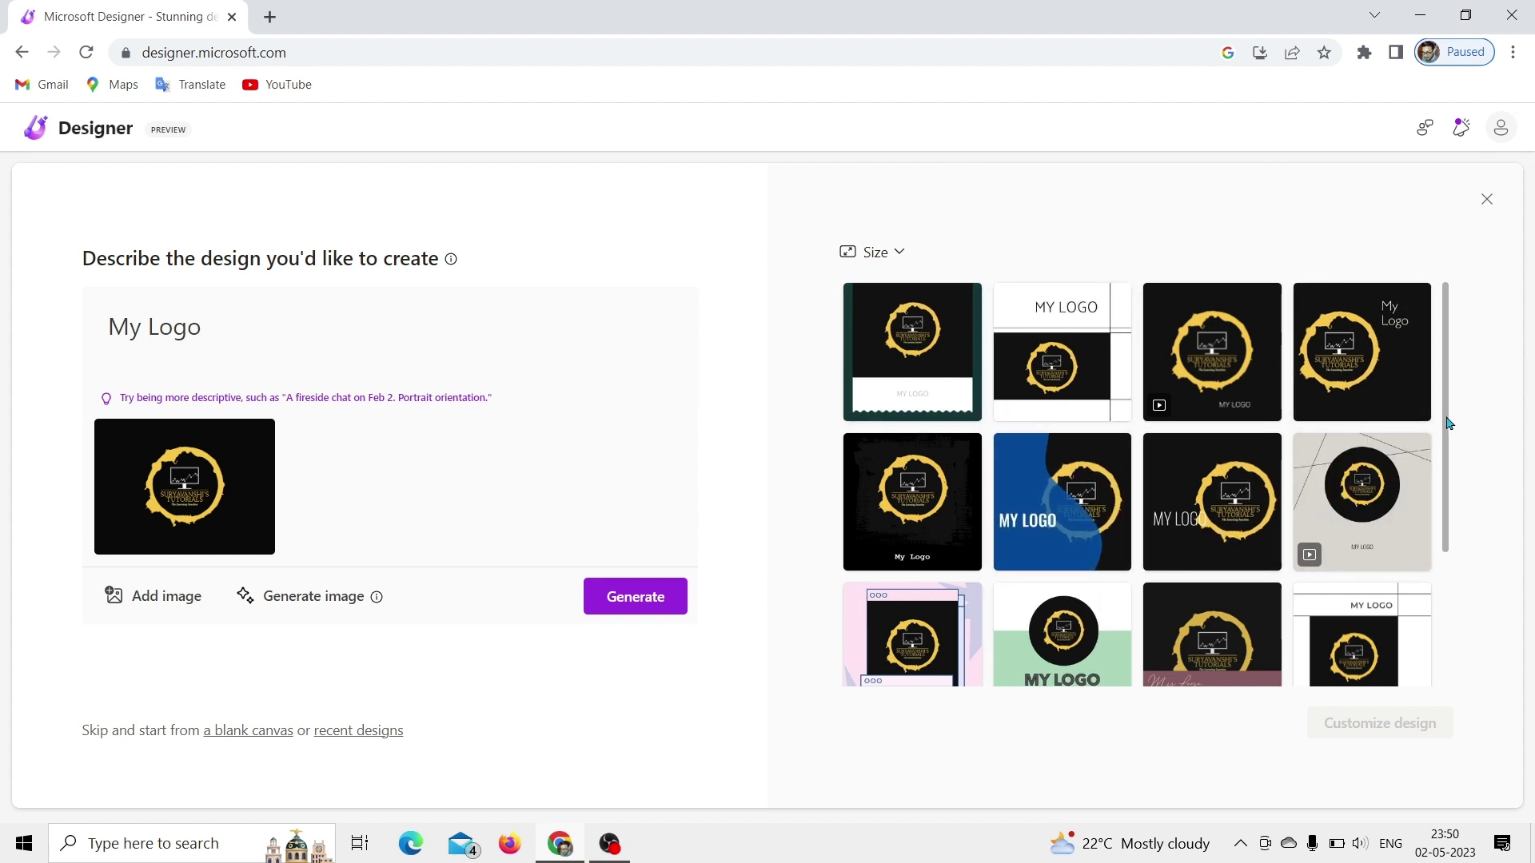
mouse_move(1450, 424)
left_mouse_down()
mouse_move(1455, 591)
mouse_move(1446, 414)
left_mouse_up()
Step: Open image generation from a description and generate images for "tech"
left_click(300, 606)
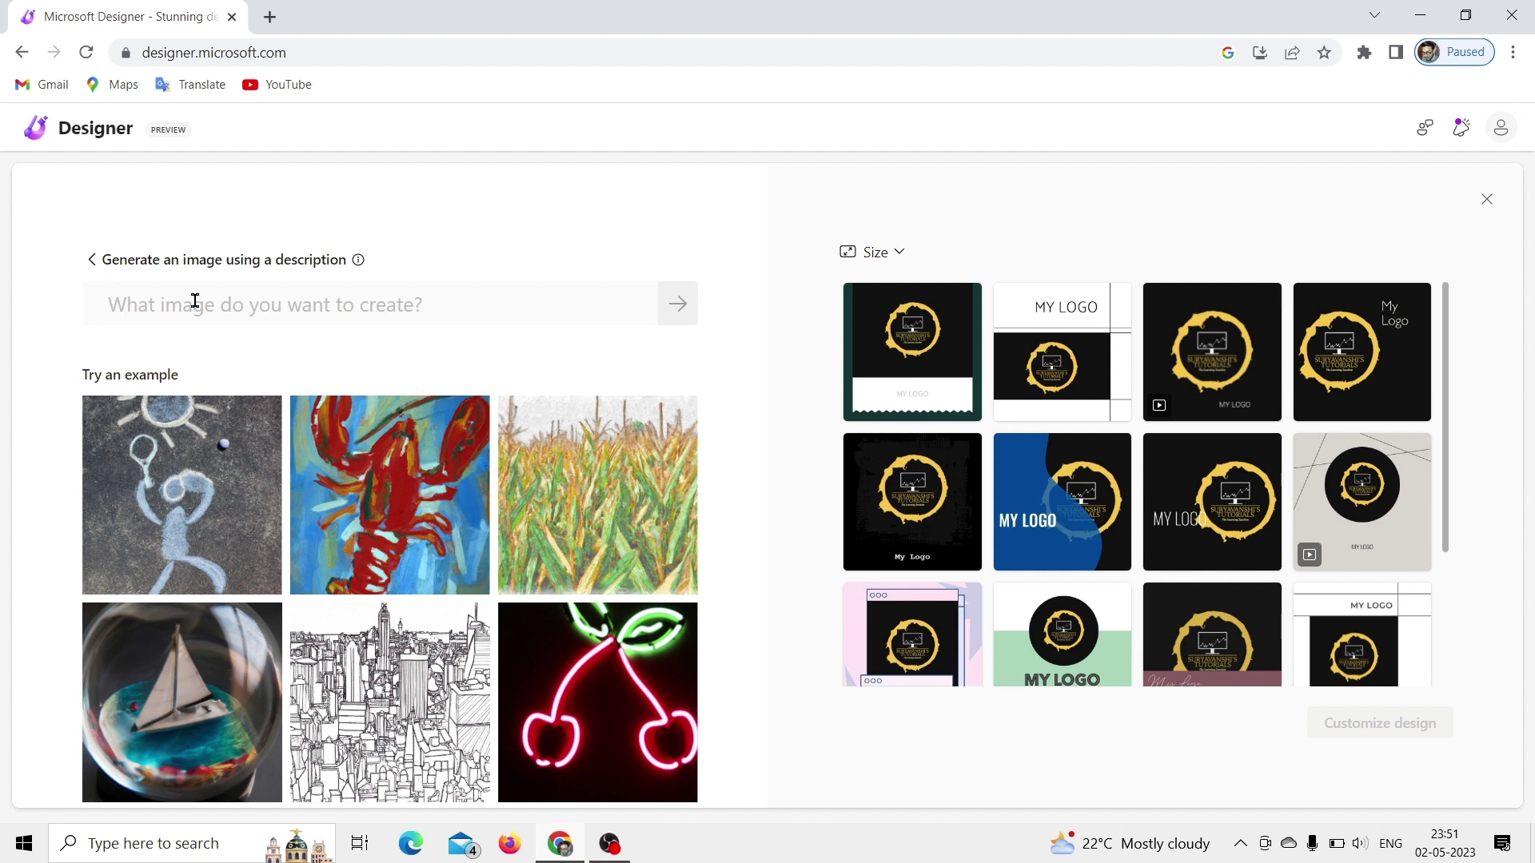
type("tech")
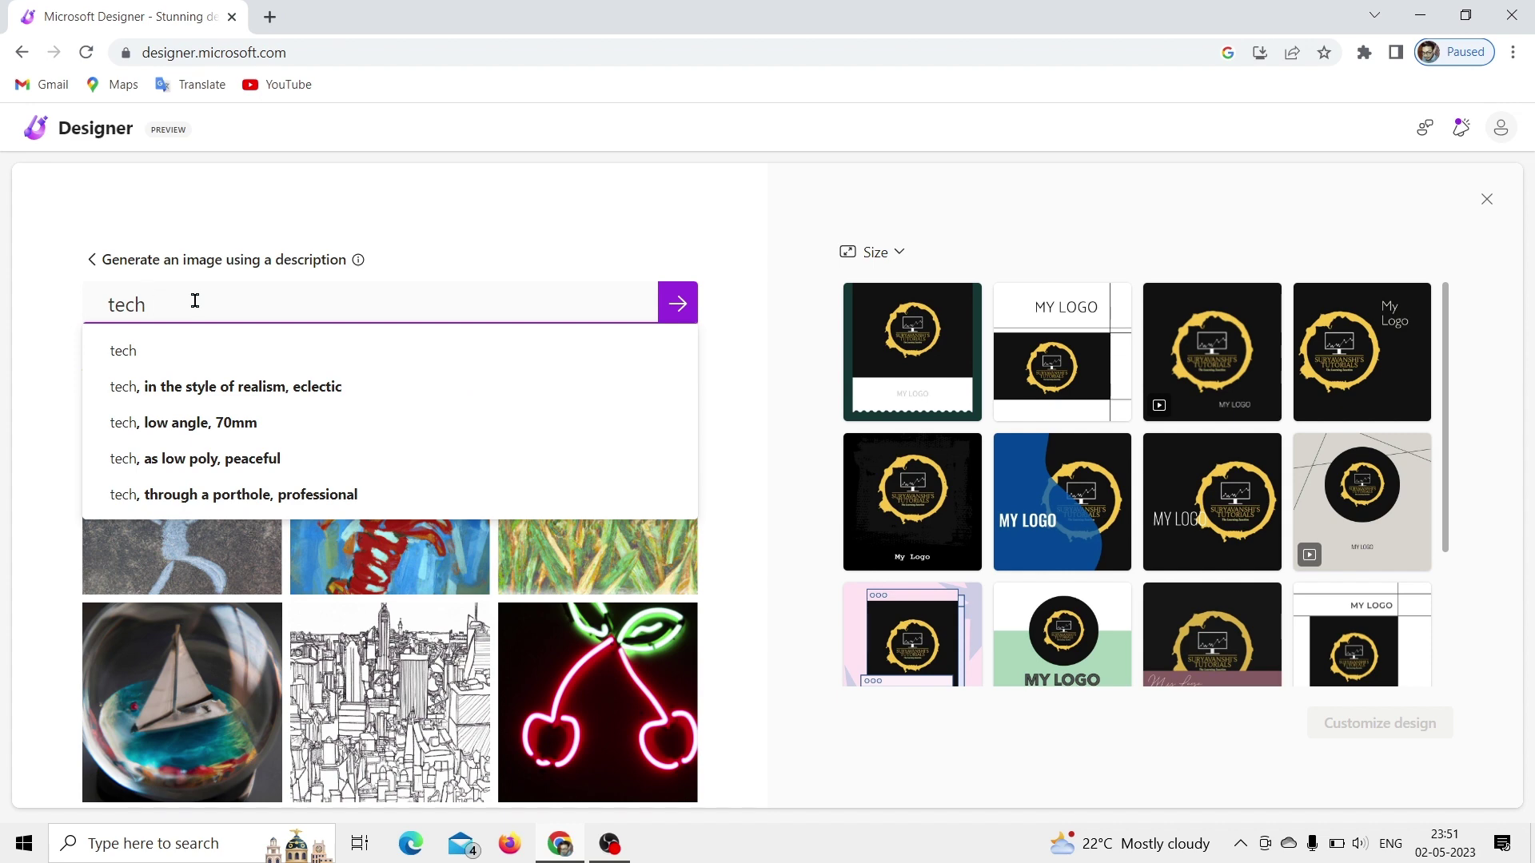
key("Return")
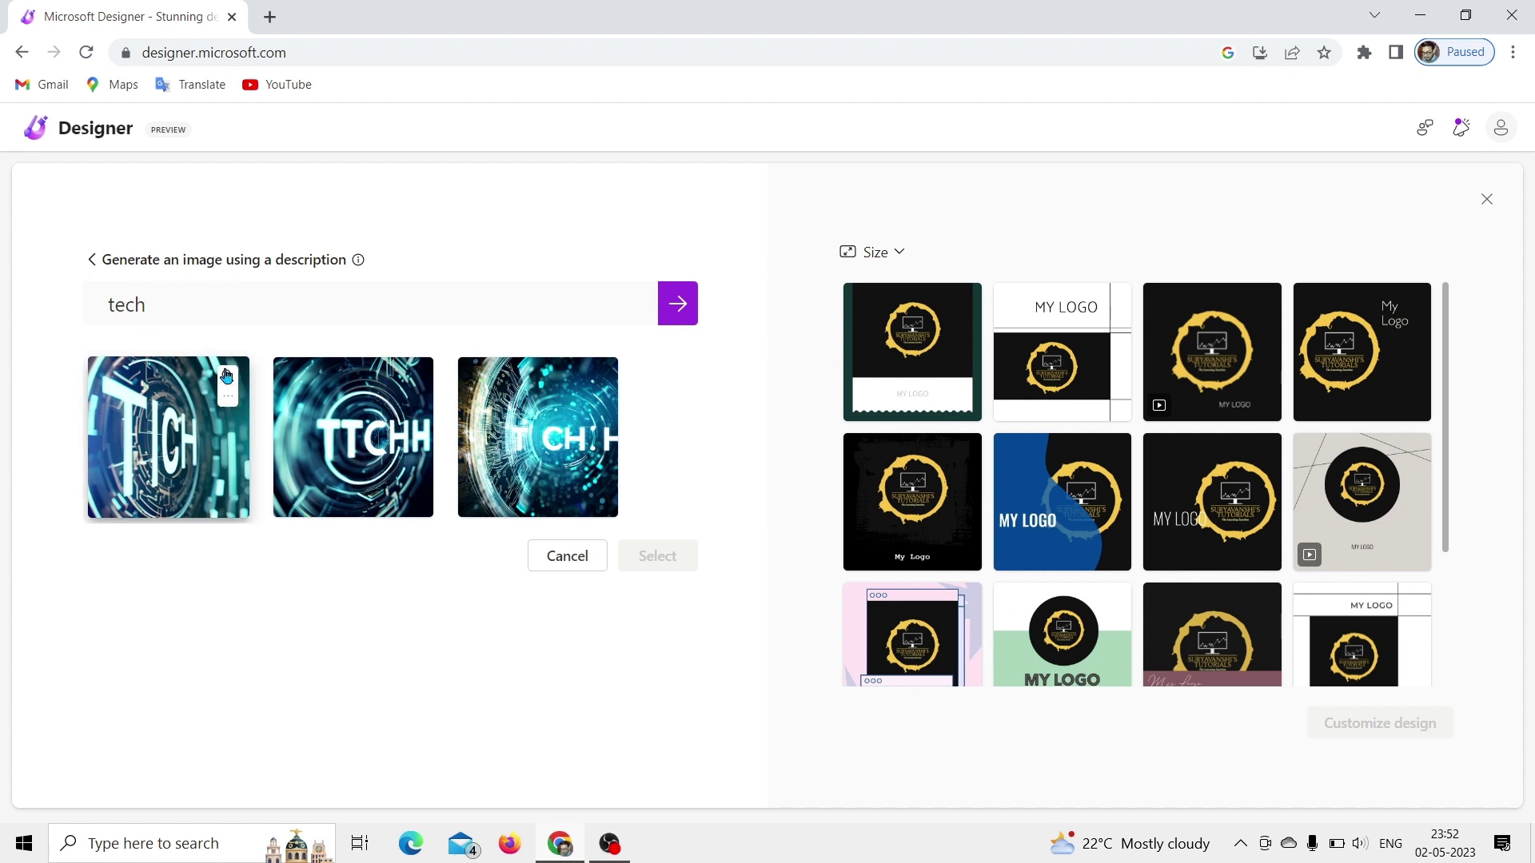
Step: Preview the first generated tech image enlarged, examine its details up close and close the preview
left_click(226, 376)
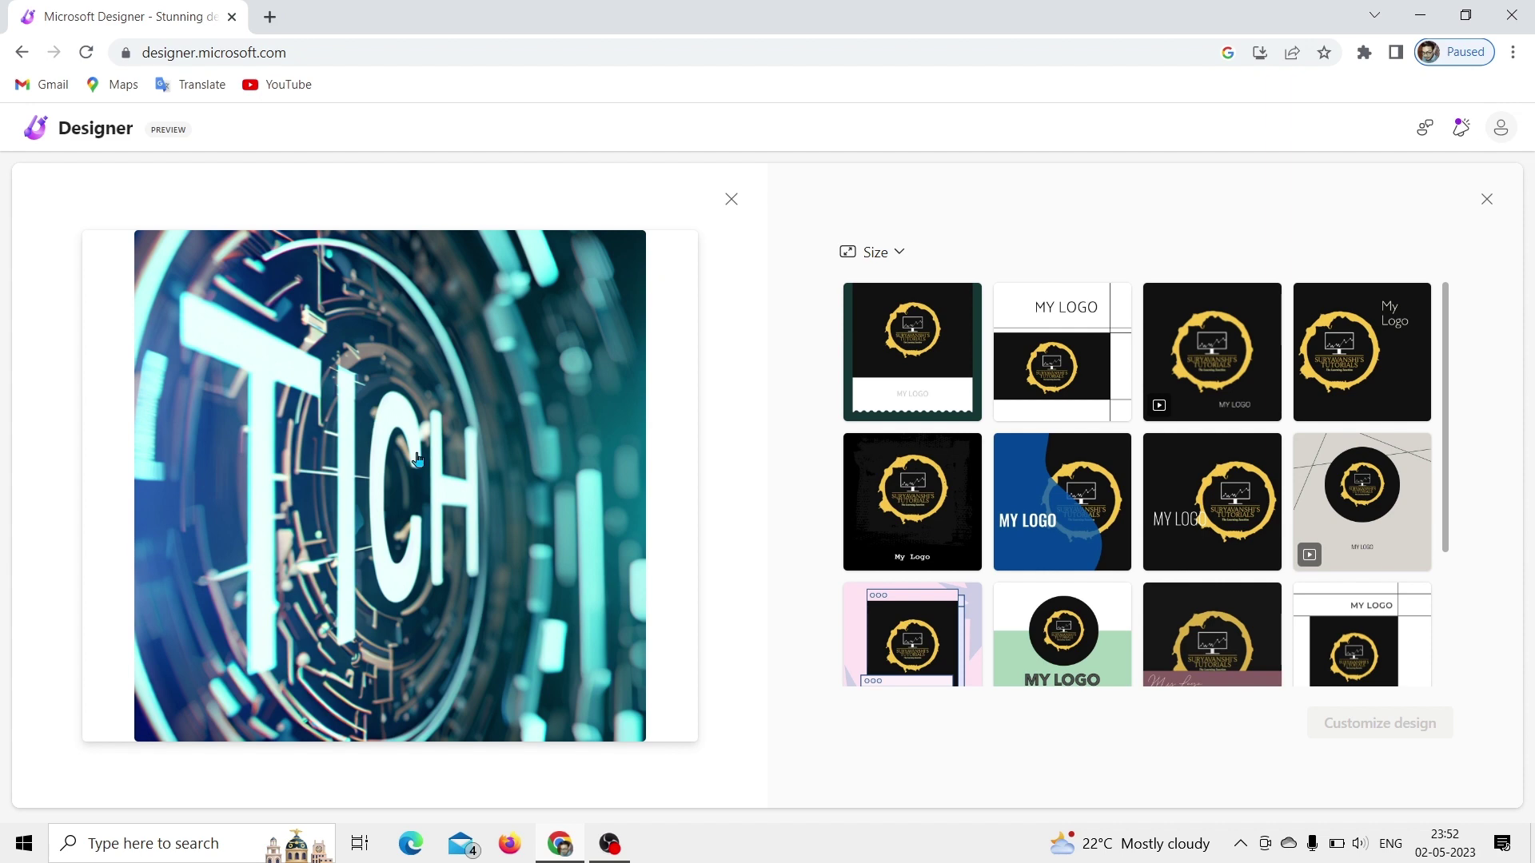
scroll(371, 437, "up", 10)
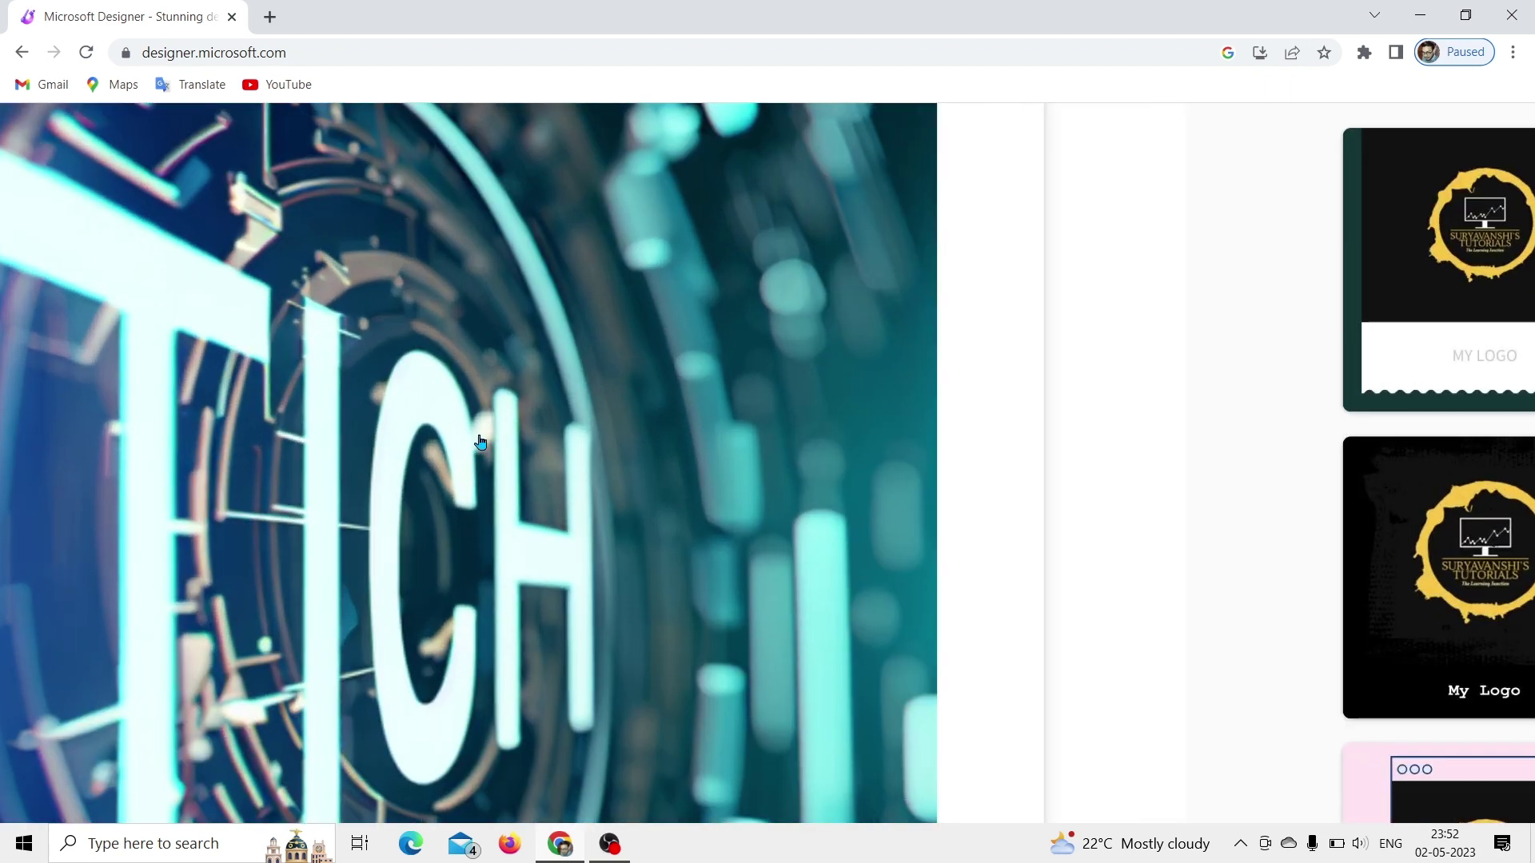
scroll(370, 438, "down", 5)
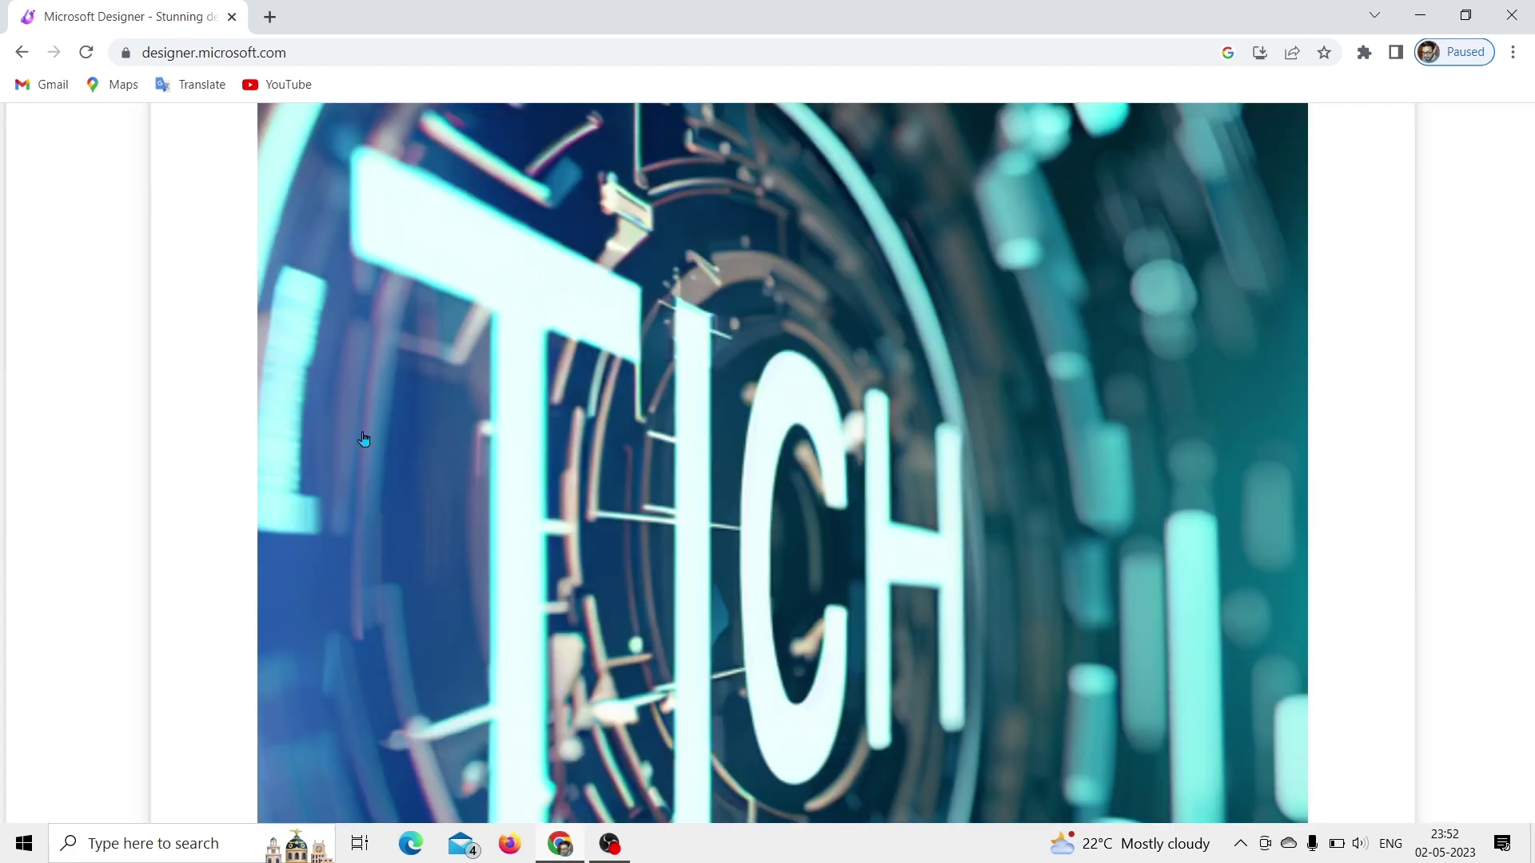
scroll(364, 439, "down", 5)
left_click(728, 204)
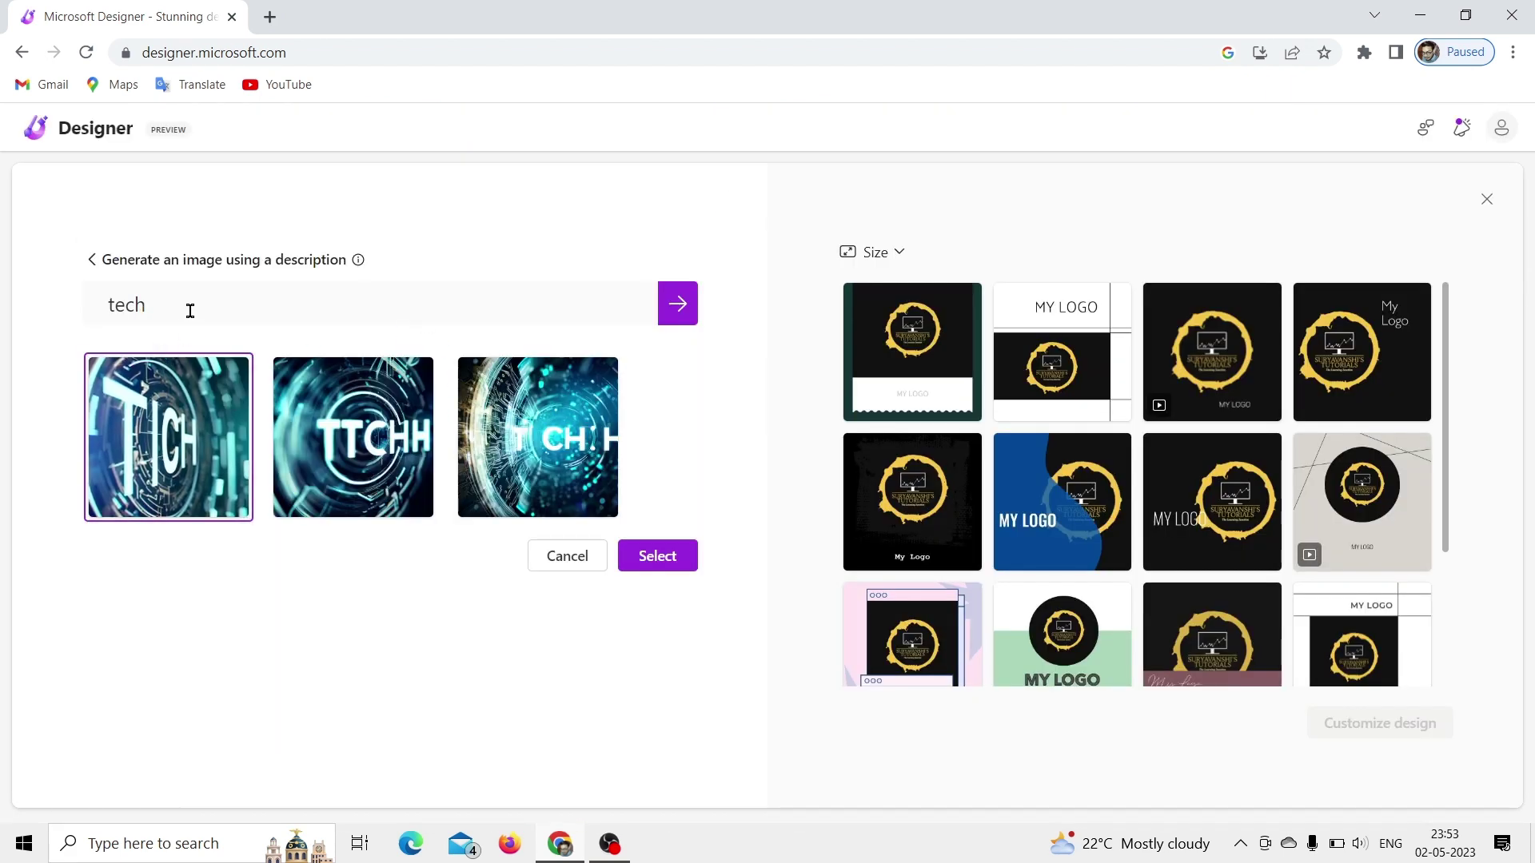
Step: Replace the image description with "a man with cat" and generate the images
left_click_drag(190, 311, 59, 306)
type("a man with cat")
key("Return")
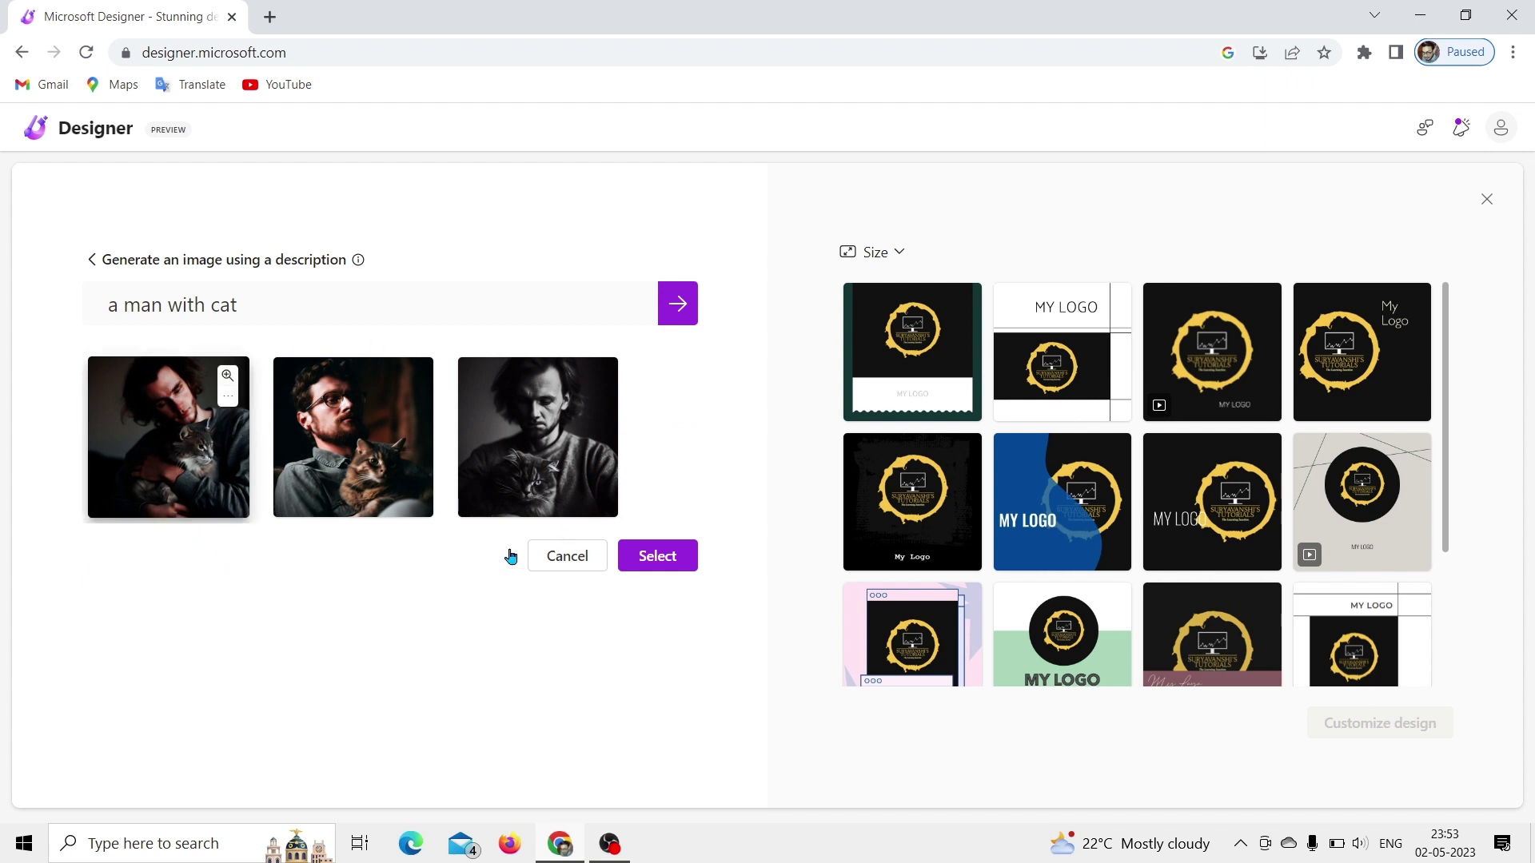
Step: Preview the first and second generated man-with-cat images enlarged and examine their details up close
mouse_move(232, 389)
left_click(228, 382)
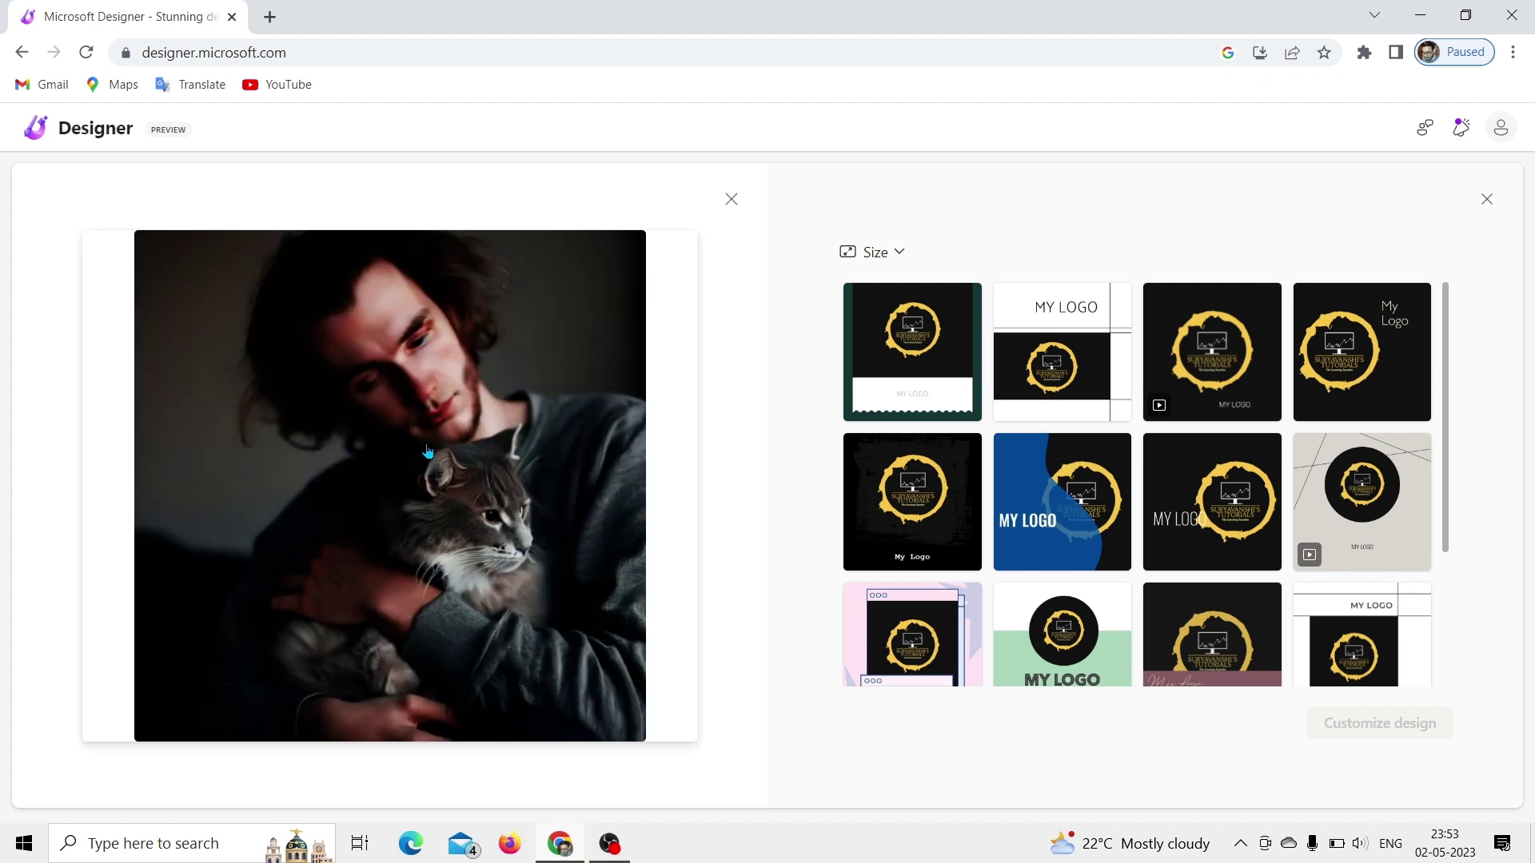
key("Escape")
scroll(428, 452, "up", 5)
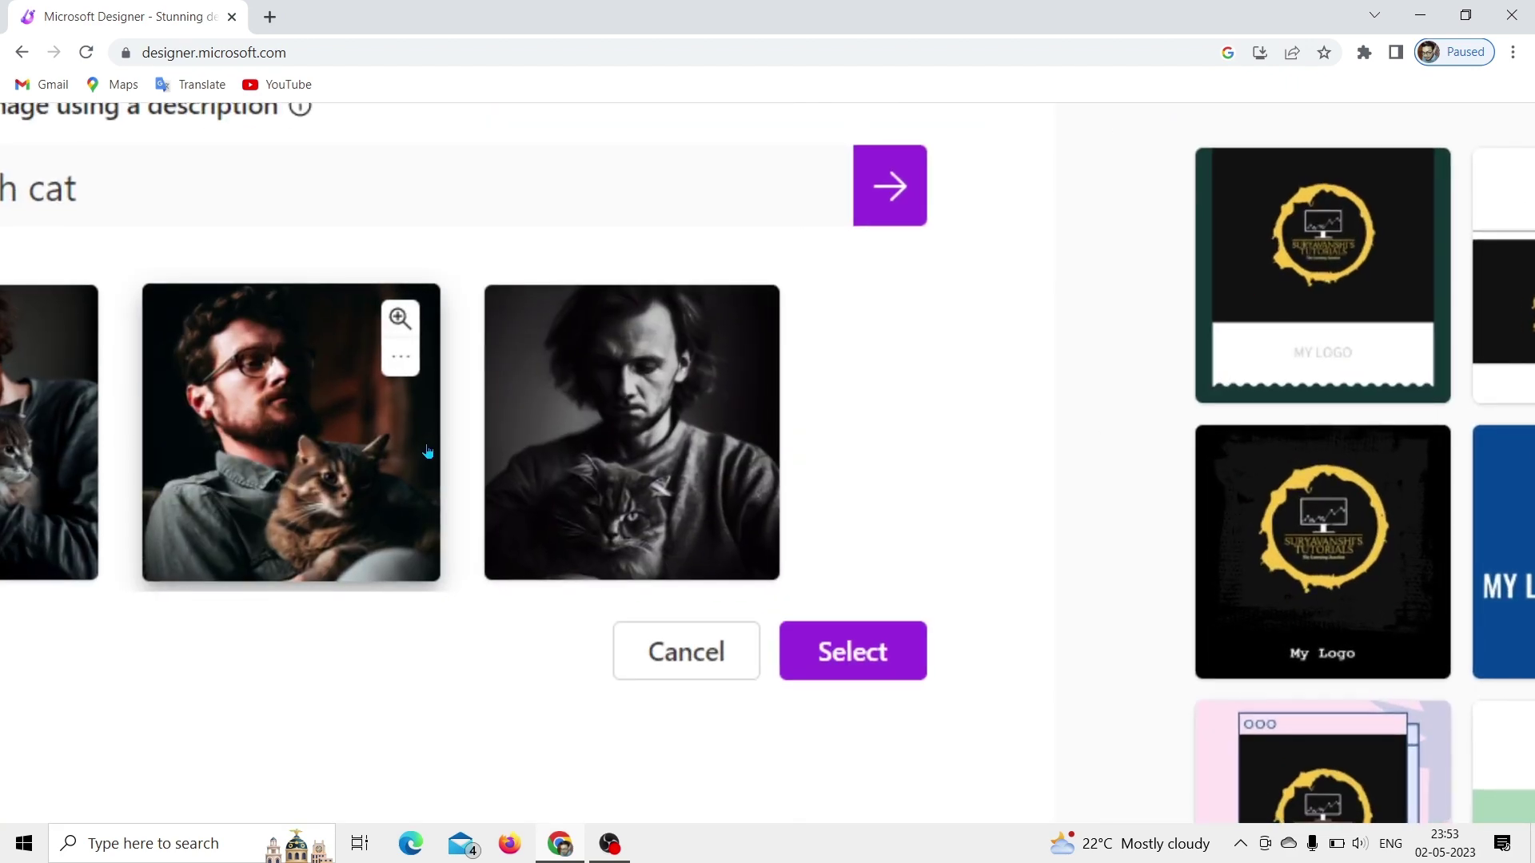
scroll(270, 477, "up", 3)
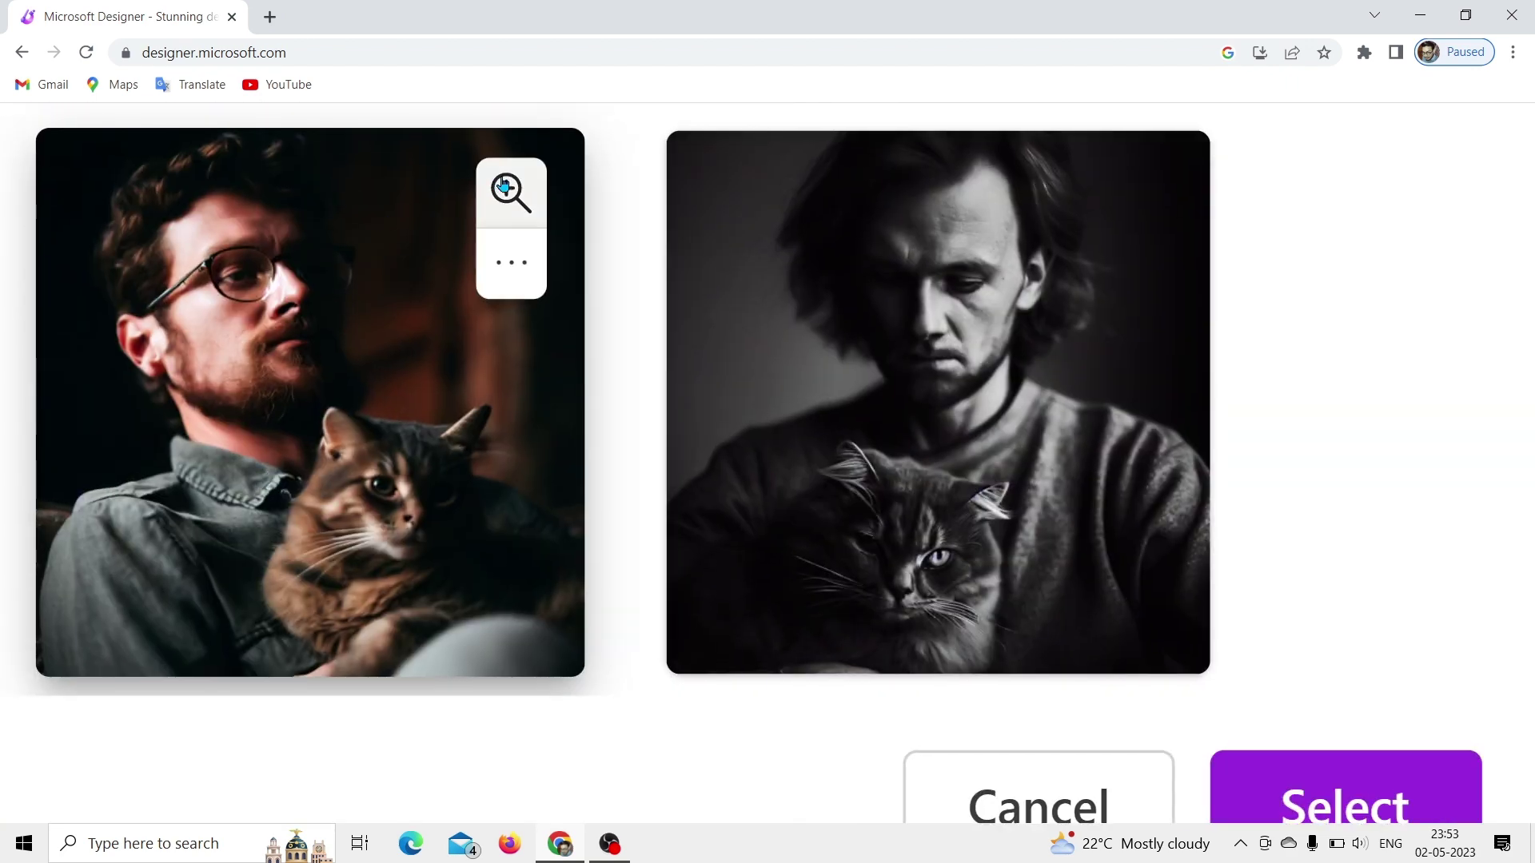
left_click(370, 513)
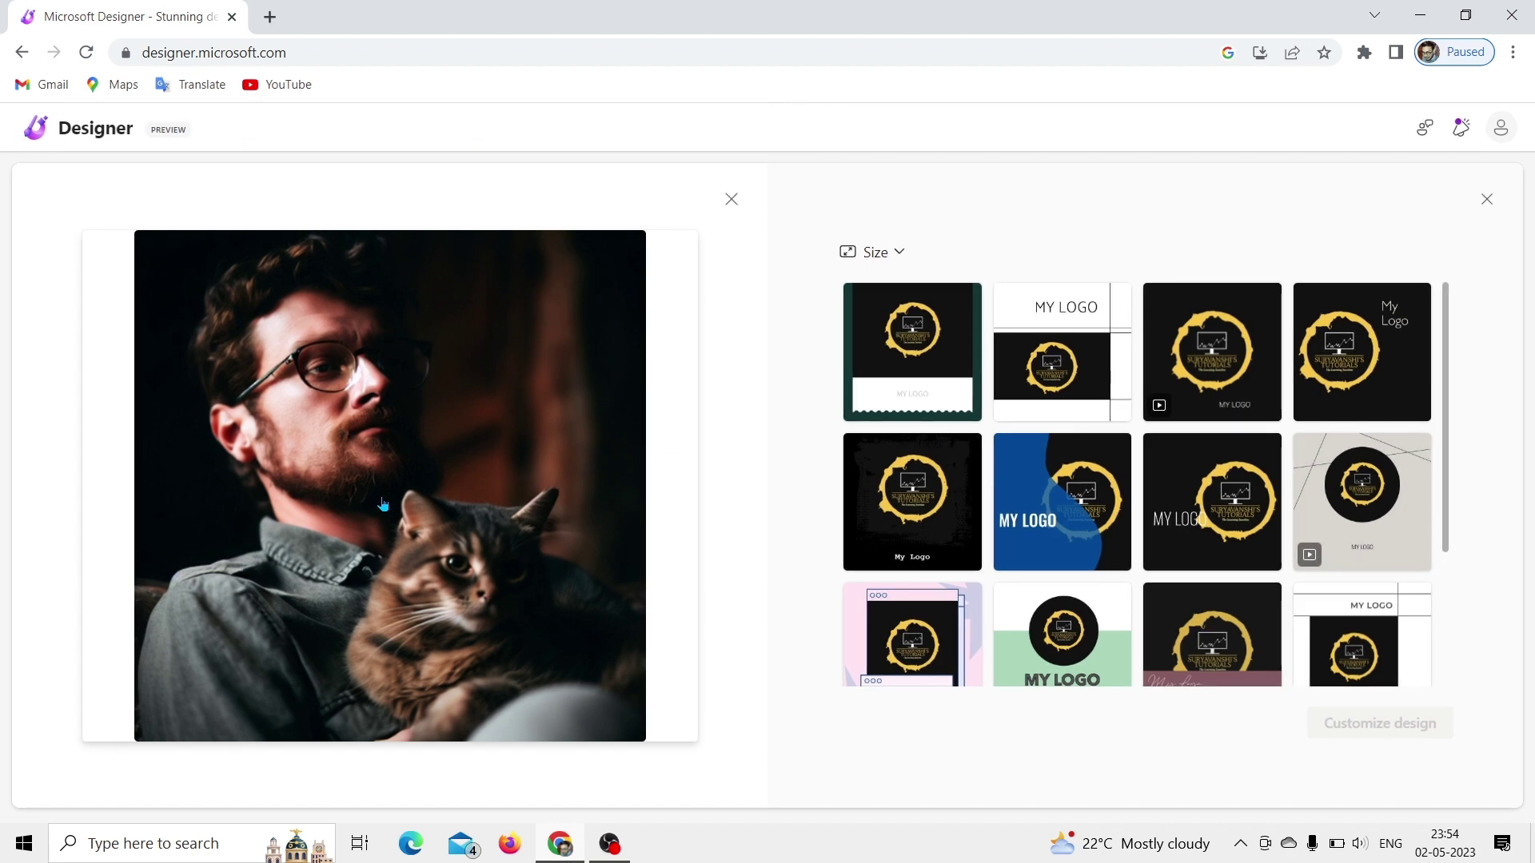
scroll(432, 411, "up", 5)
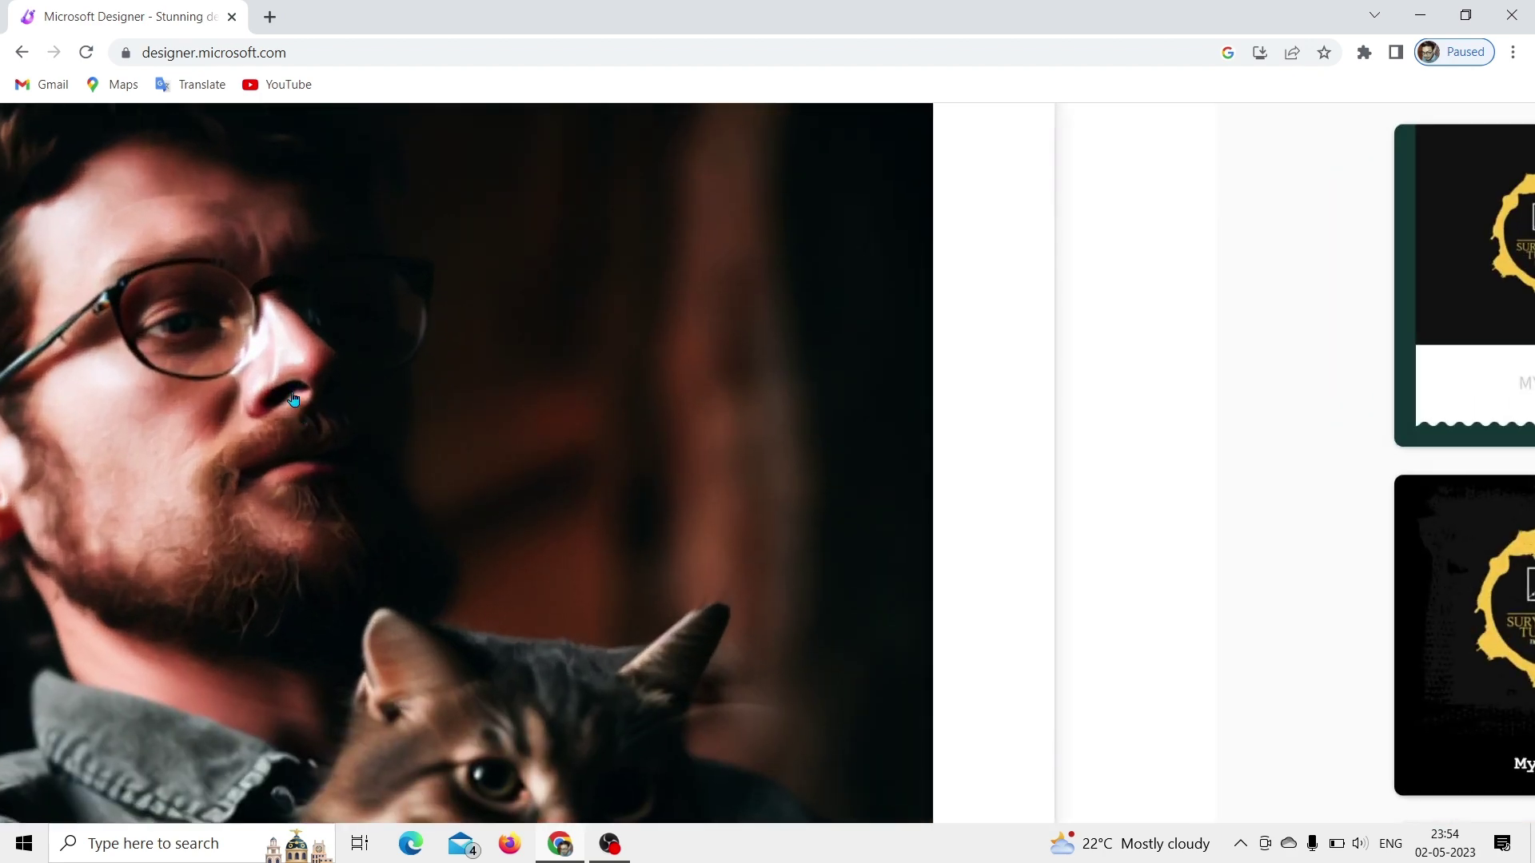
scroll(293, 399, "down", 5)
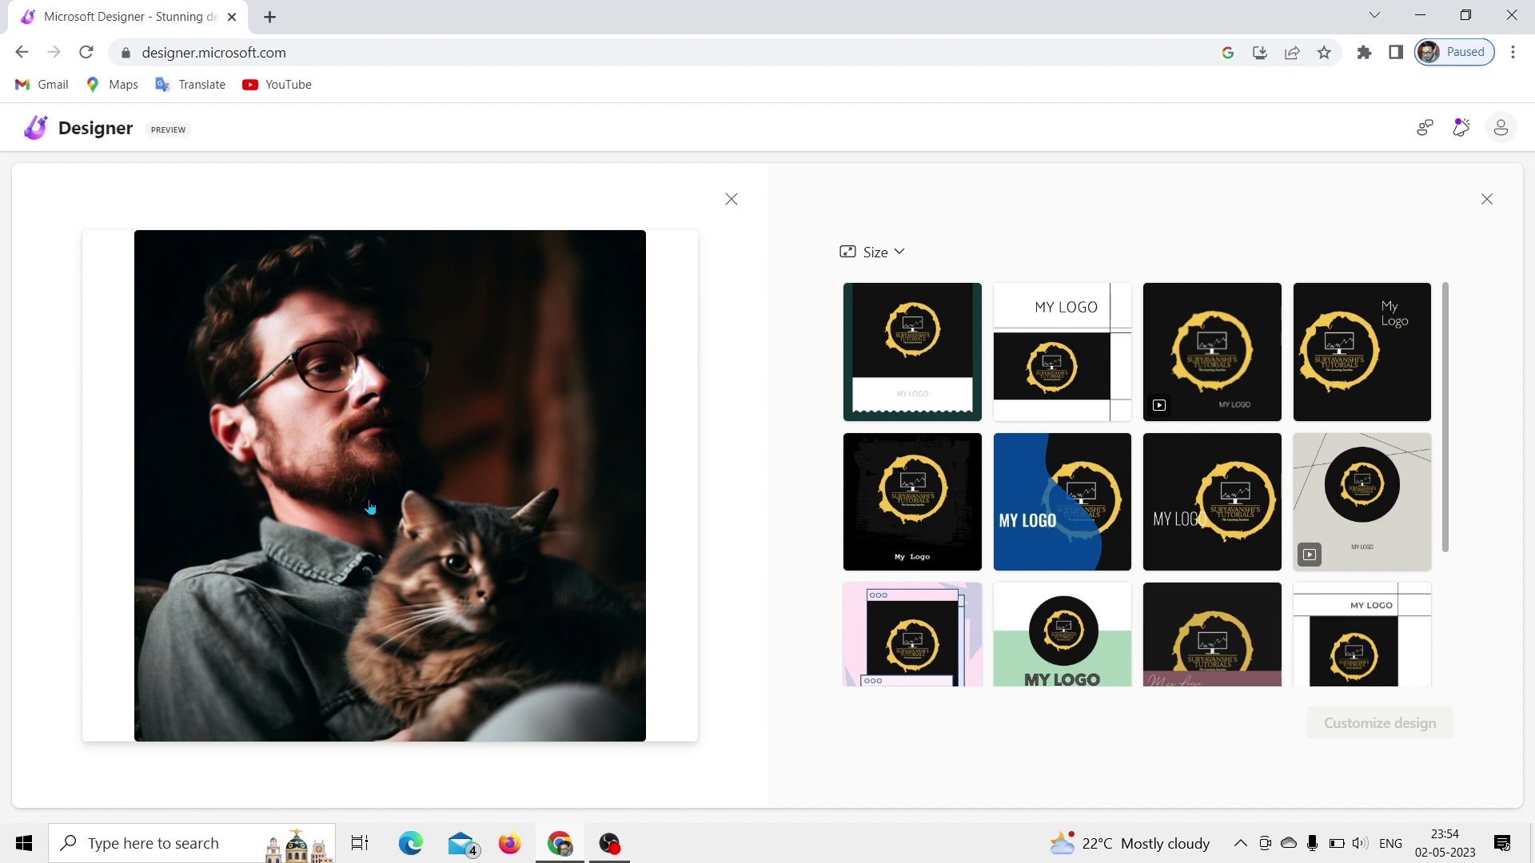
Step: Close the enlarged preview and use the second man-with-cat image, the man with glasses, as the image for the designs
left_click(731, 199)
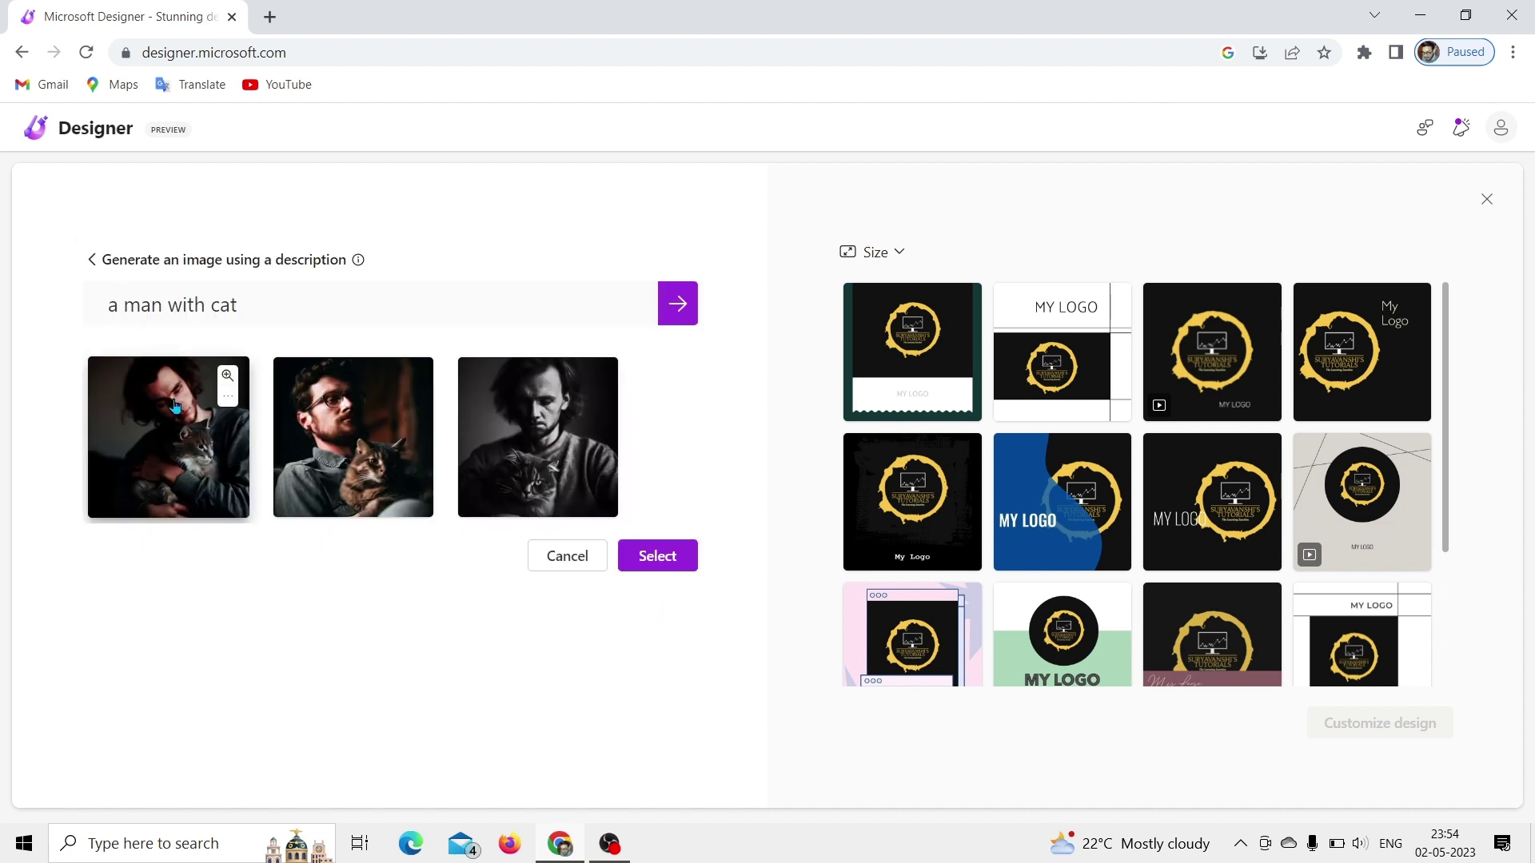
left_click(175, 406)
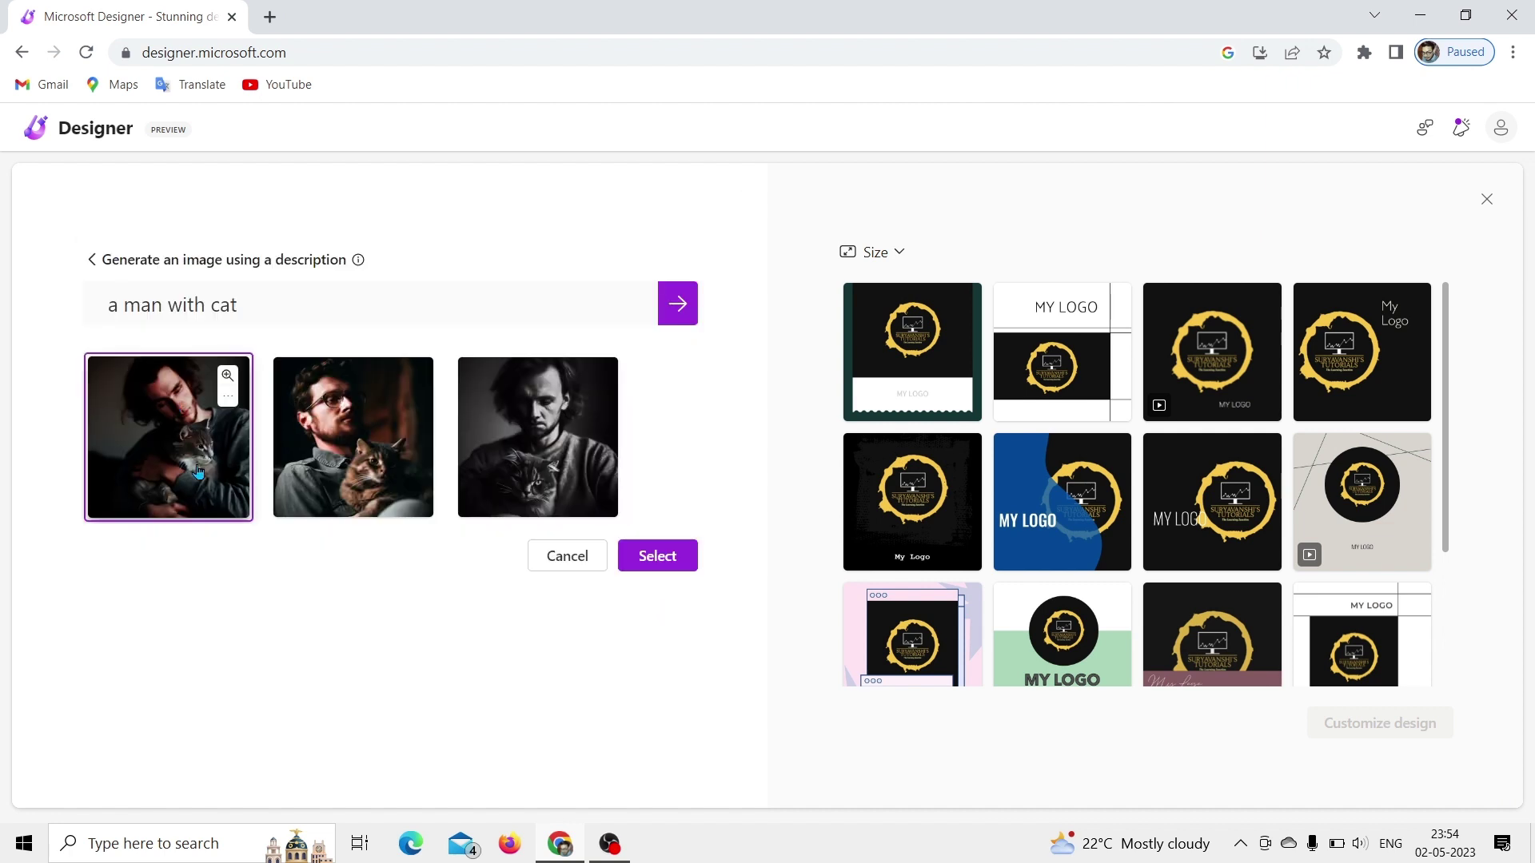
left_click(348, 449)
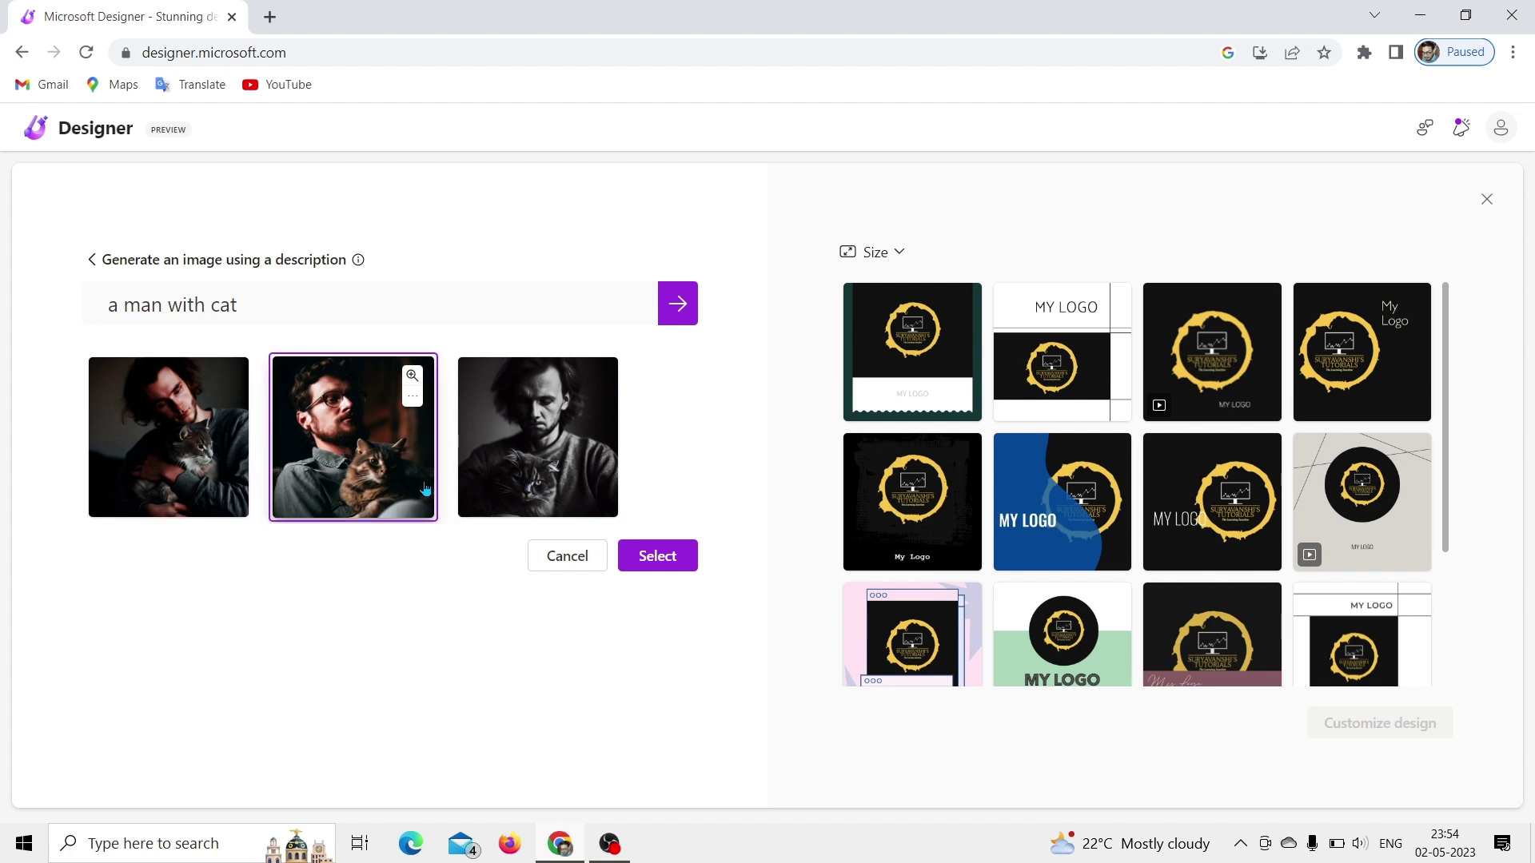
left_click(657, 556)
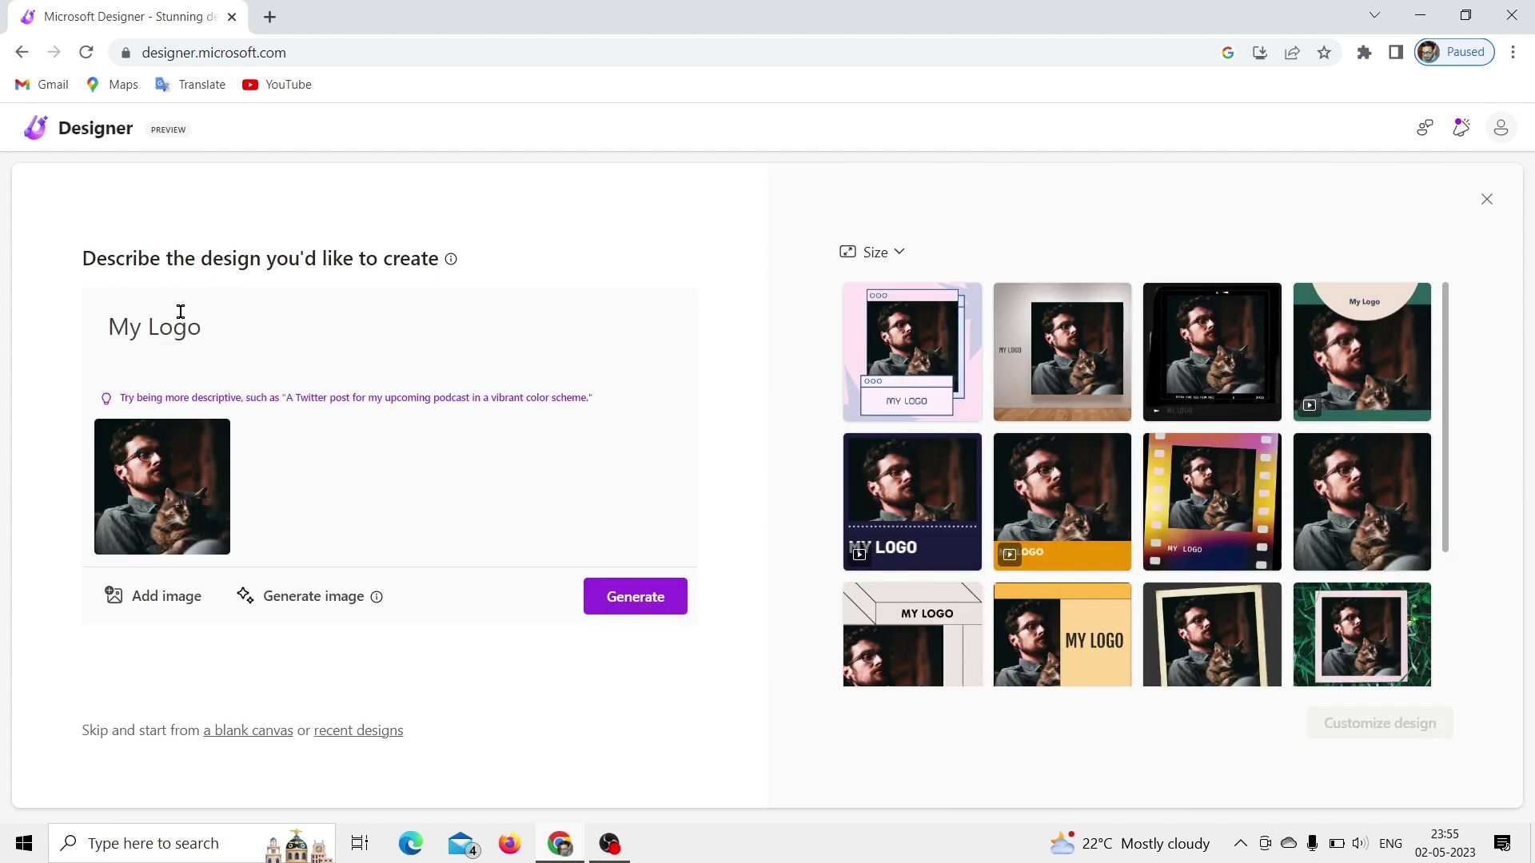
mouse_move(137, 497)
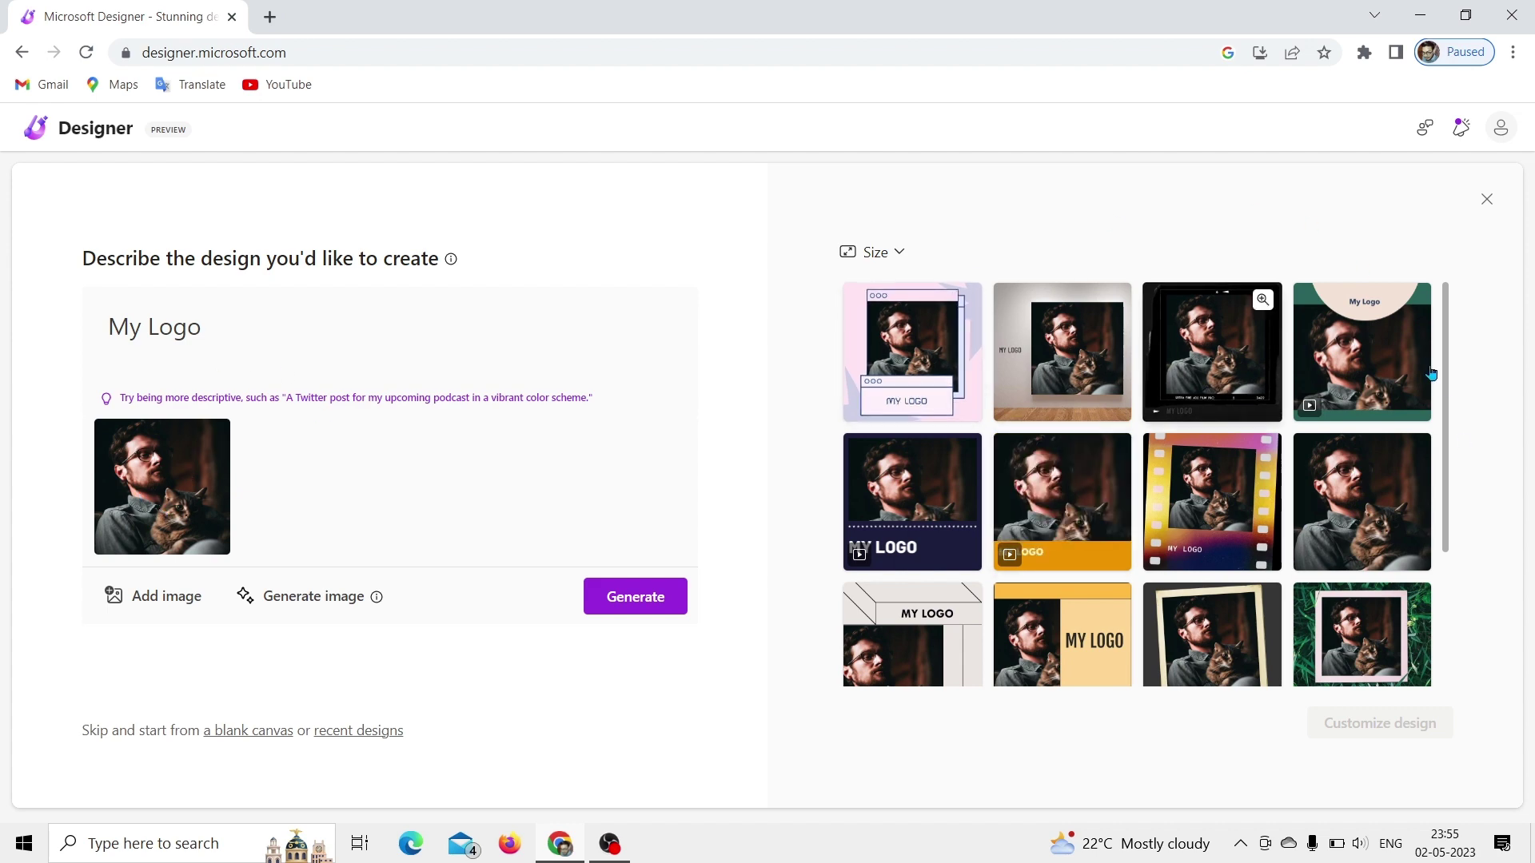
mouse_move(1446, 417)
left_mouse_down()
mouse_move(1446, 596)
mouse_move(1445, 417)
left_mouse_up()
Step: Change the design description to "My CAT", generate new designs and look through all the results
left_click_drag(234, 327, 142, 330)
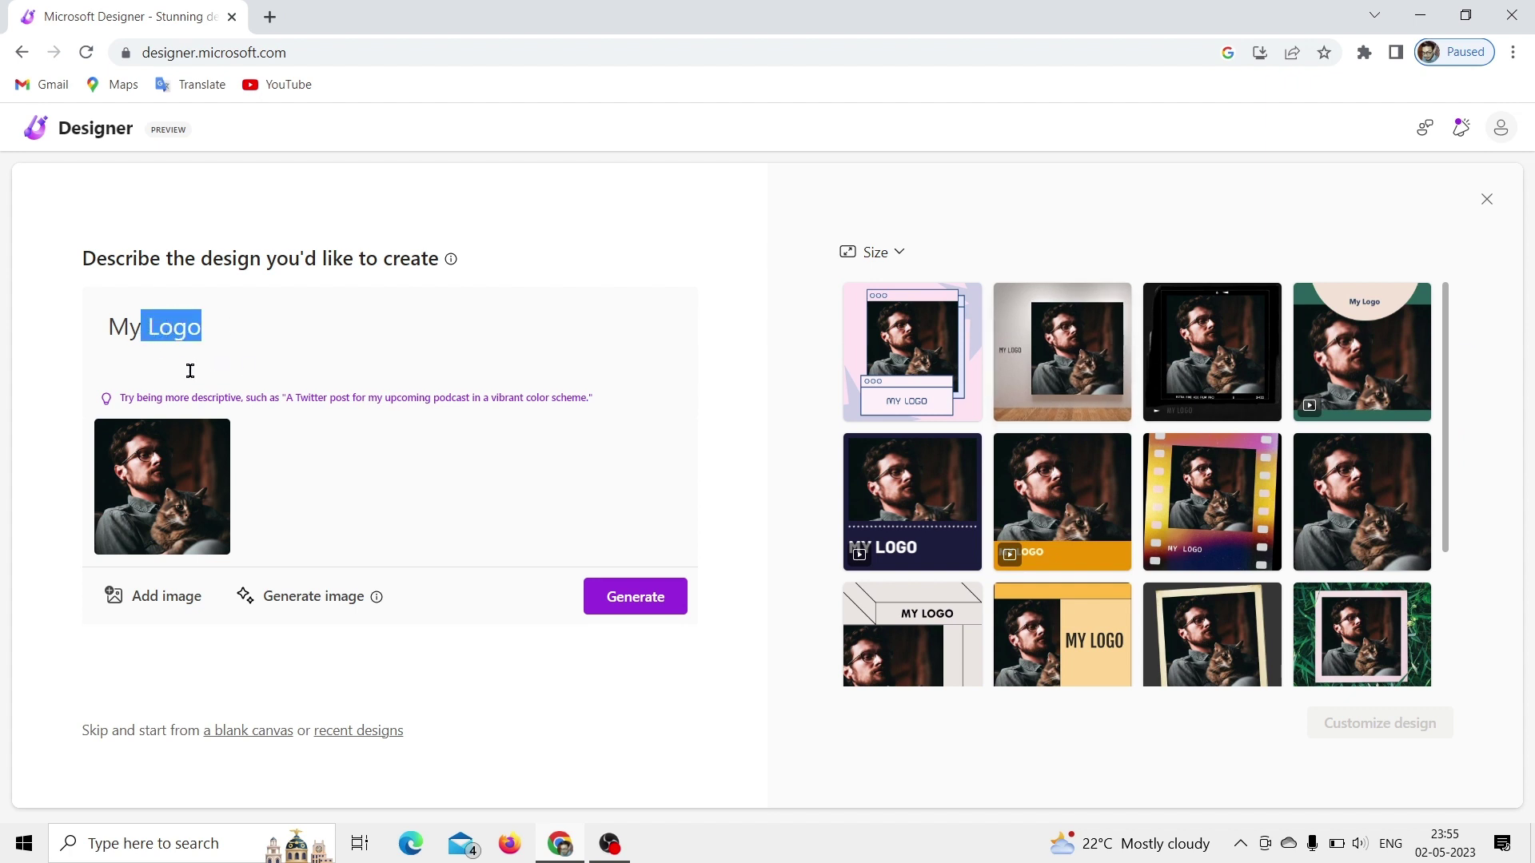
type("cT")
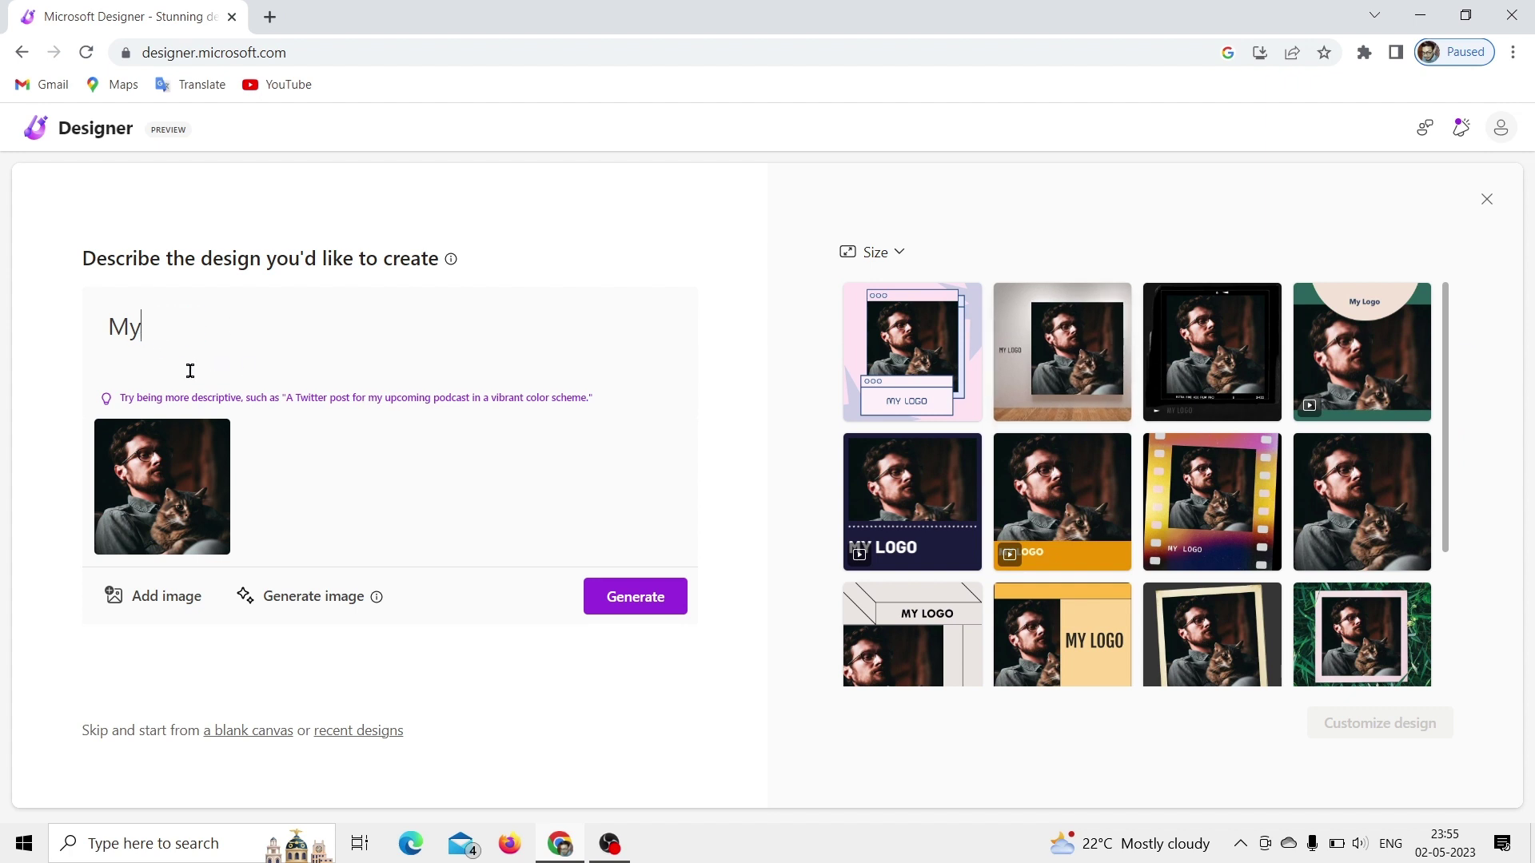
type("CAT")
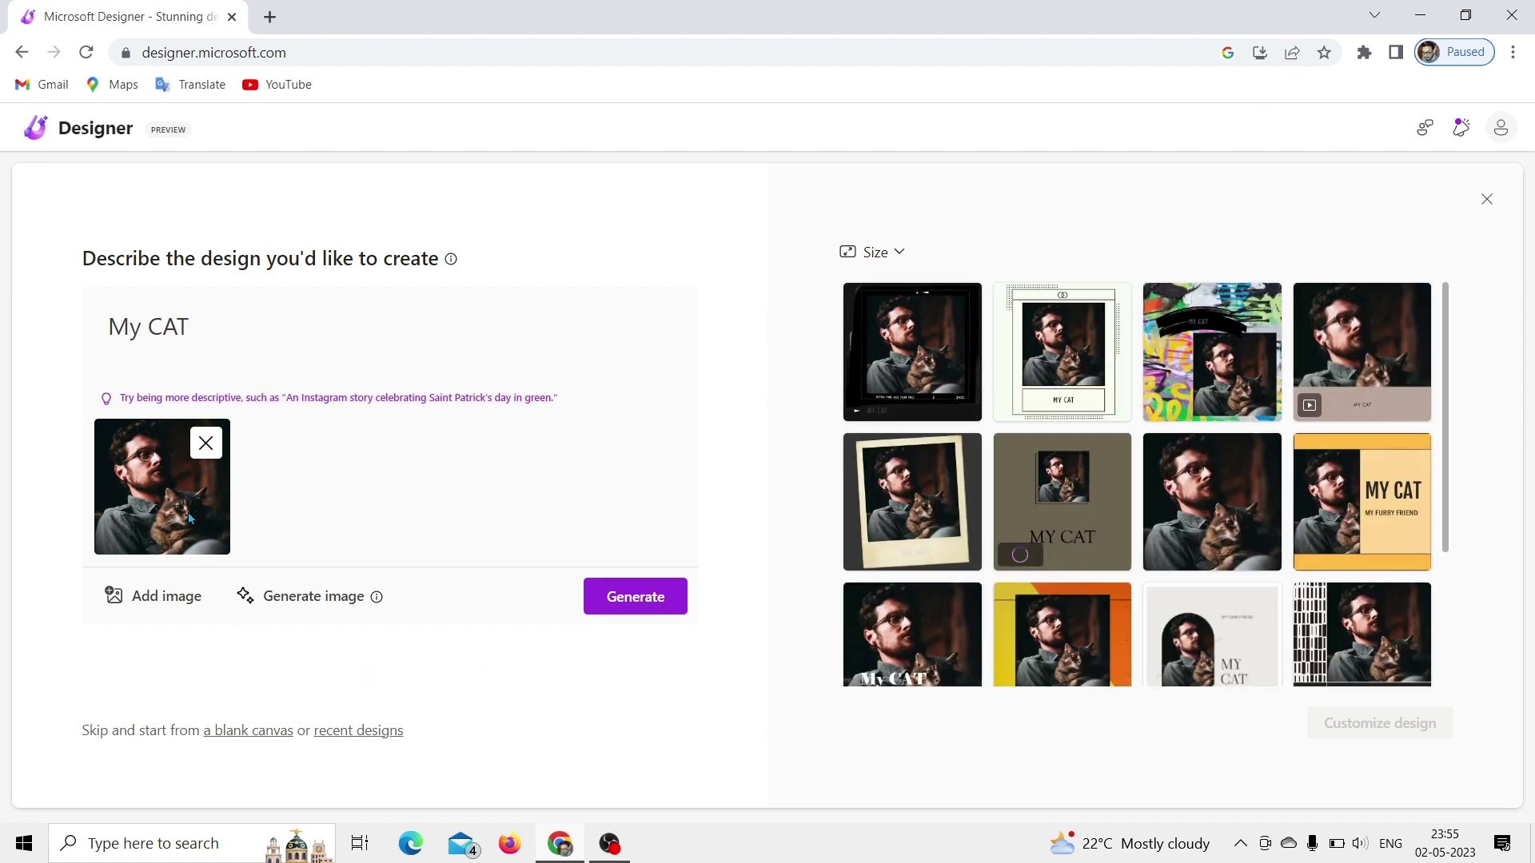
mouse_move(174, 521)
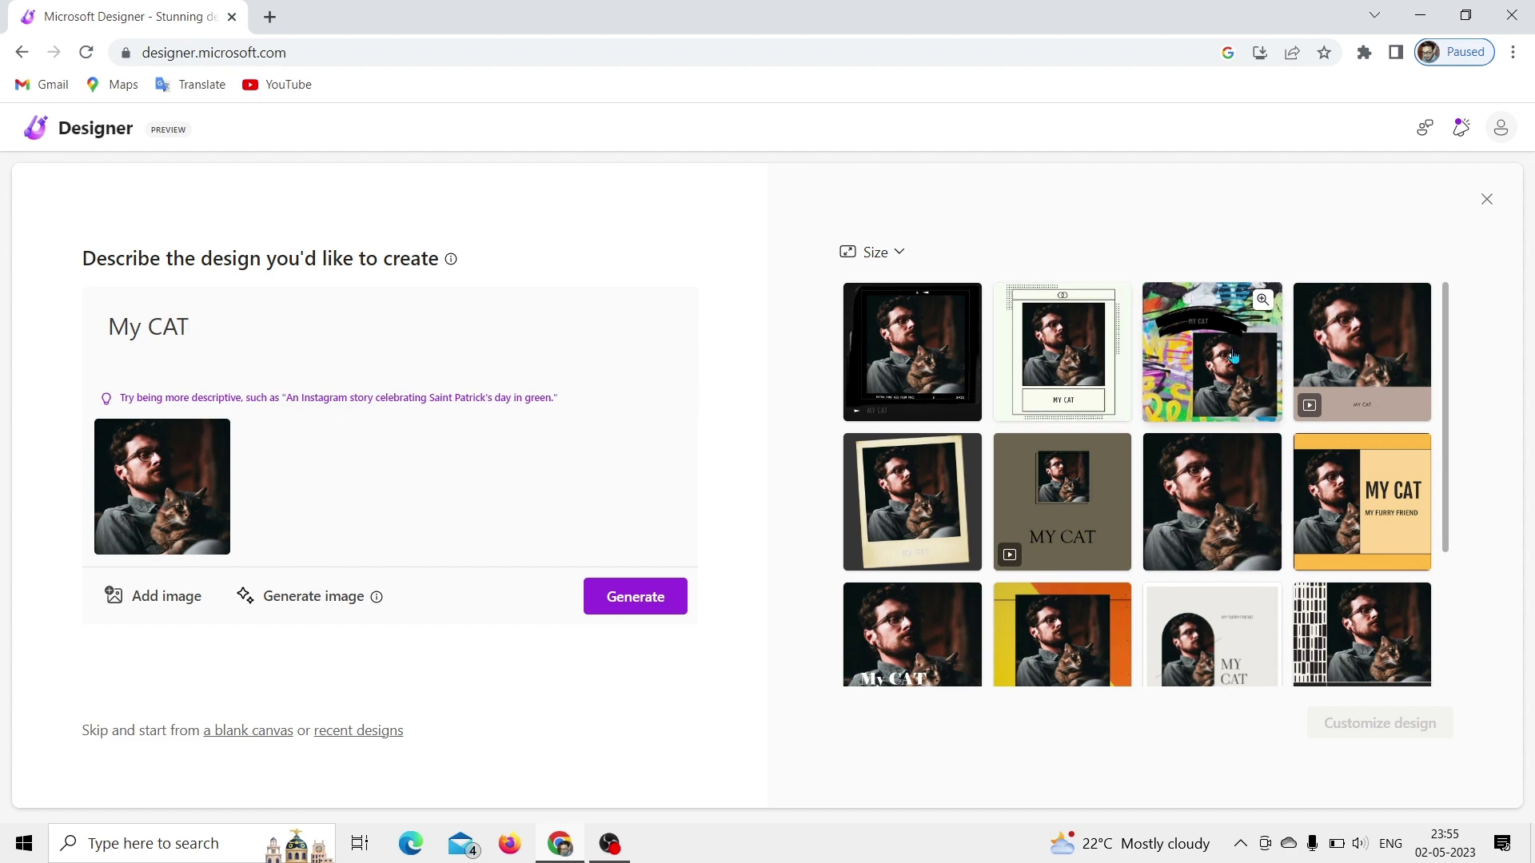
scroll(1448, 462, "down", 1)
scroll(1448, 462, "down", 2)
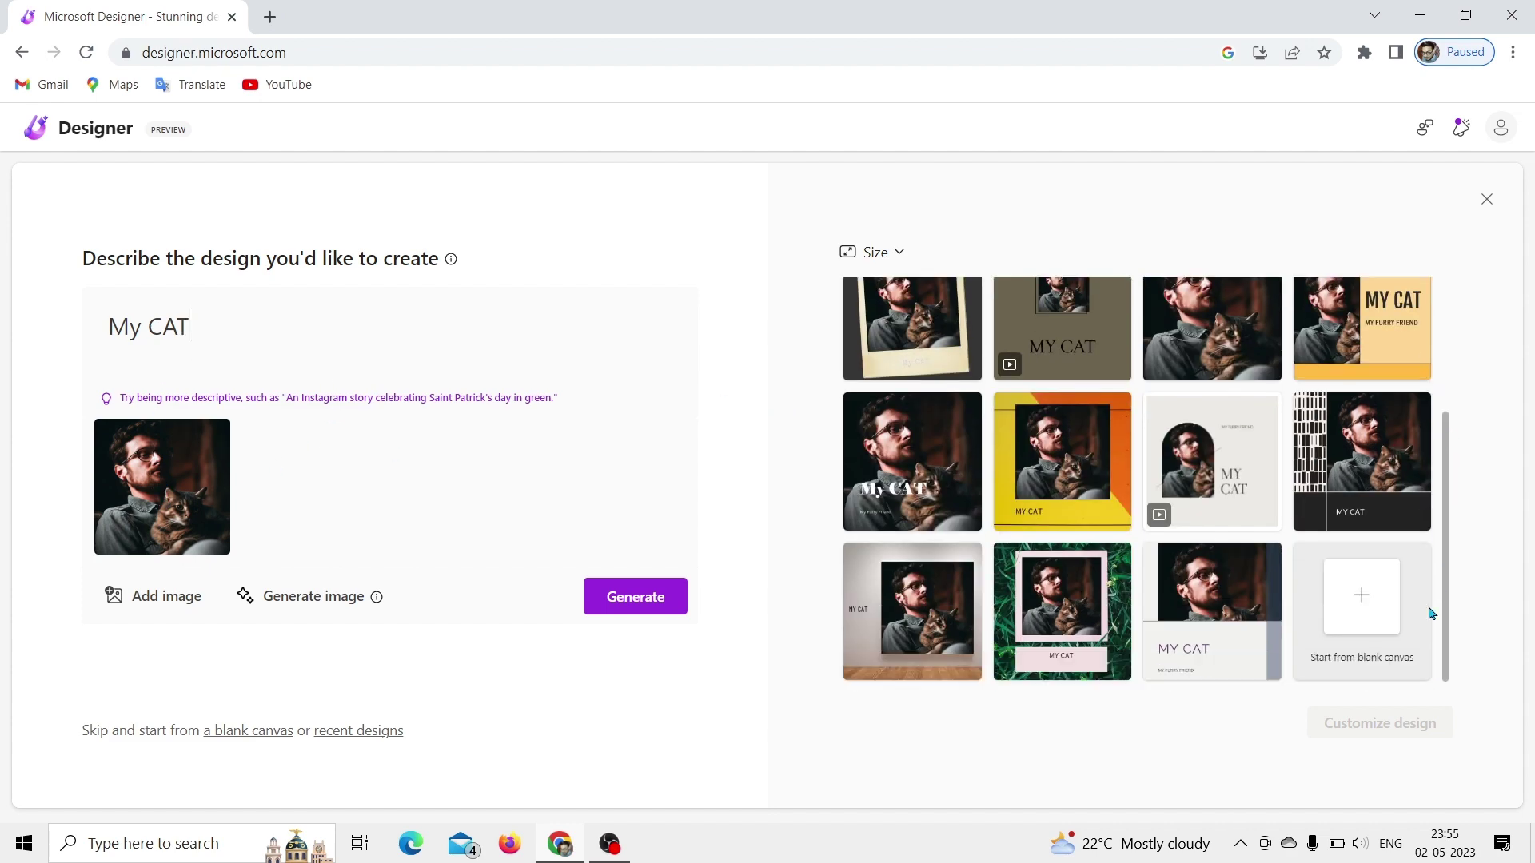
scroll(1428, 656, "up", 3)
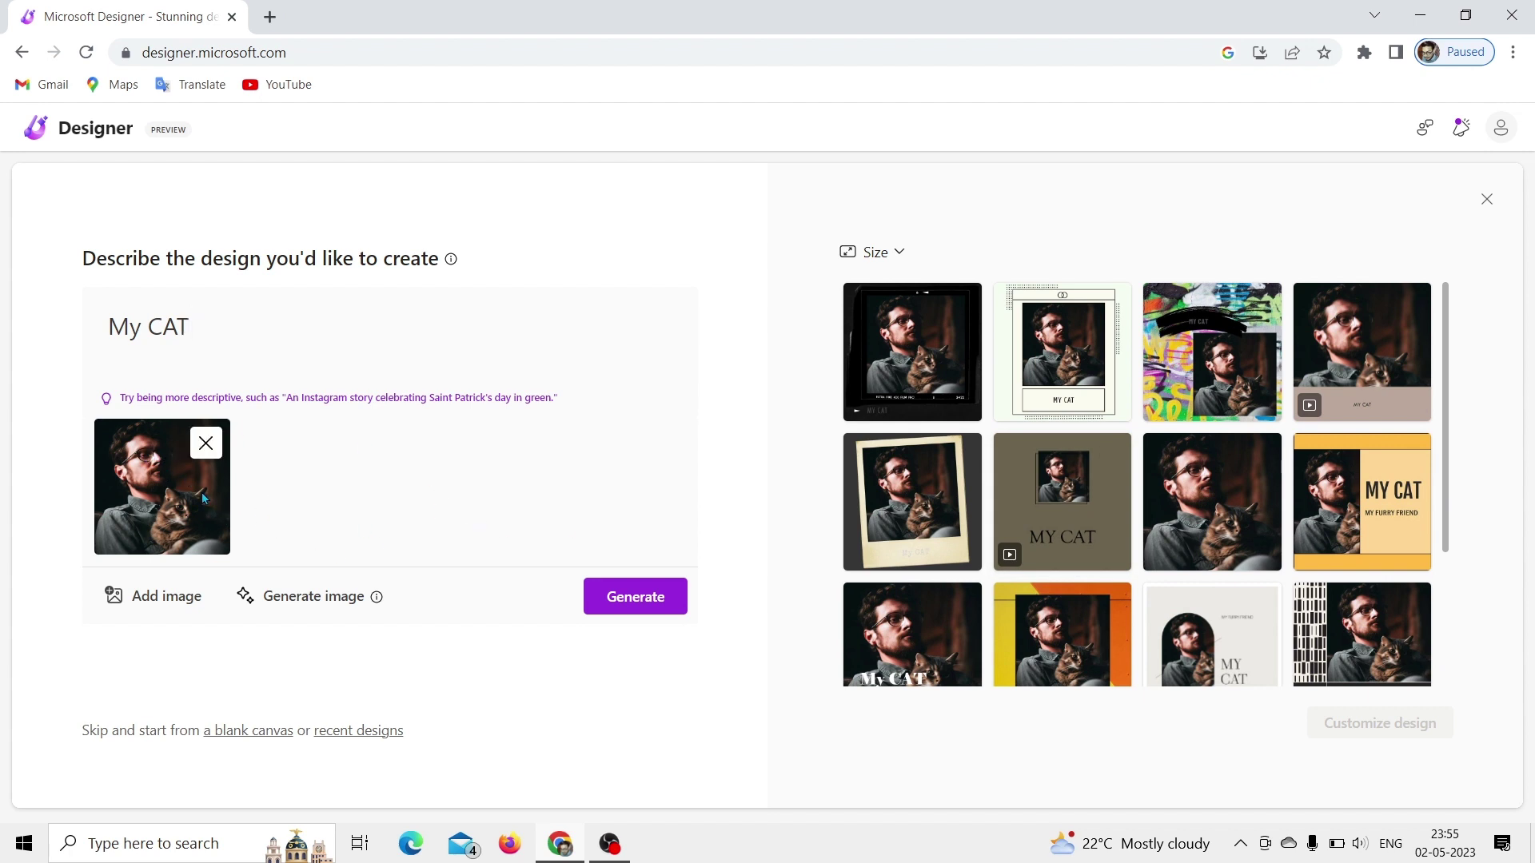
Step: Open image generation from a description and generate images for "a car on a truck"
left_click(283, 604)
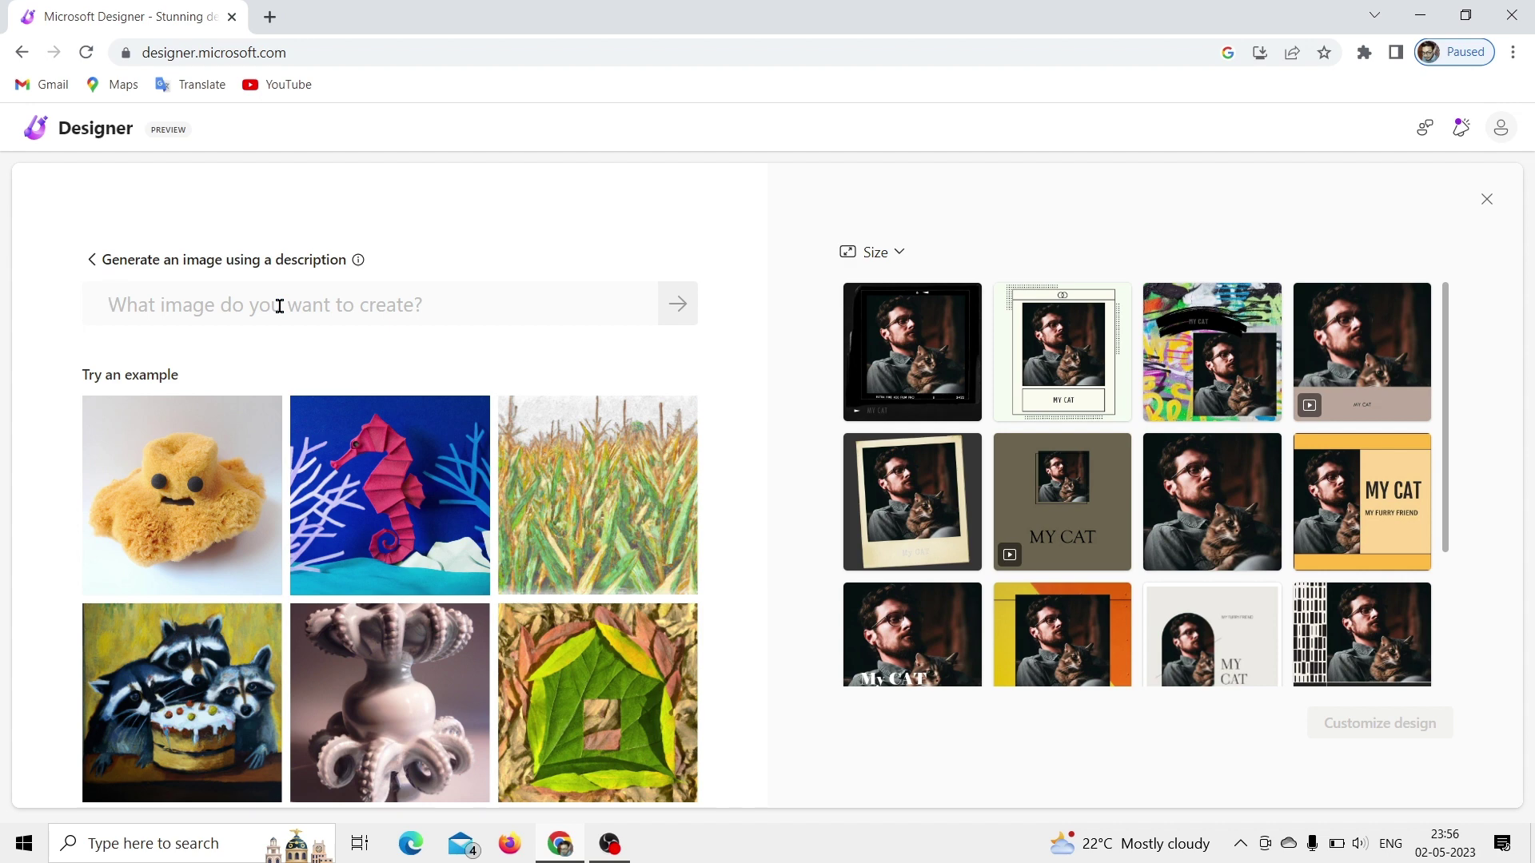
type("a")
key("BackSpace")
type("a")
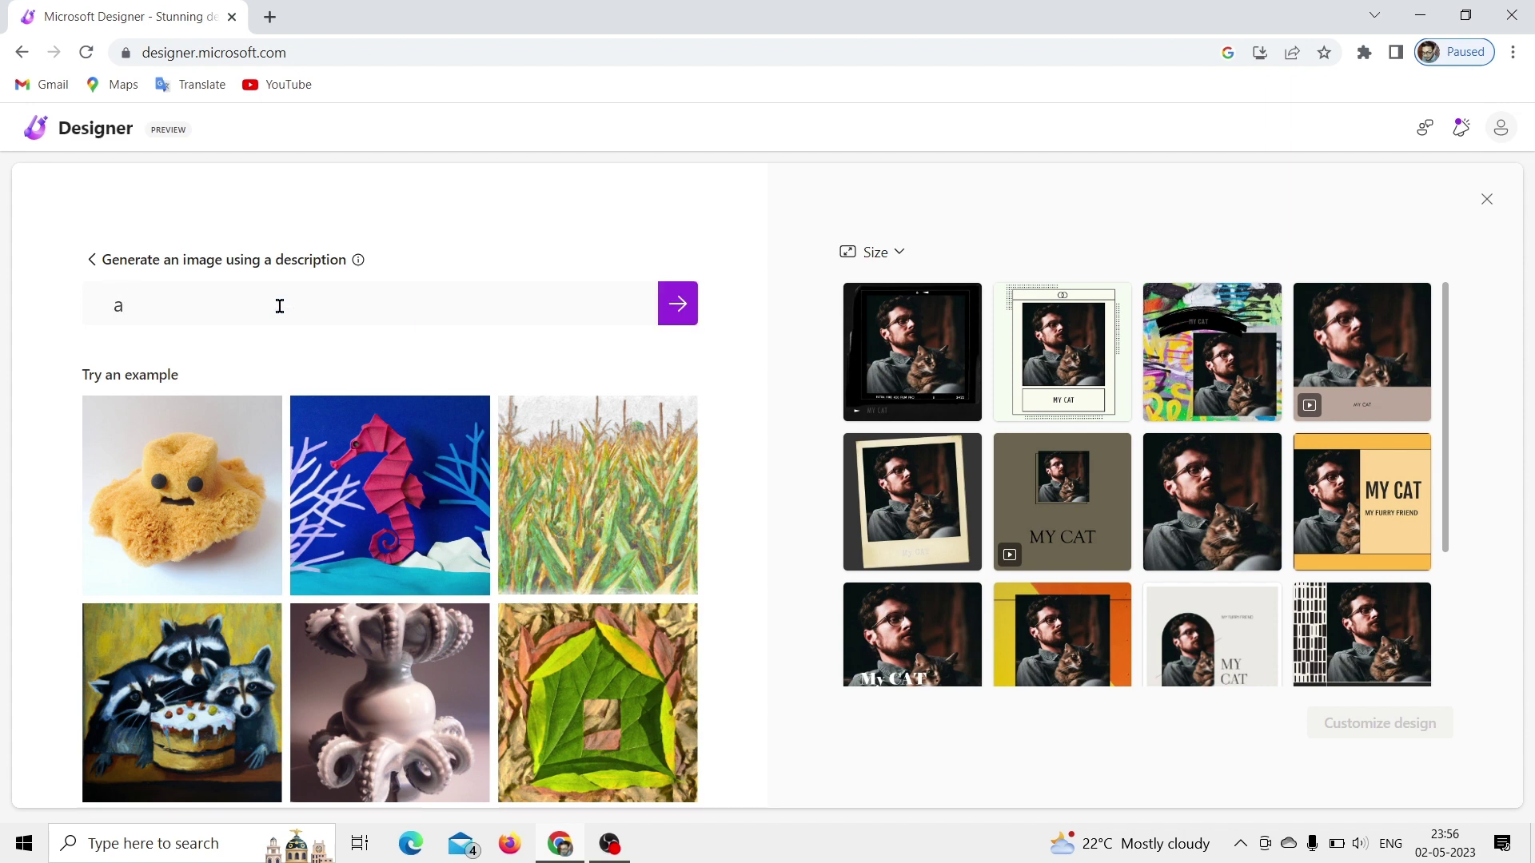
type(" car on a tru")
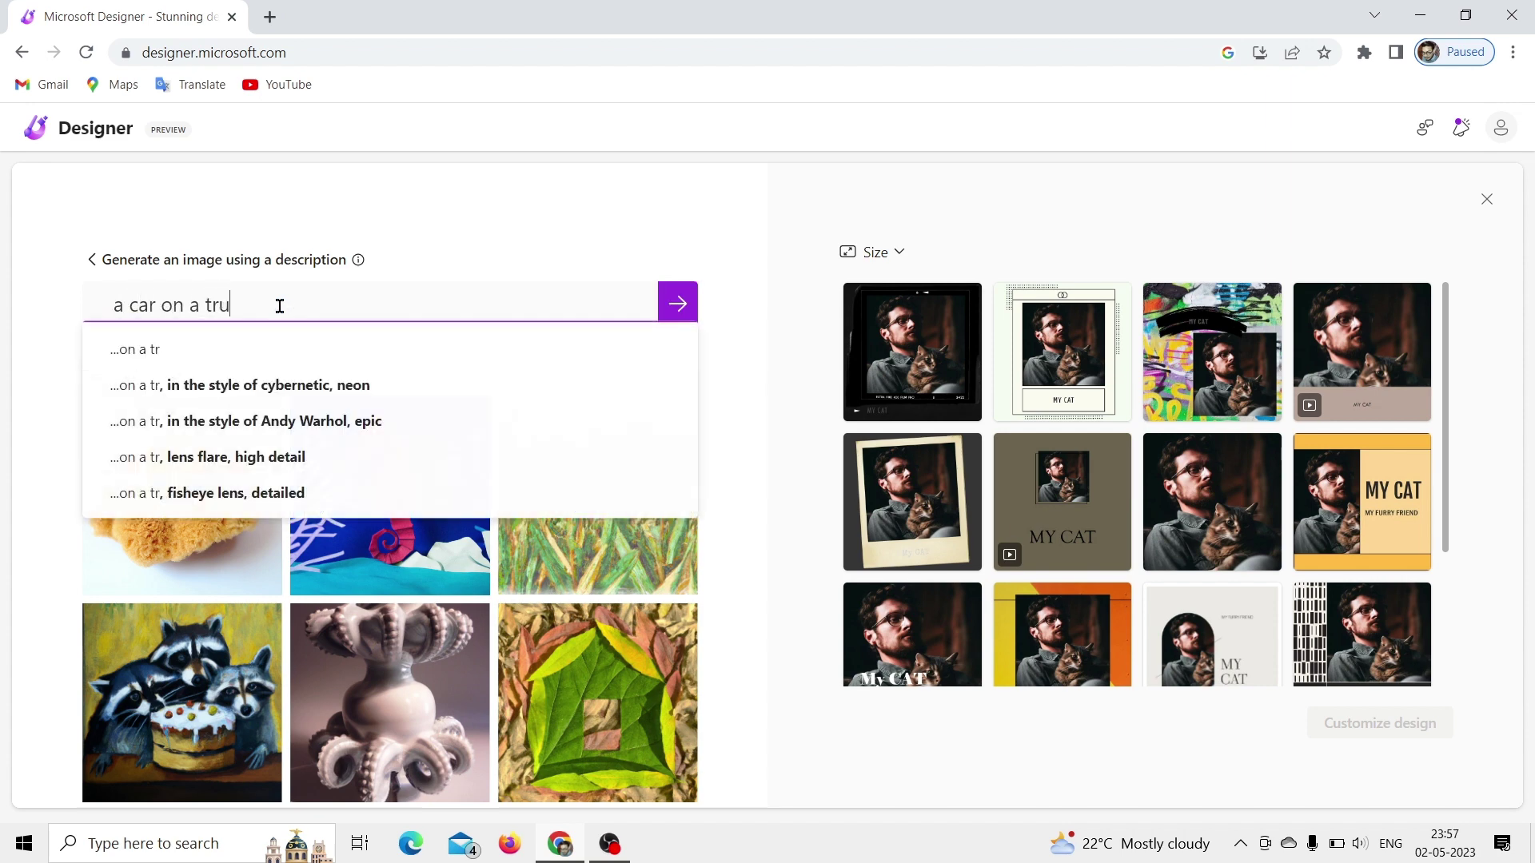
type("ck")
key("Return")
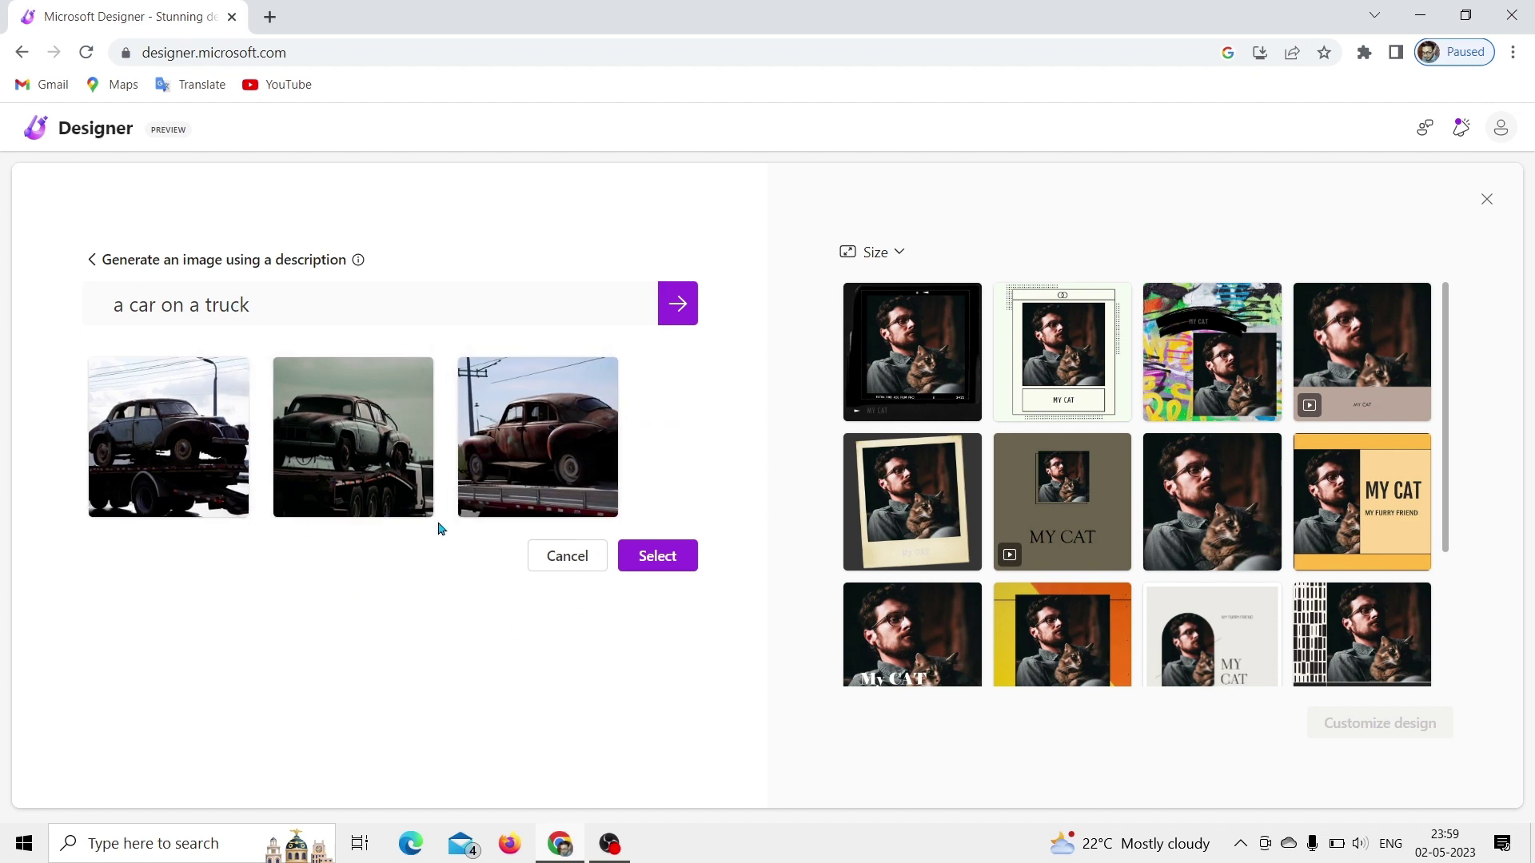
Step: Examine the generated car-on-a-truck images up close and open the enlarged preview of the third one
scroll(446, 483, "up", 5)
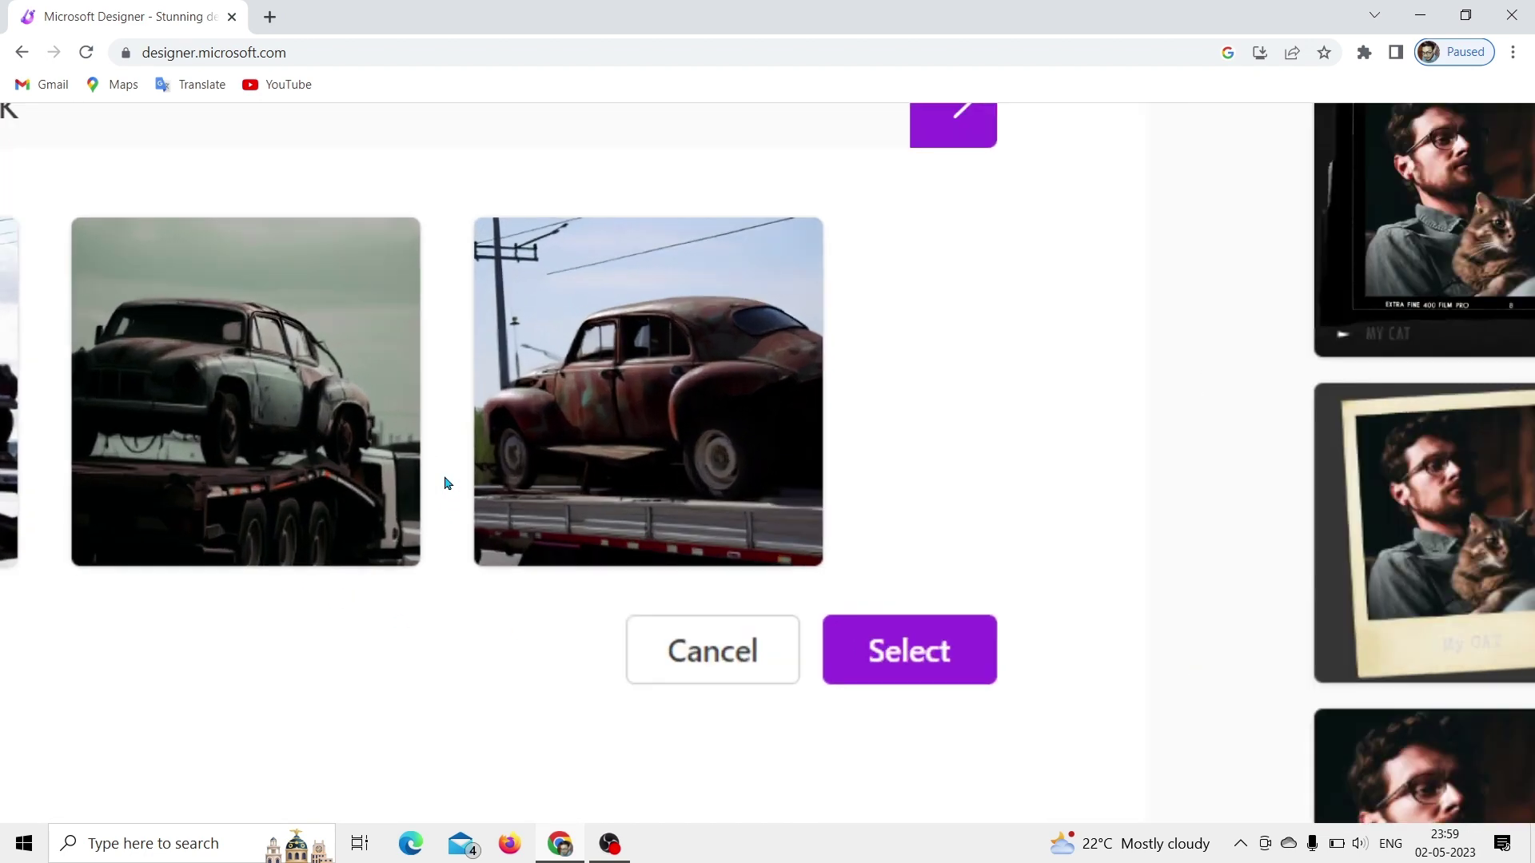
mouse_move(880, 206)
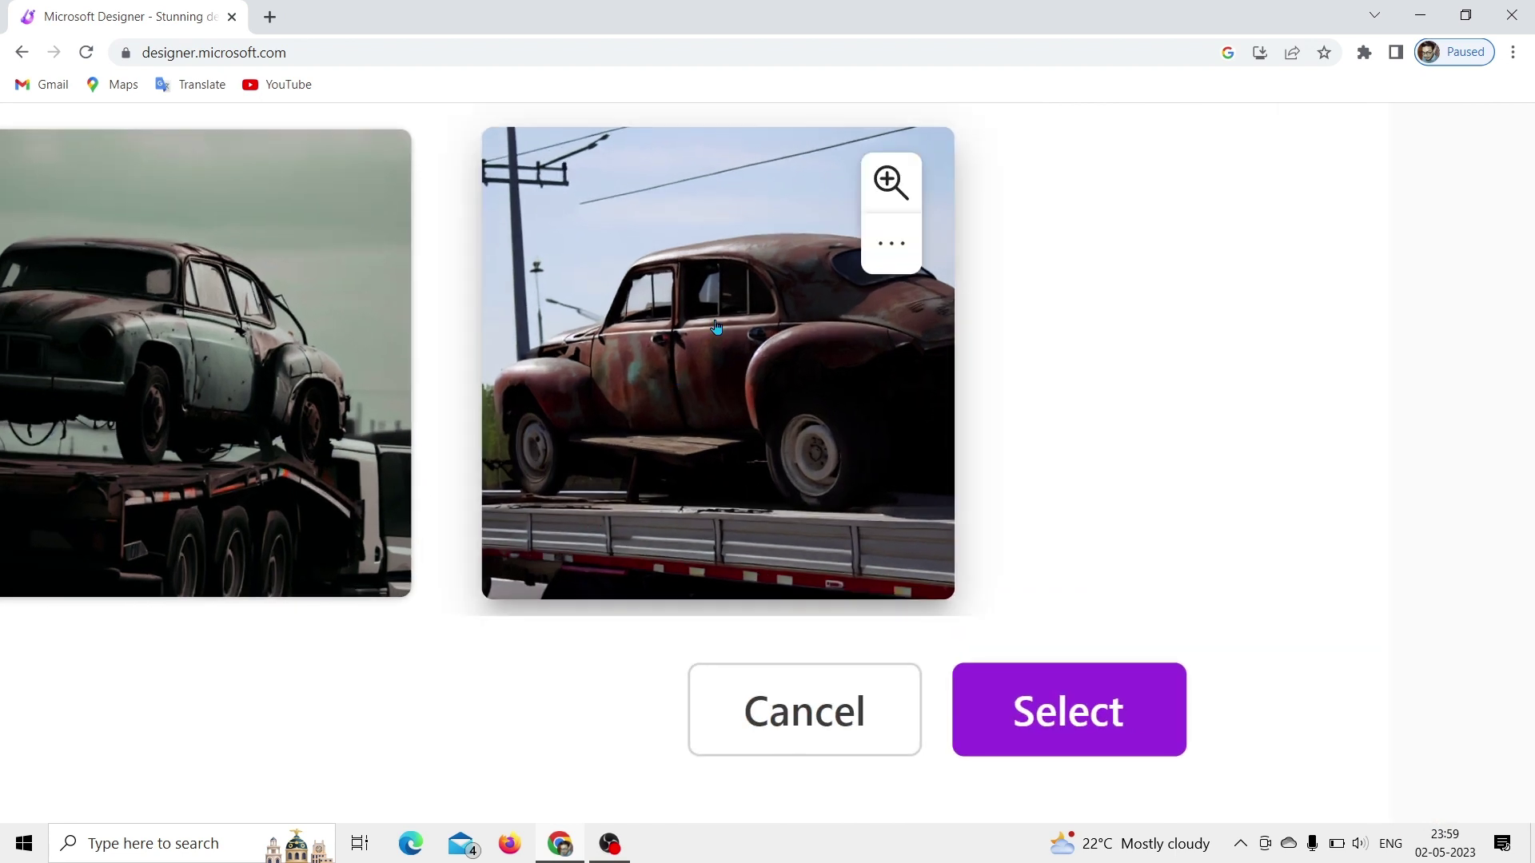
left_click(880, 206)
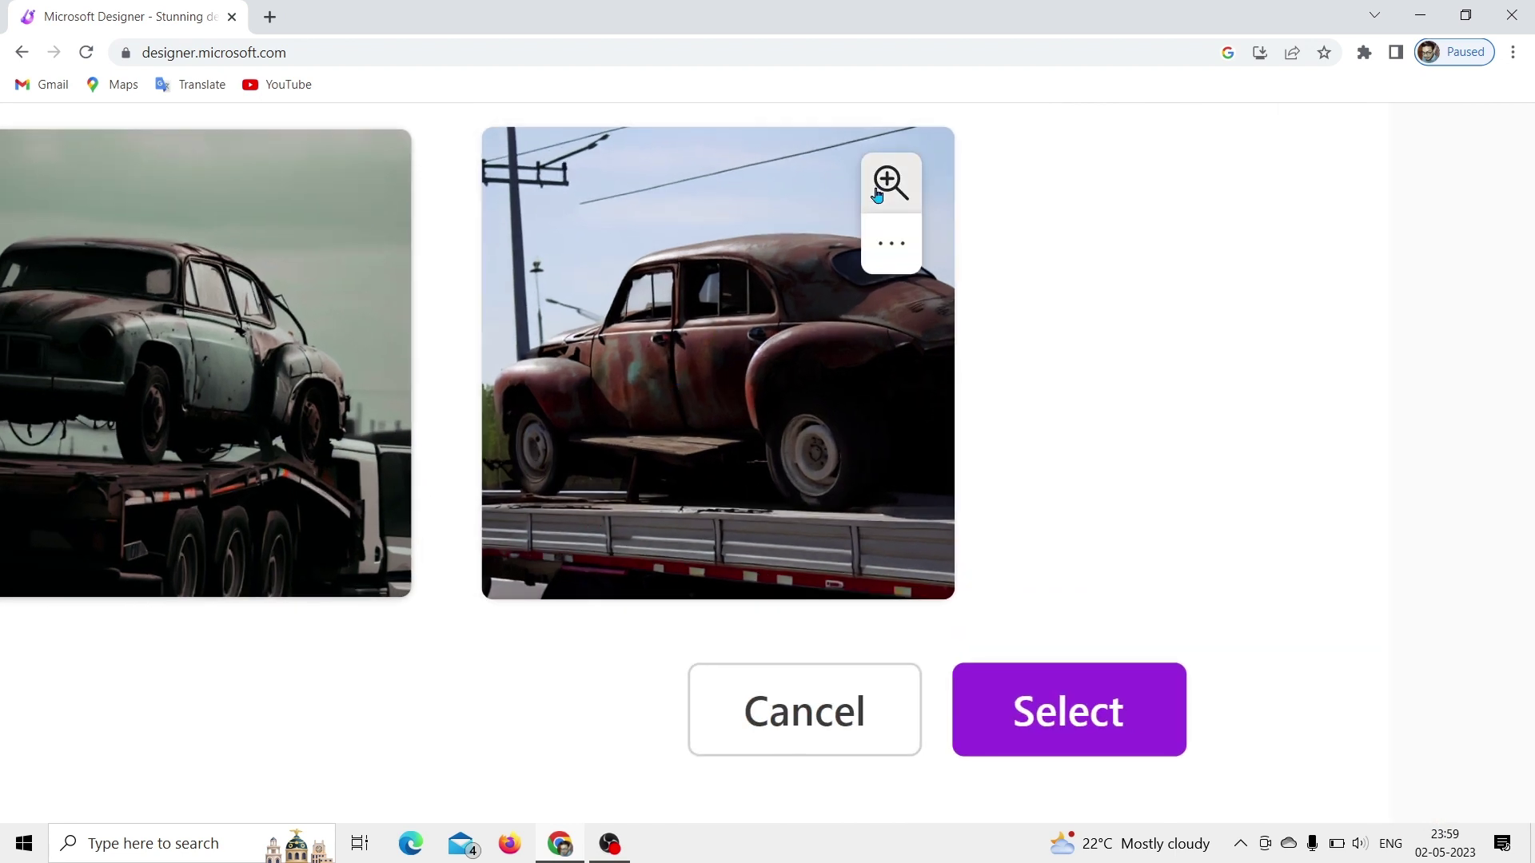